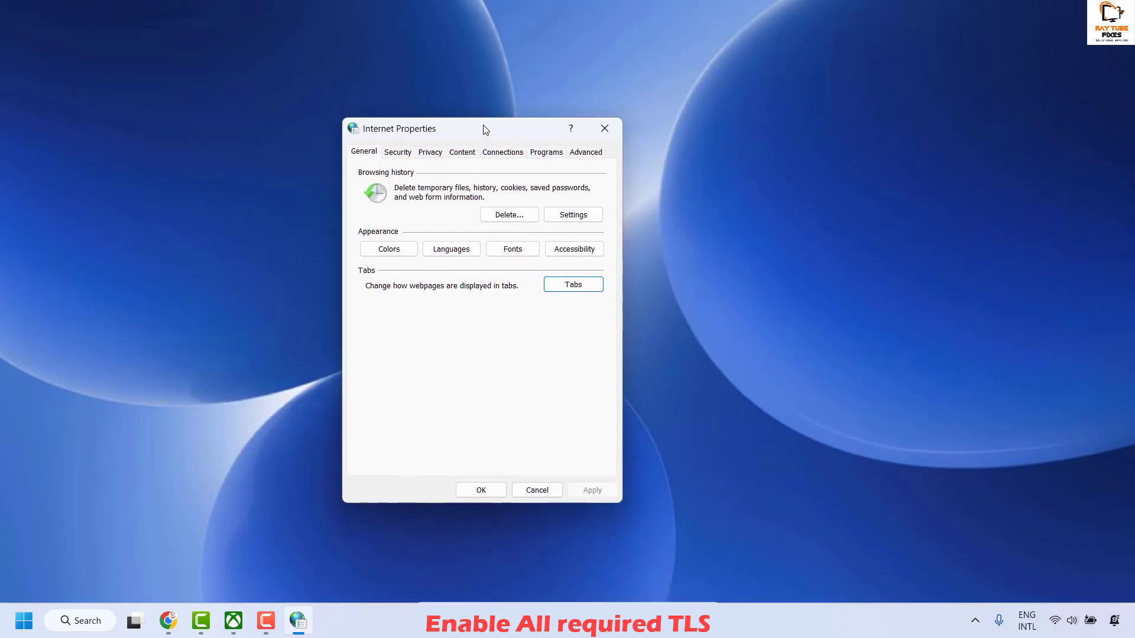
Enable Use TLS 1.0 and Use TLS 1.1 in the advanced internet settings, apply the change and close Internet Properties
click(585, 153)
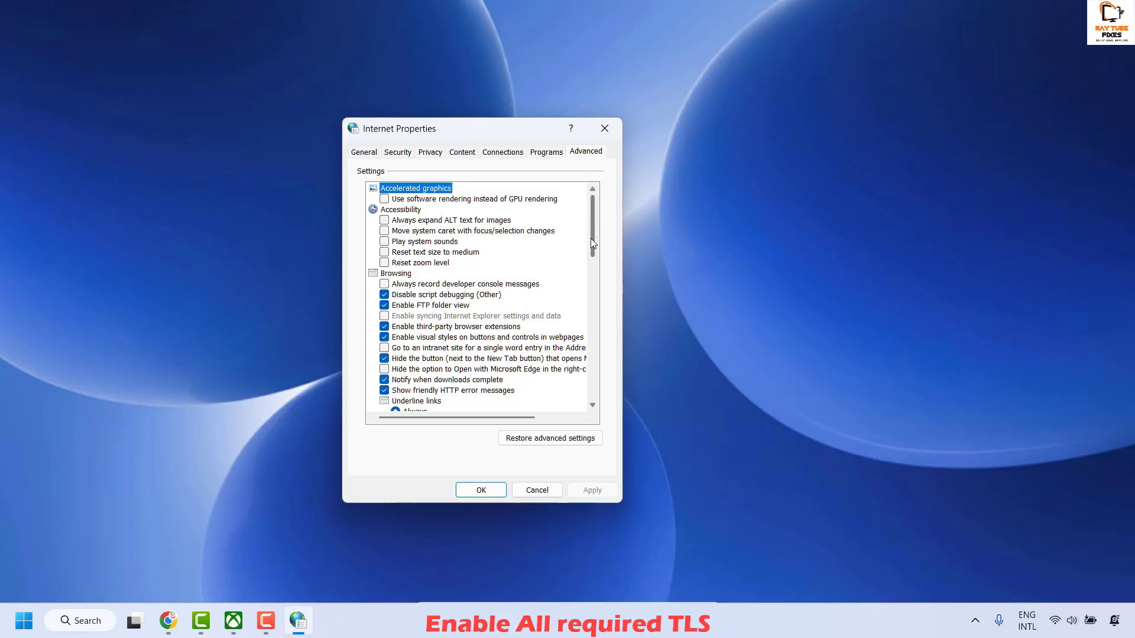
drag(591, 240, 589, 372)
scroll(587, 375, down, 1)
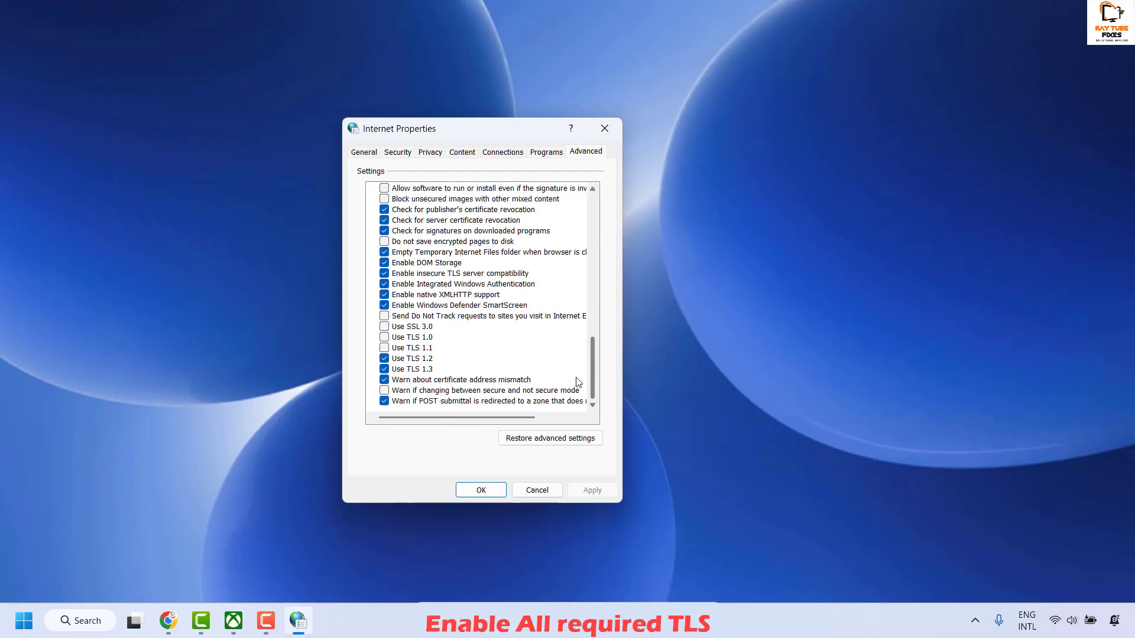
click(385, 339)
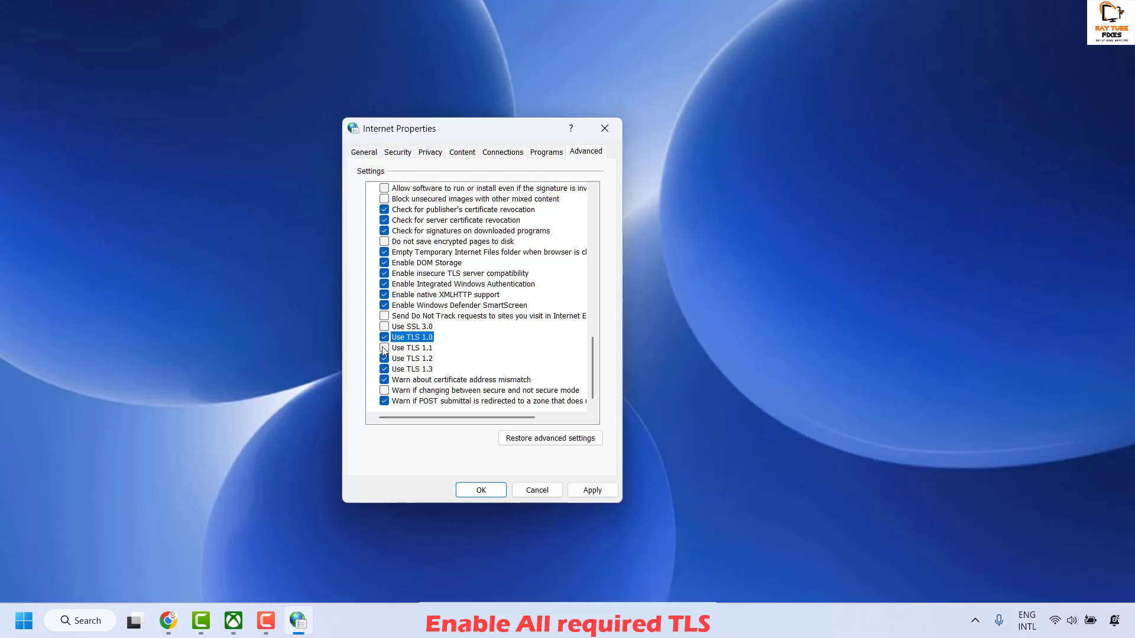
click(384, 349)
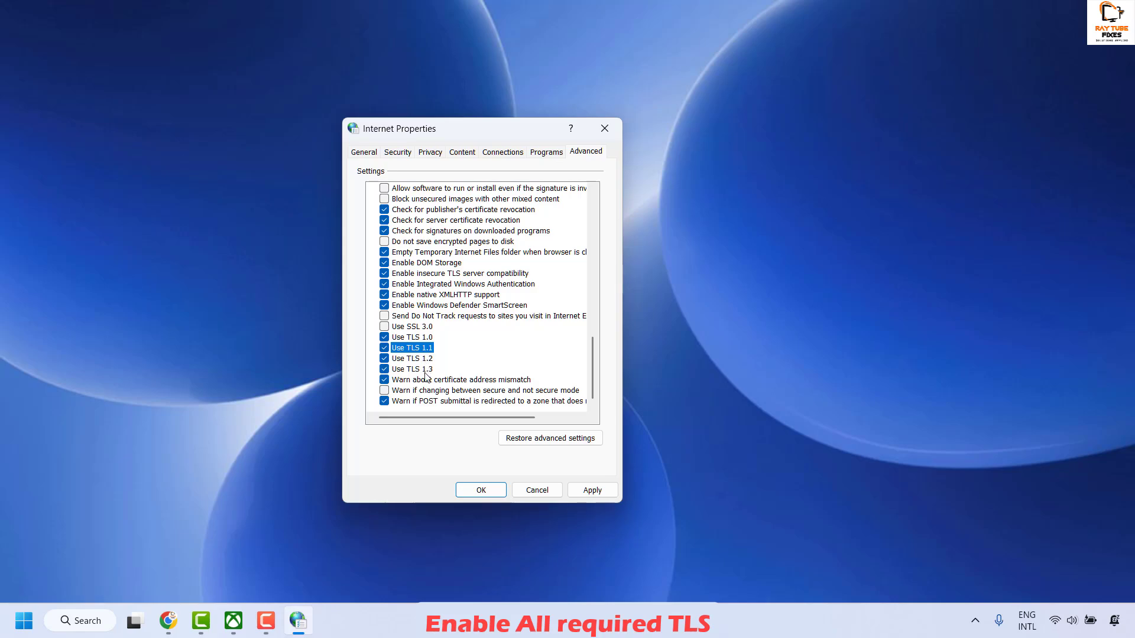
click(592, 490)
click(495, 492)
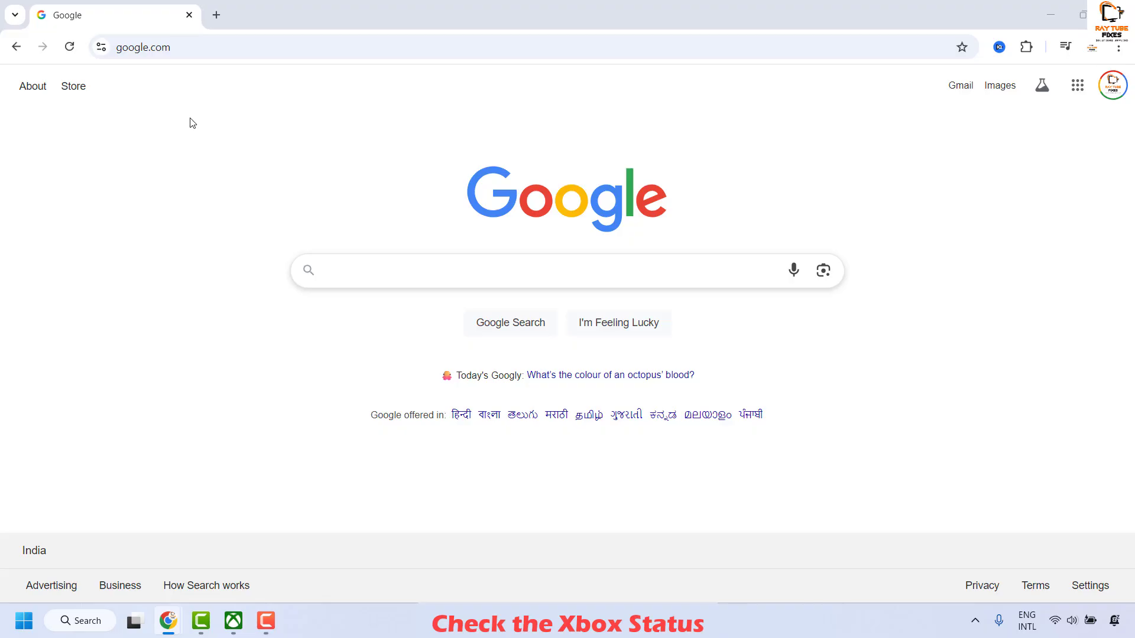
Load the Xbox Status support page in the browser from the copied link
click(222, 40)
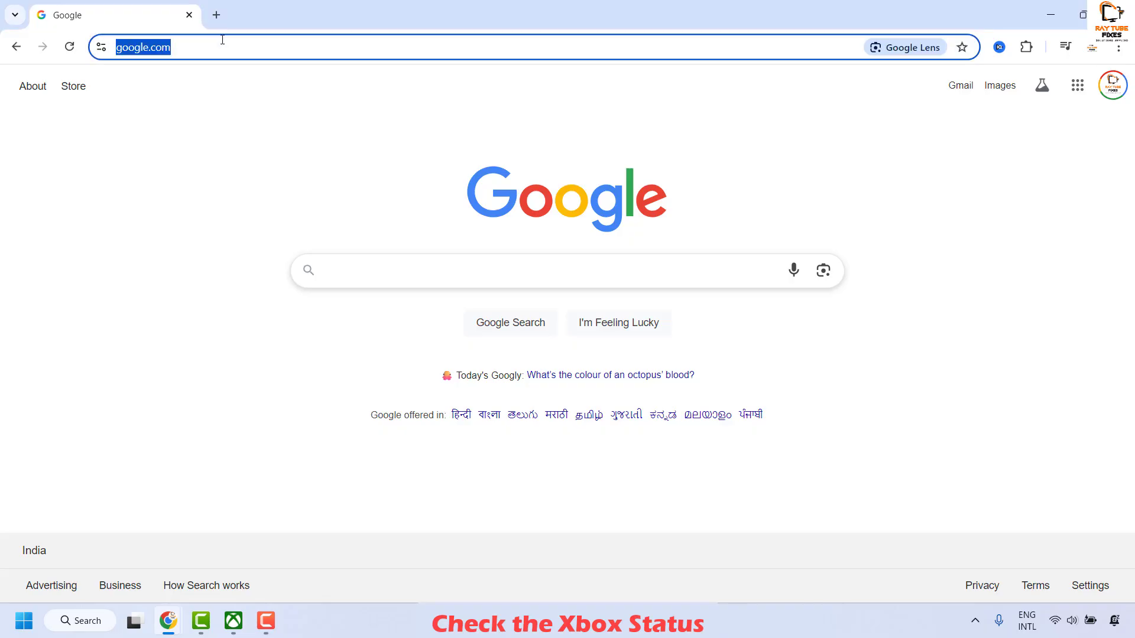
key(ctrl+v)
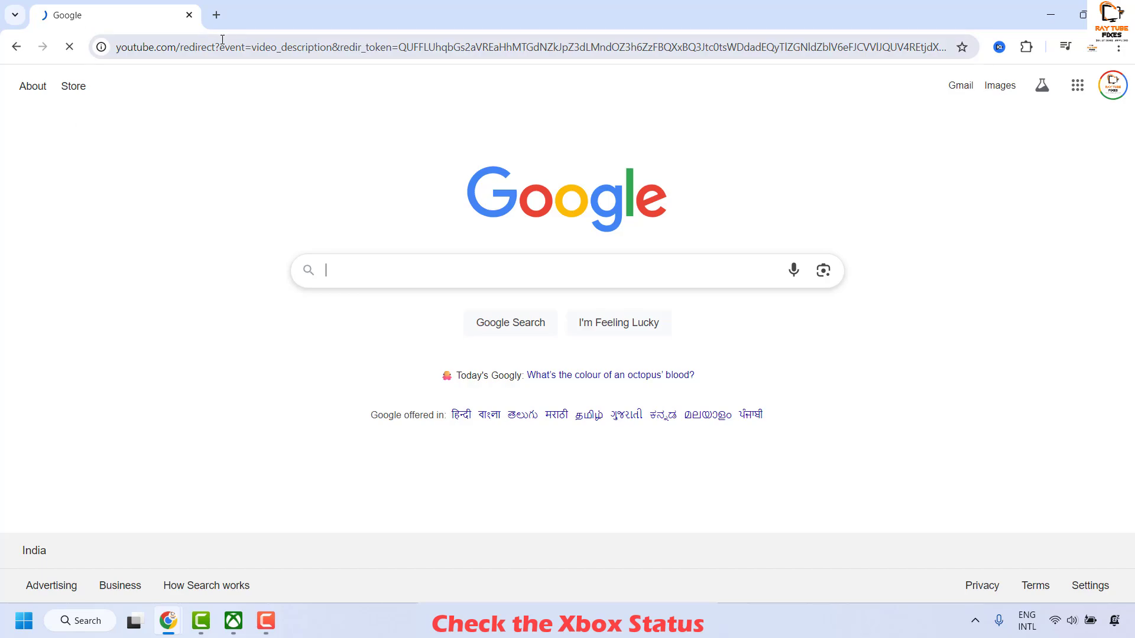
key(Return)
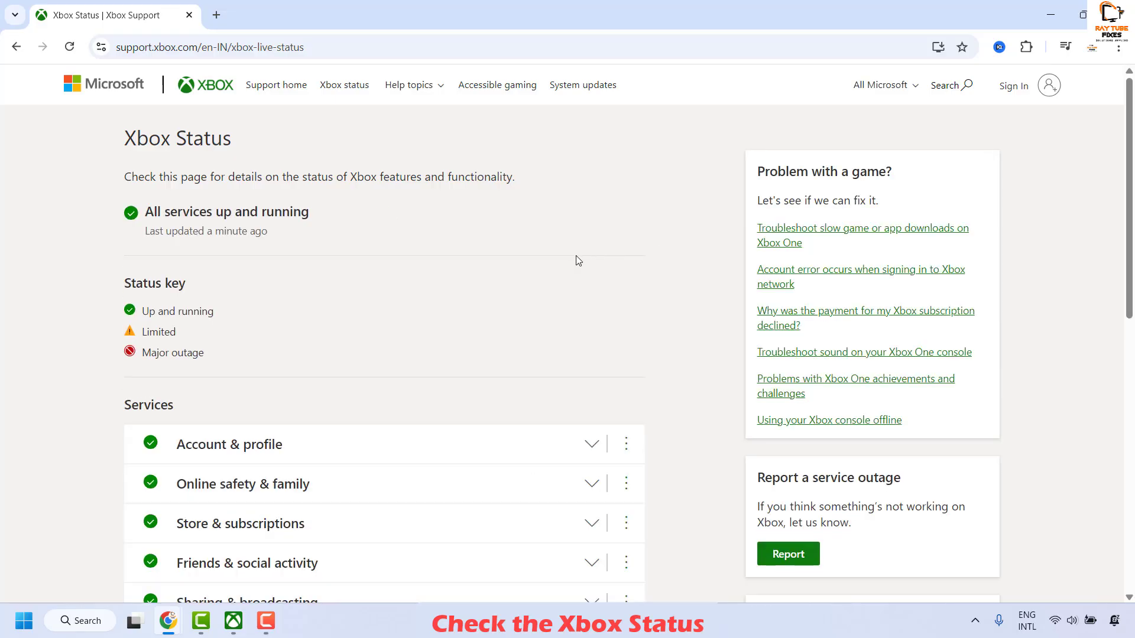
Check the Xbox service categories against the status key and inspect the individual services under Account & profile
scroll(608, 273, down, 4)
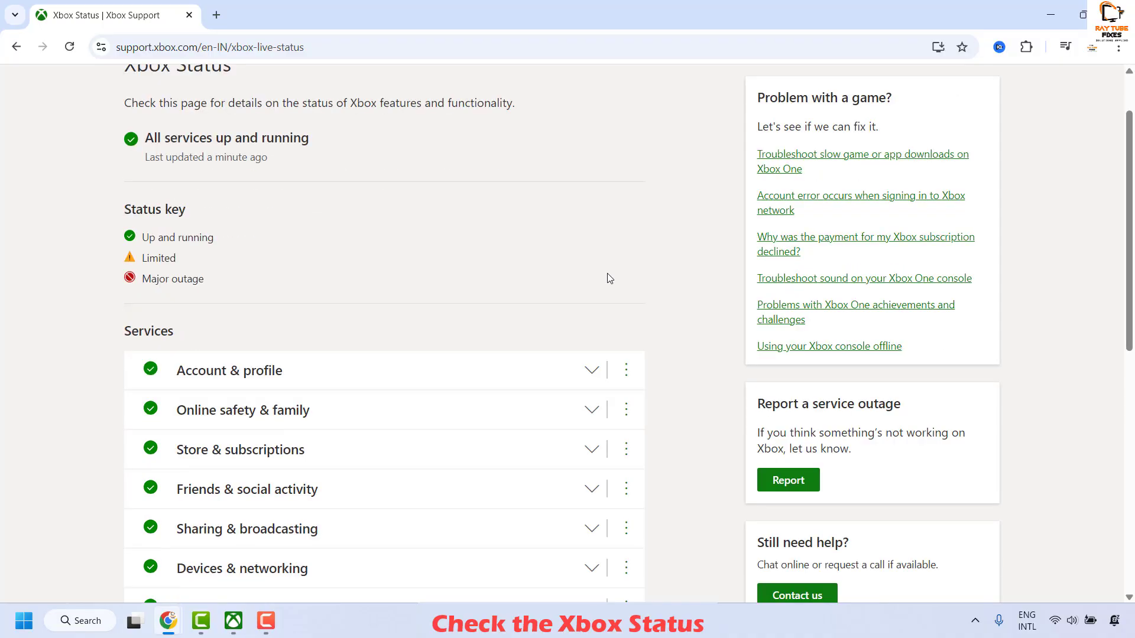
scroll(340, 336, up, 1)
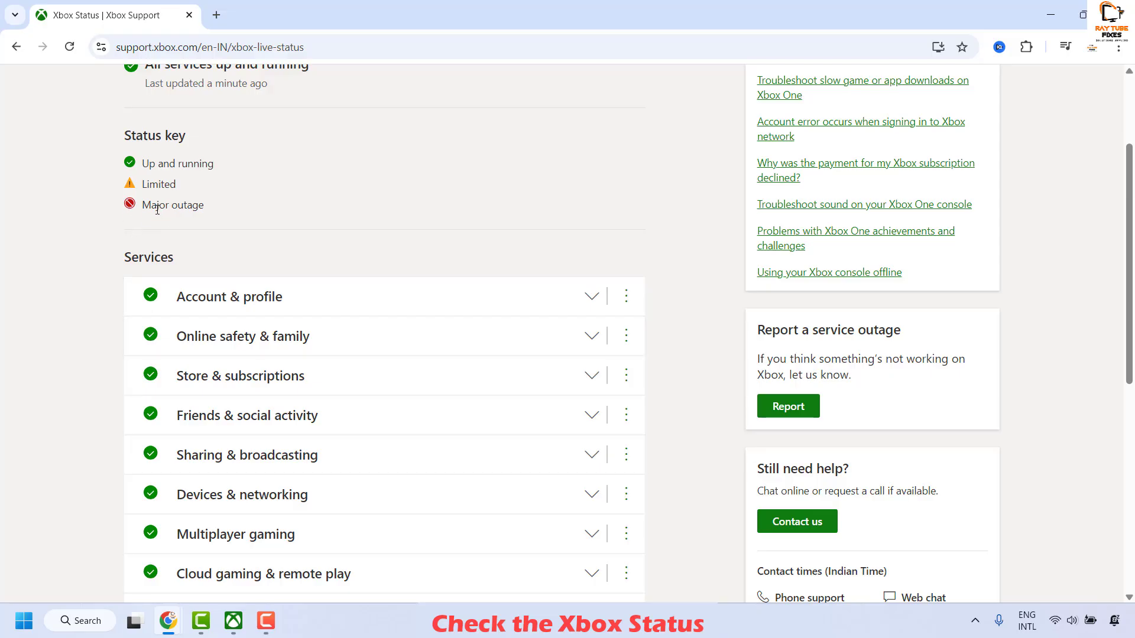
scroll(260, 302, down, 4)
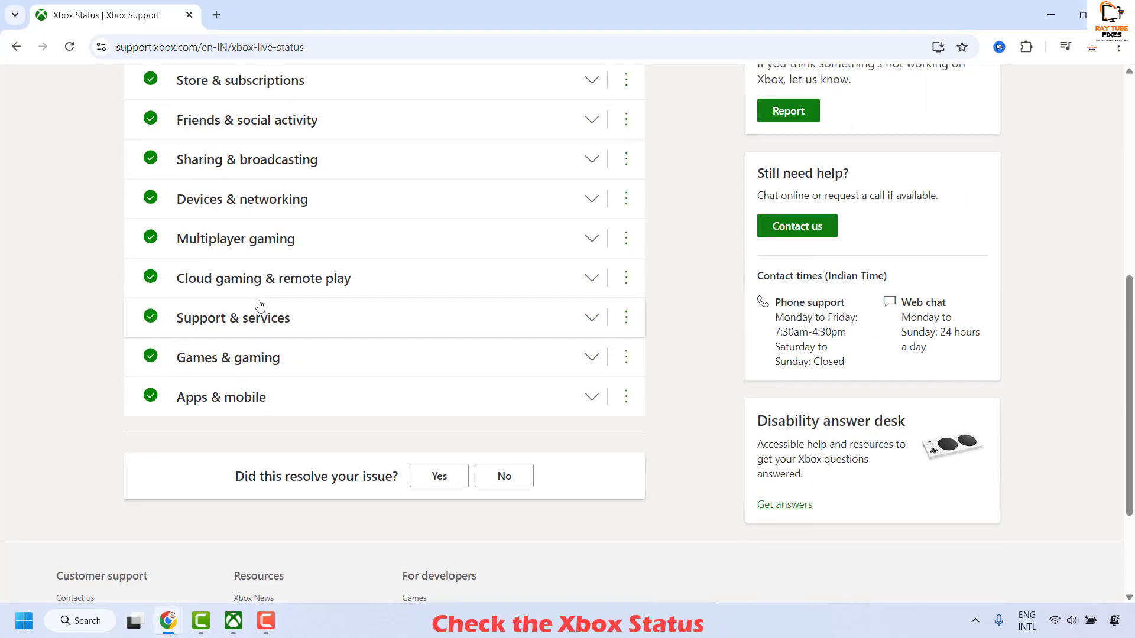
scroll(260, 304, up, 4)
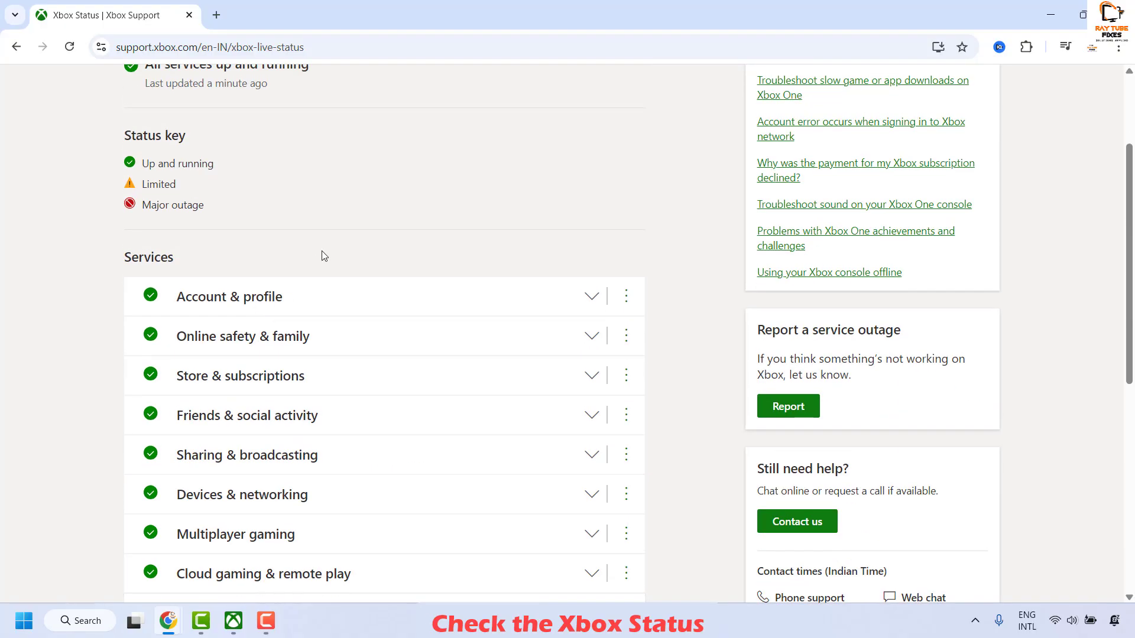
scroll(273, 258, down, 2)
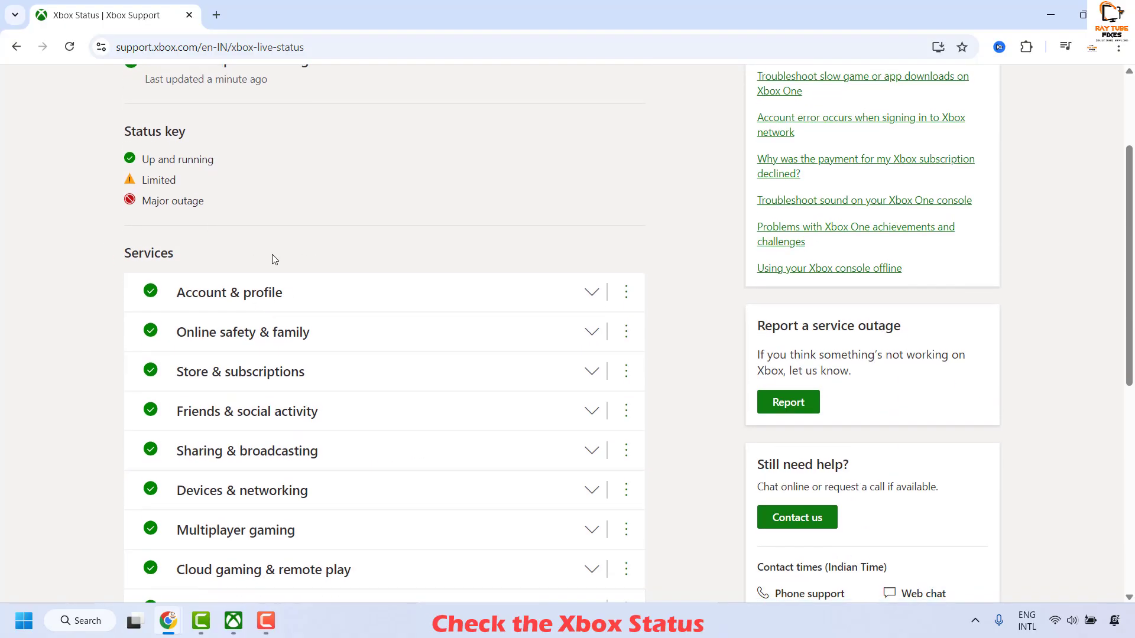
scroll(286, 348, down, 2)
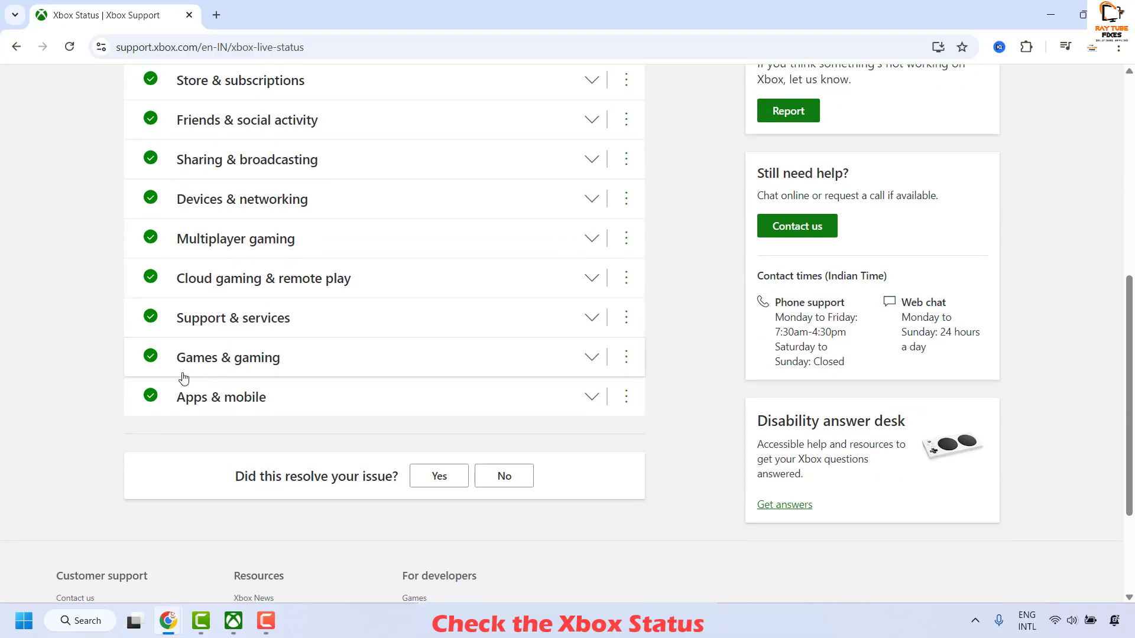
scroll(83, 250, up, 4)
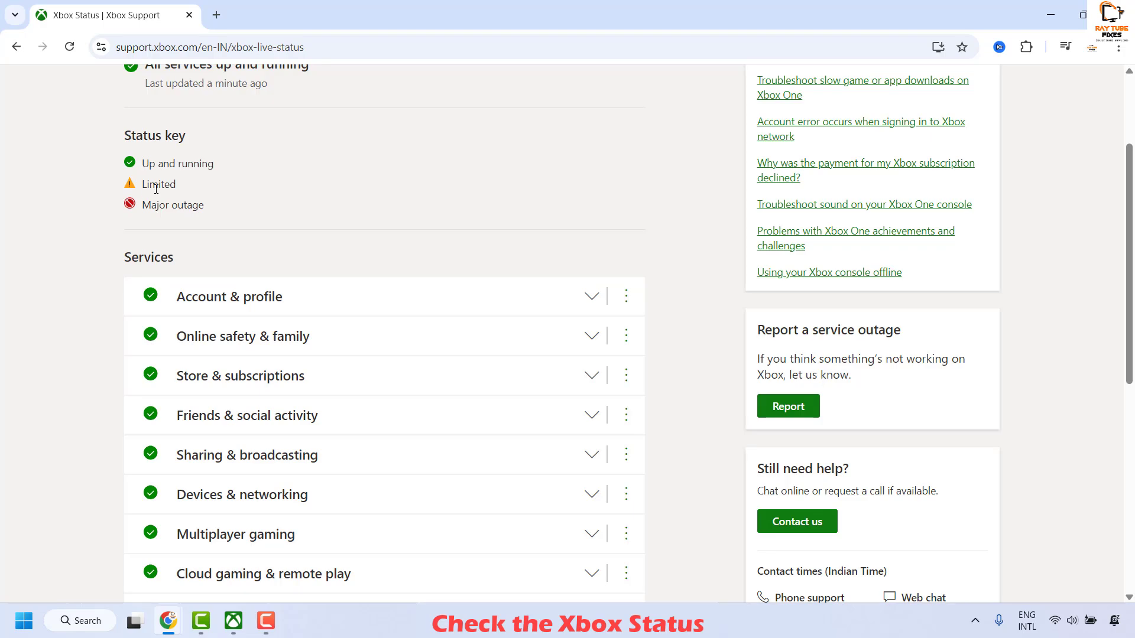
click(590, 300)
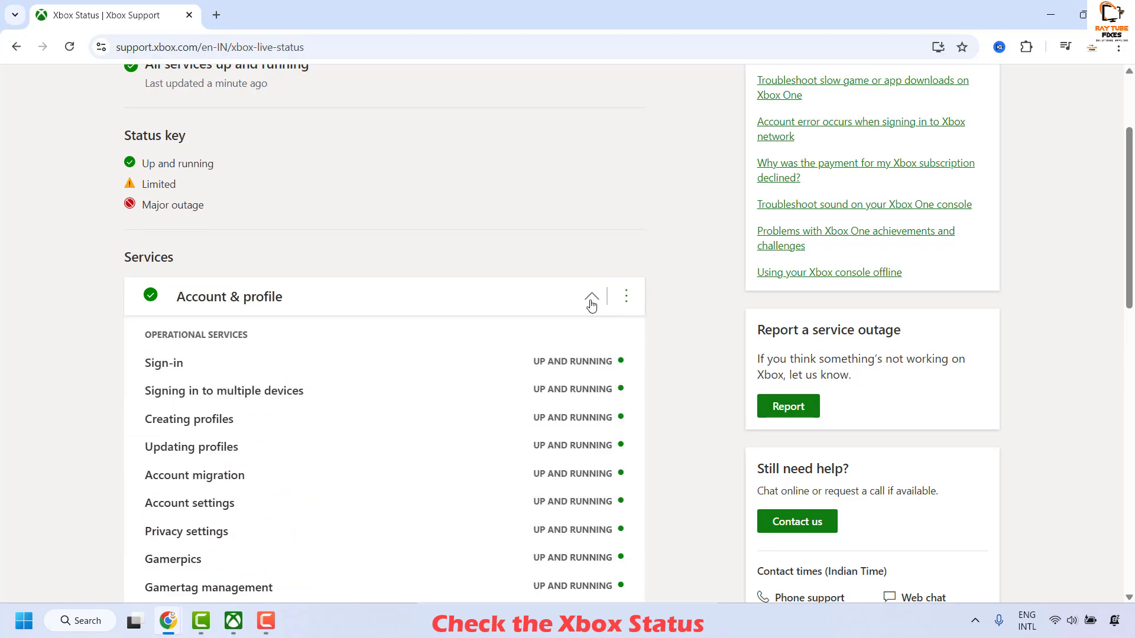
click(592, 300)
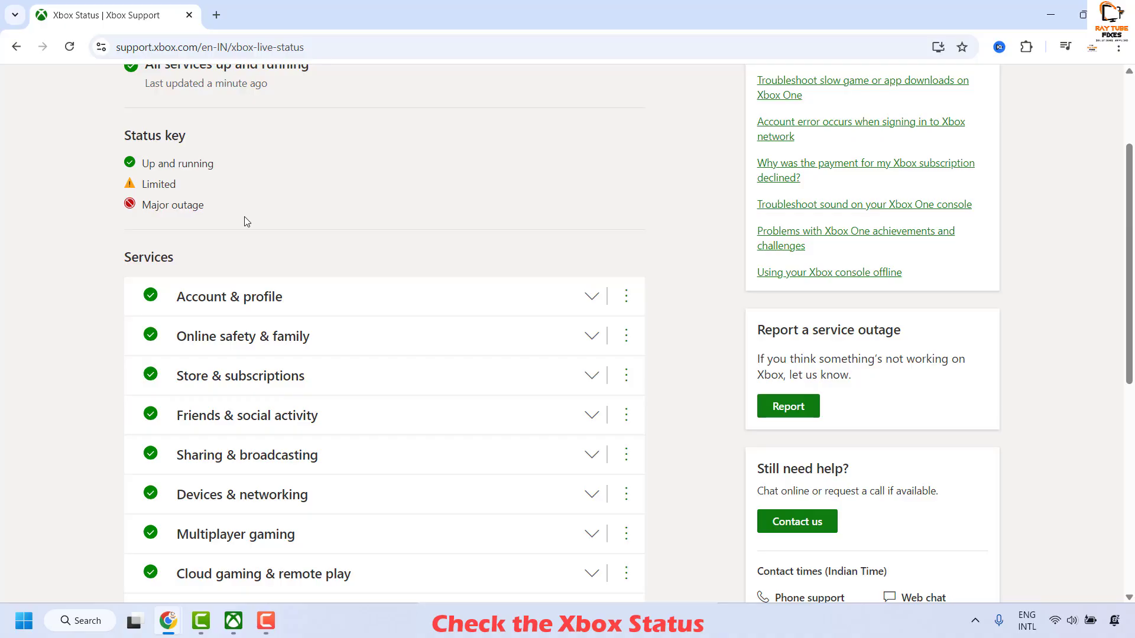
Review the overall Xbox status and the rest of the services list, and minimize the browser when finished
scroll(247, 222, up, 3)
scroll(400, 274, down, 4)
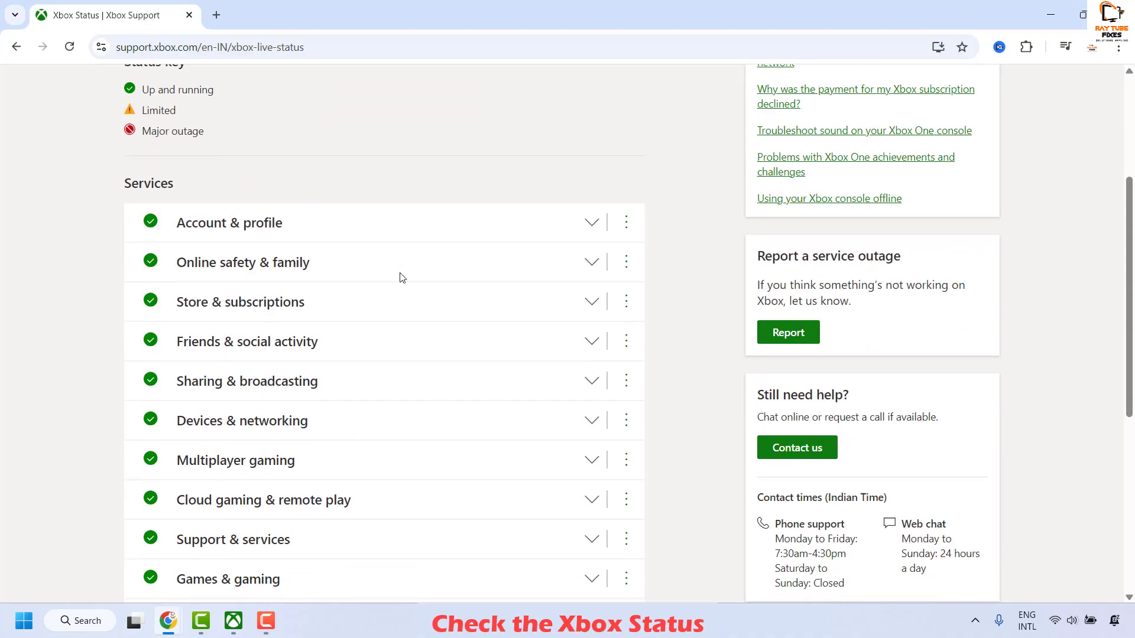
scroll(401, 277, down, 5)
scroll(400, 277, up, 5)
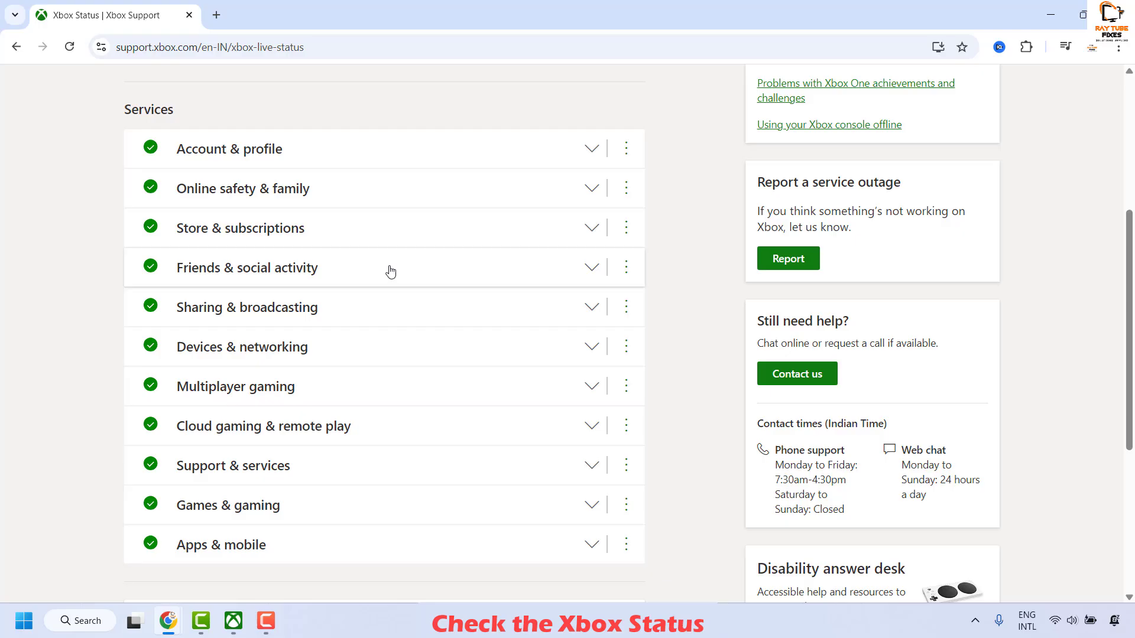
scroll(417, 225, up, 5)
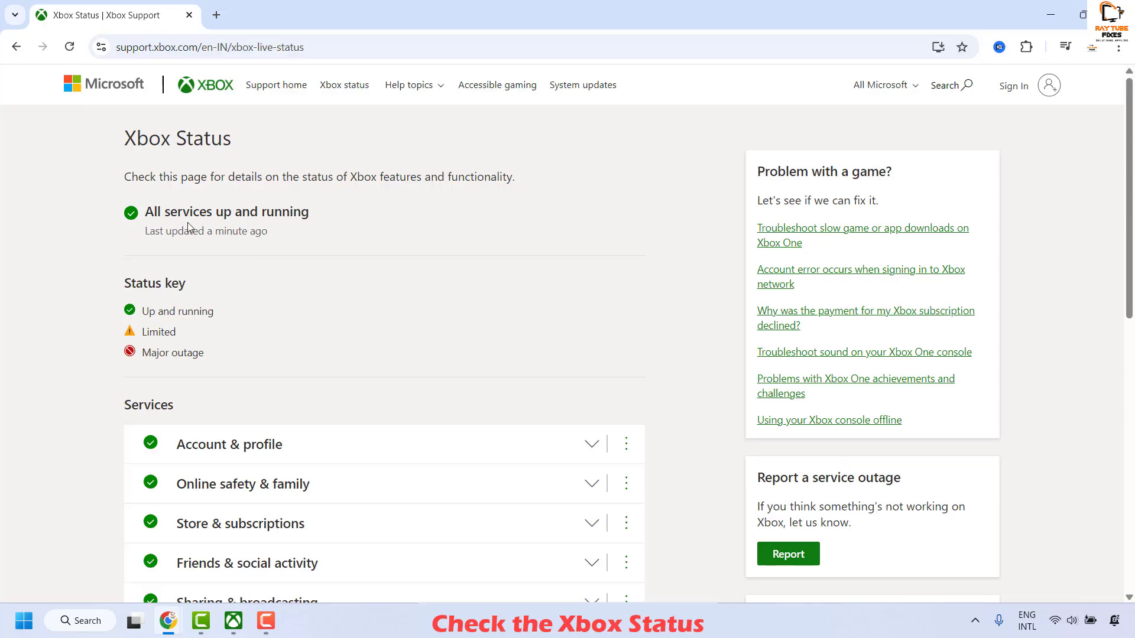
scroll(284, 304, down, 9)
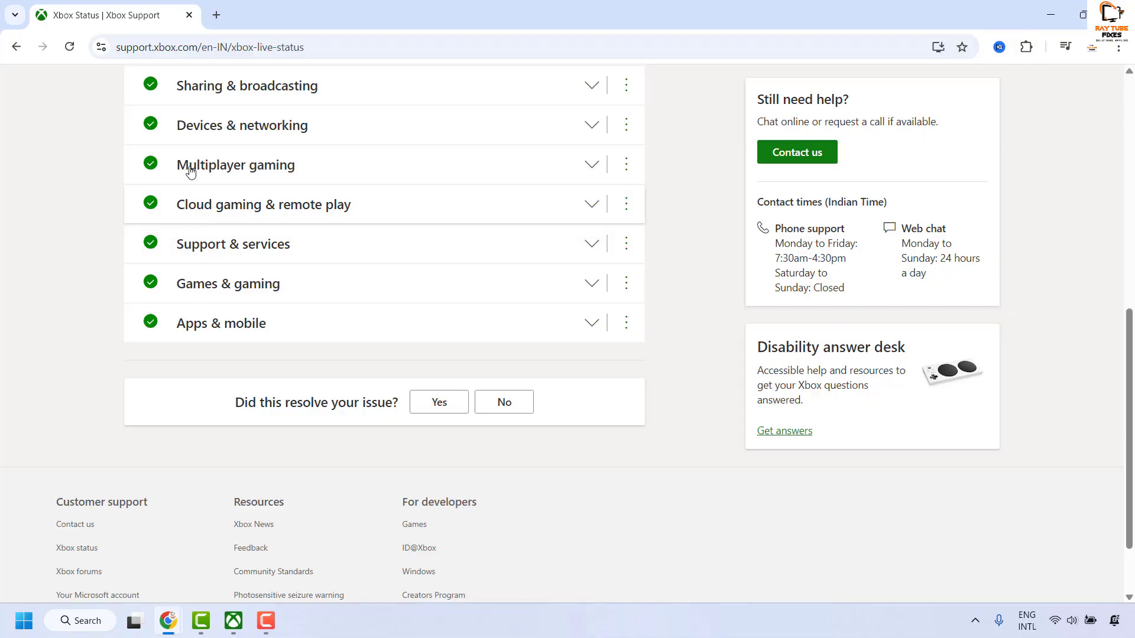
click(1053, 16)
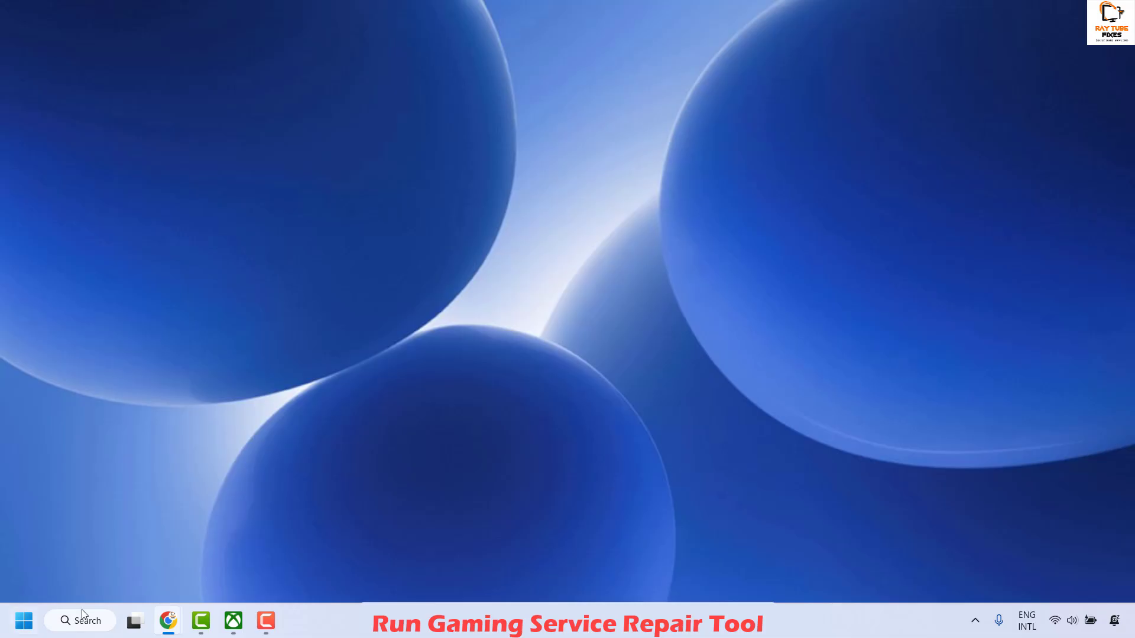
Return to the browser, load the Google home page and search for "Run Gaming Service Repair Tool"
click(168, 620)
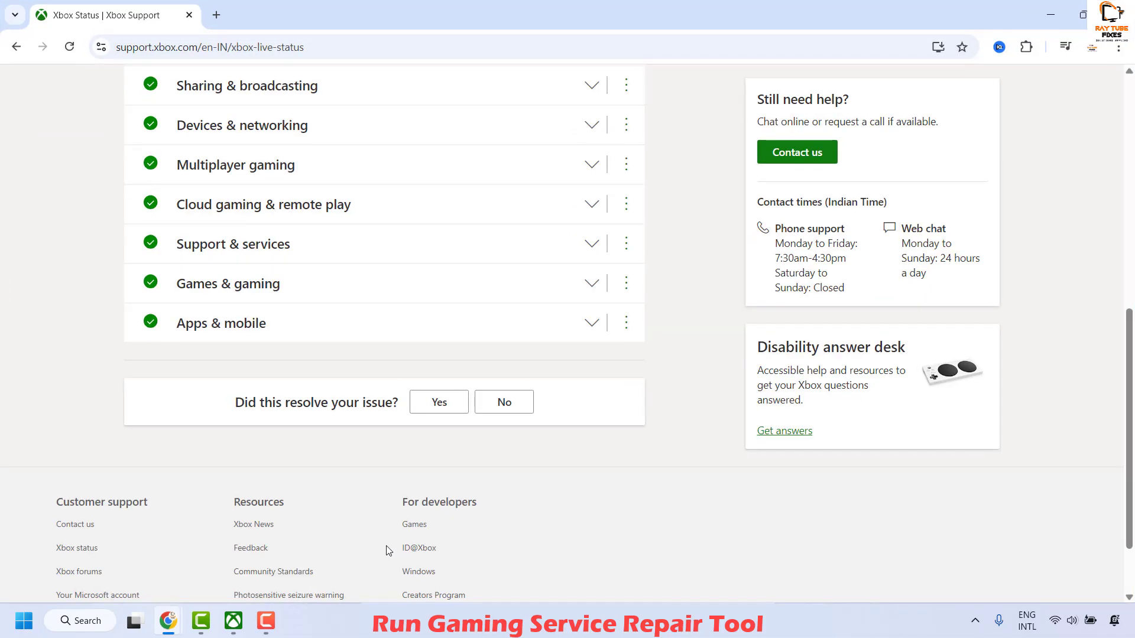
click(284, 49)
text(goo)
key(Return)
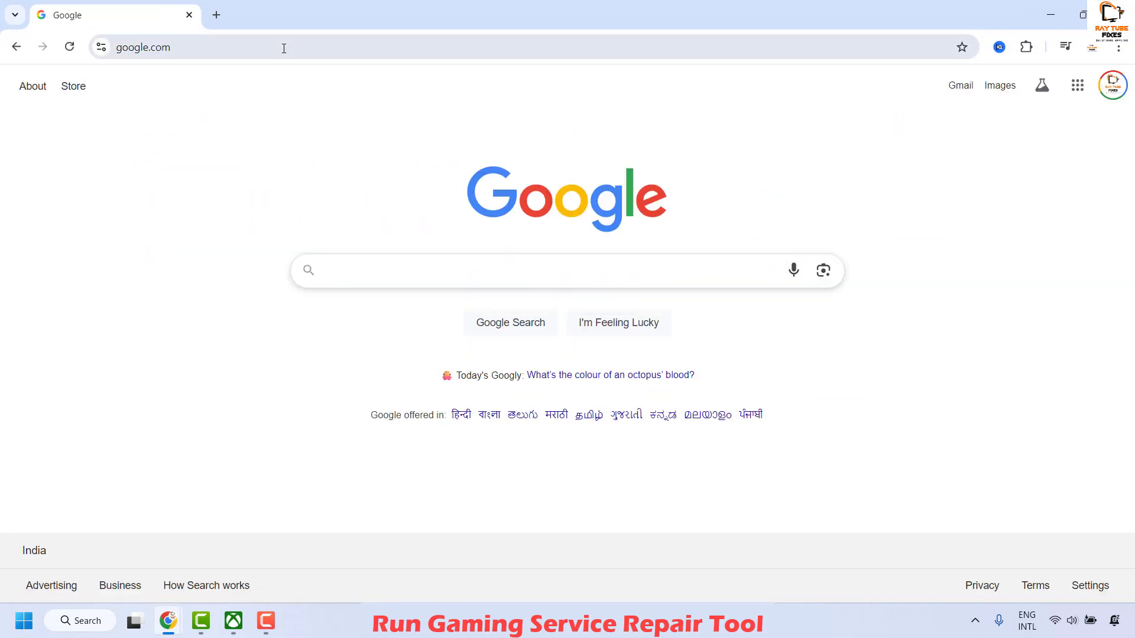
text(Run Gaming Service Repair Tool)
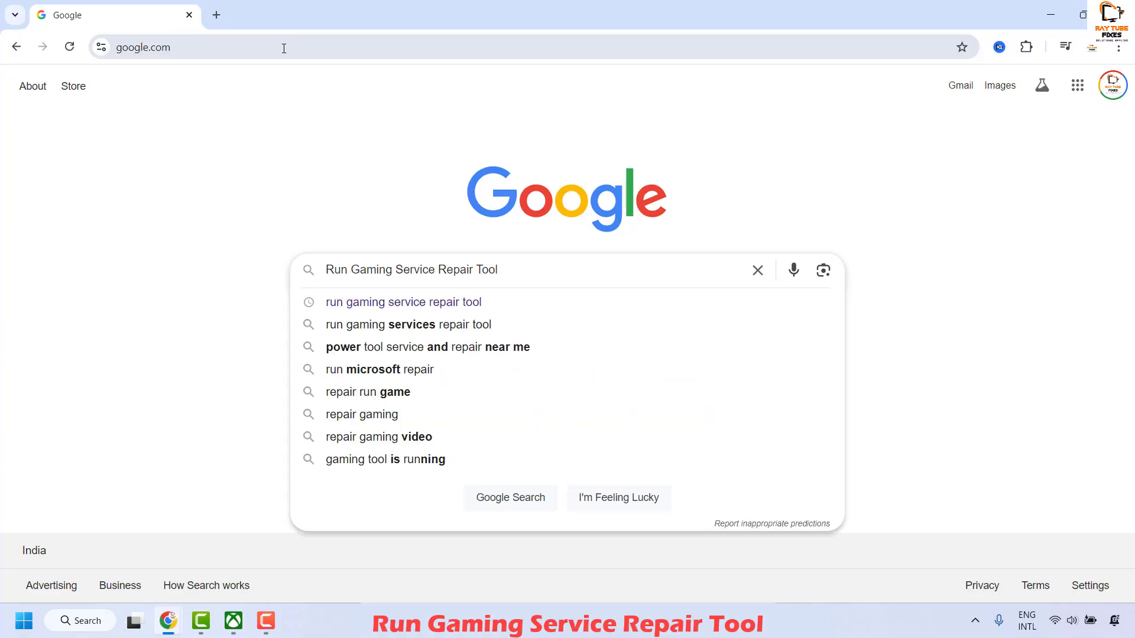
key(Return)
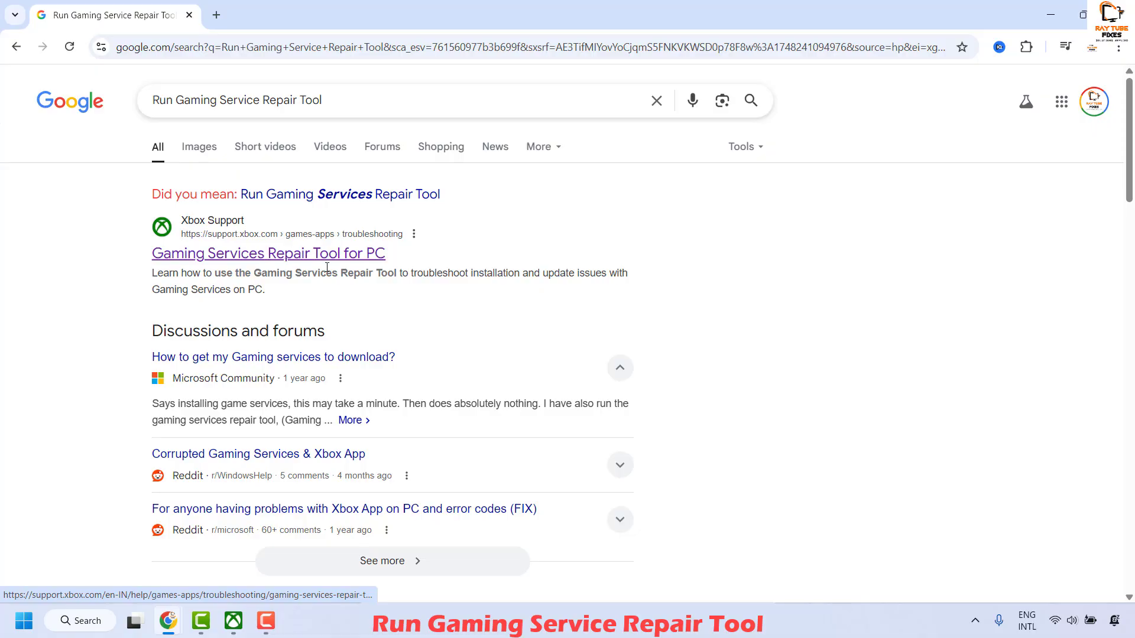
Open Xbox Support's Gaming Services Repair Tool for PC article and read the Xbox app for PC version instructions
click(276, 255)
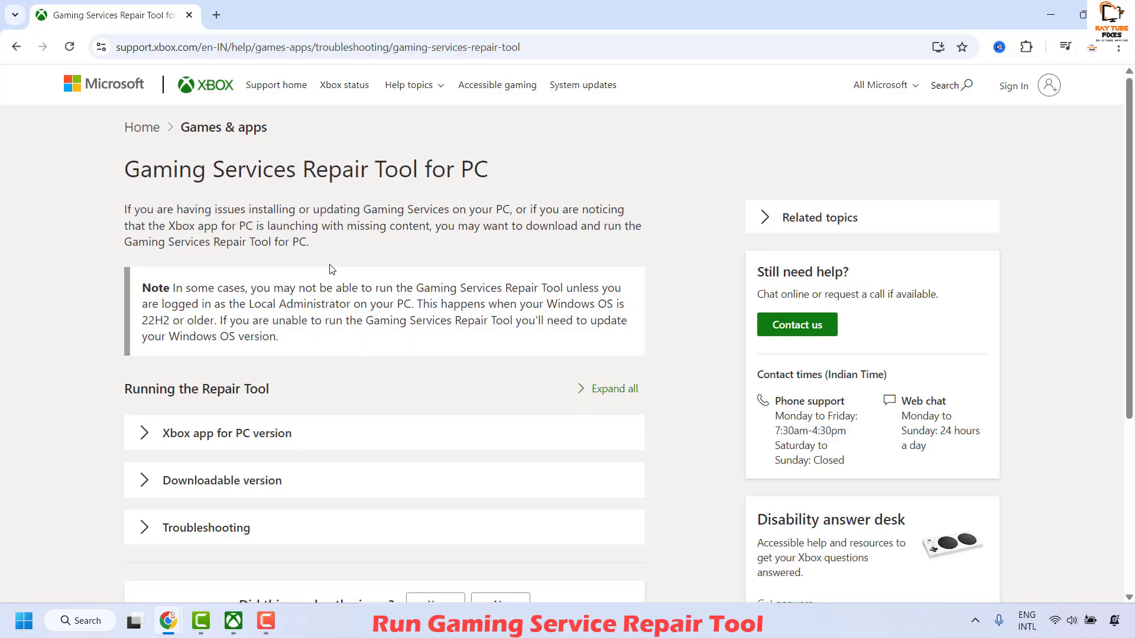
scroll(402, 312, down, 1)
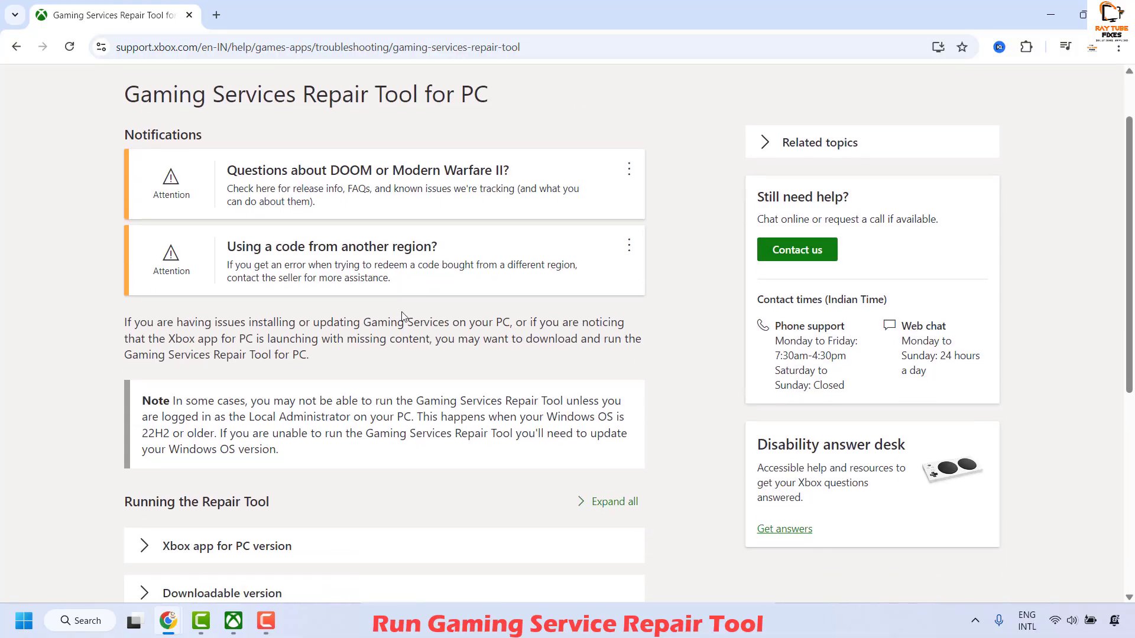
scroll(404, 317, down, 2)
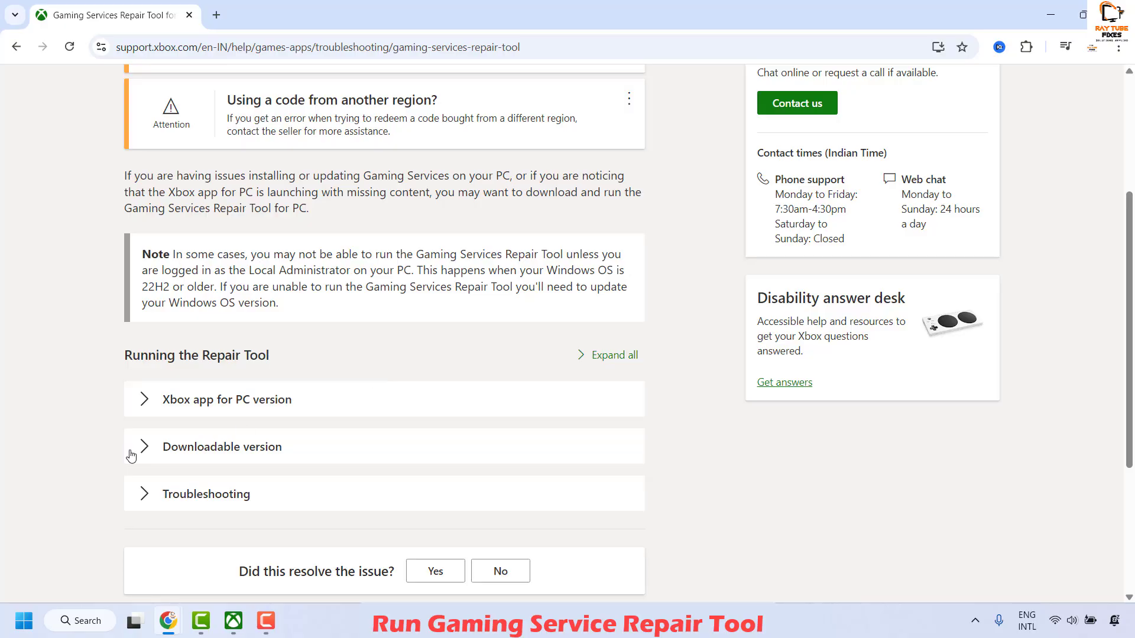
click(291, 412)
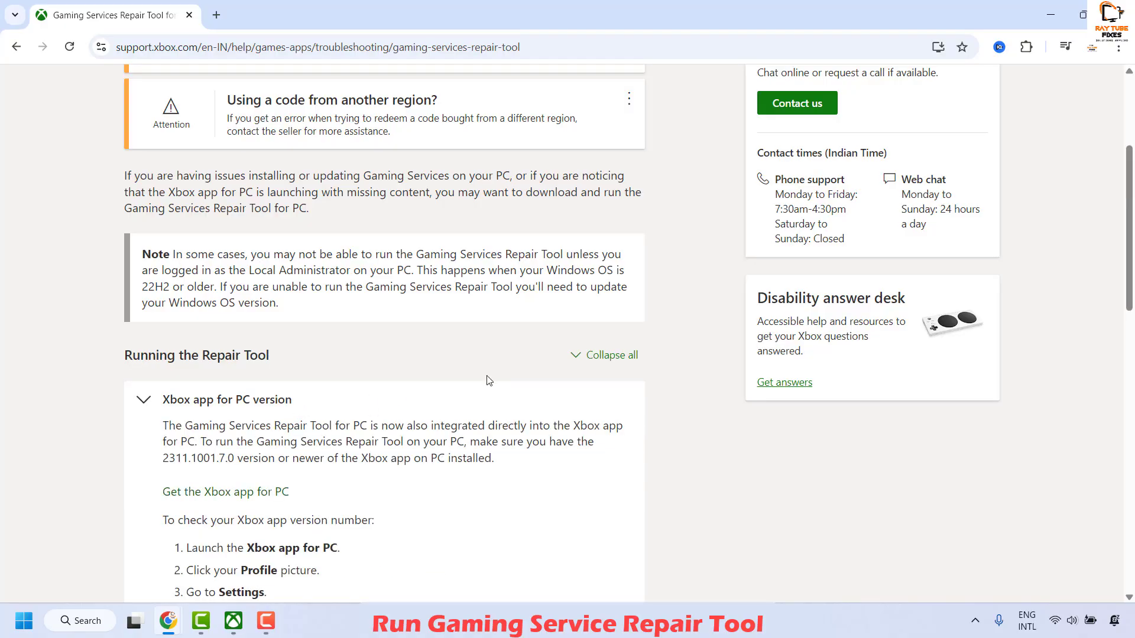
scroll(490, 378, down, 2)
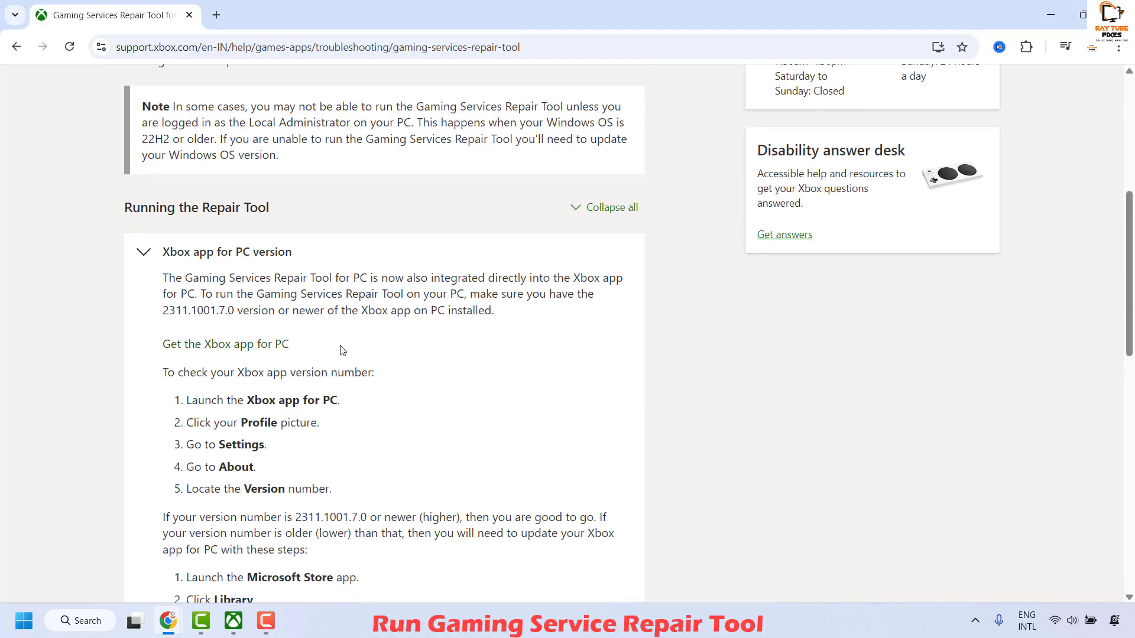
Switch to the Xbox app, check its version number in the About settings, and minimize the app
click(234, 630)
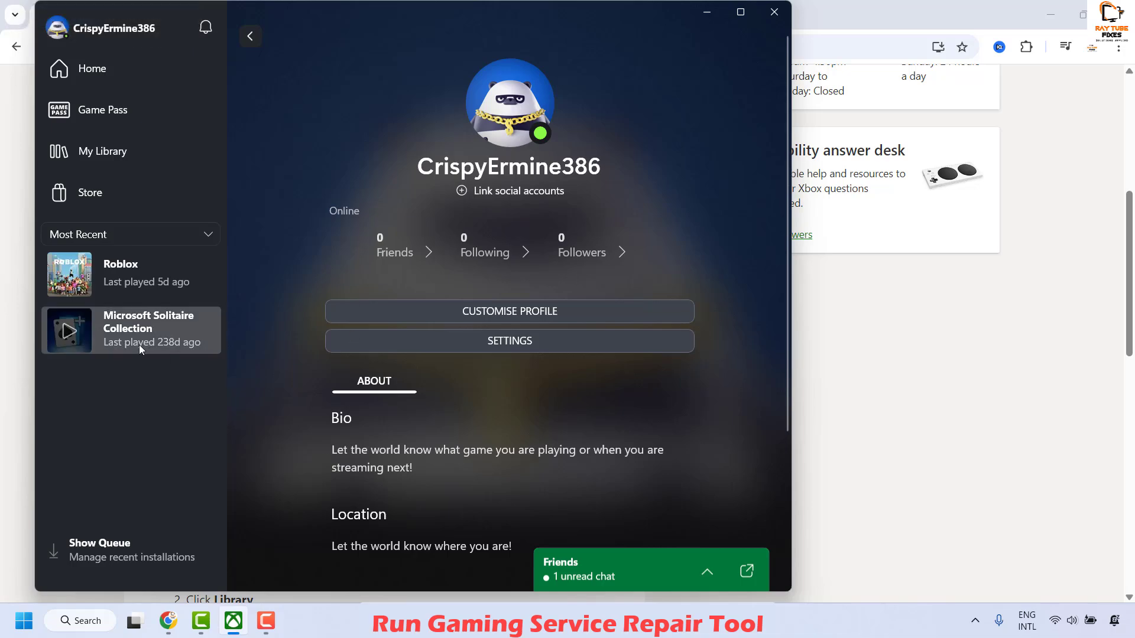
click(62, 28)
click(98, 140)
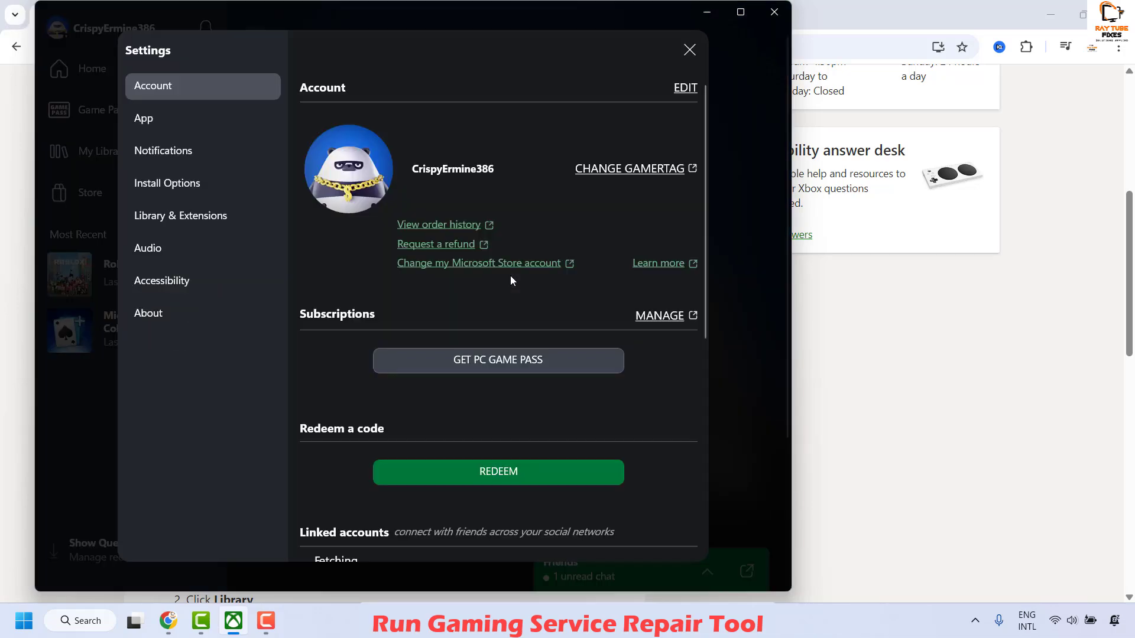
click(175, 318)
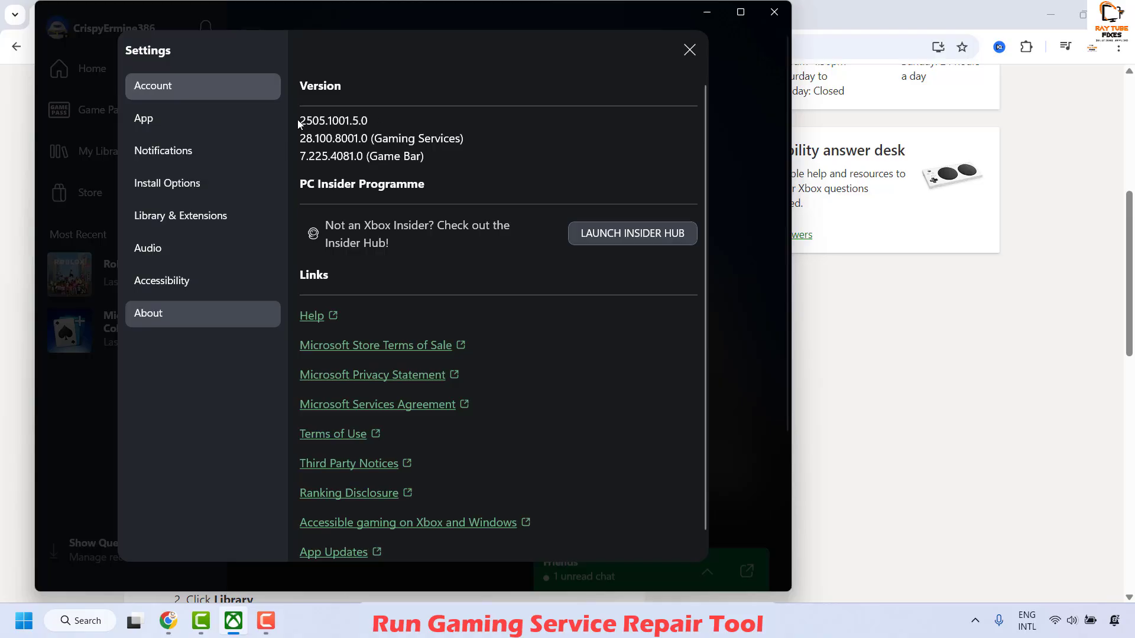
click(690, 51)
click(705, 18)
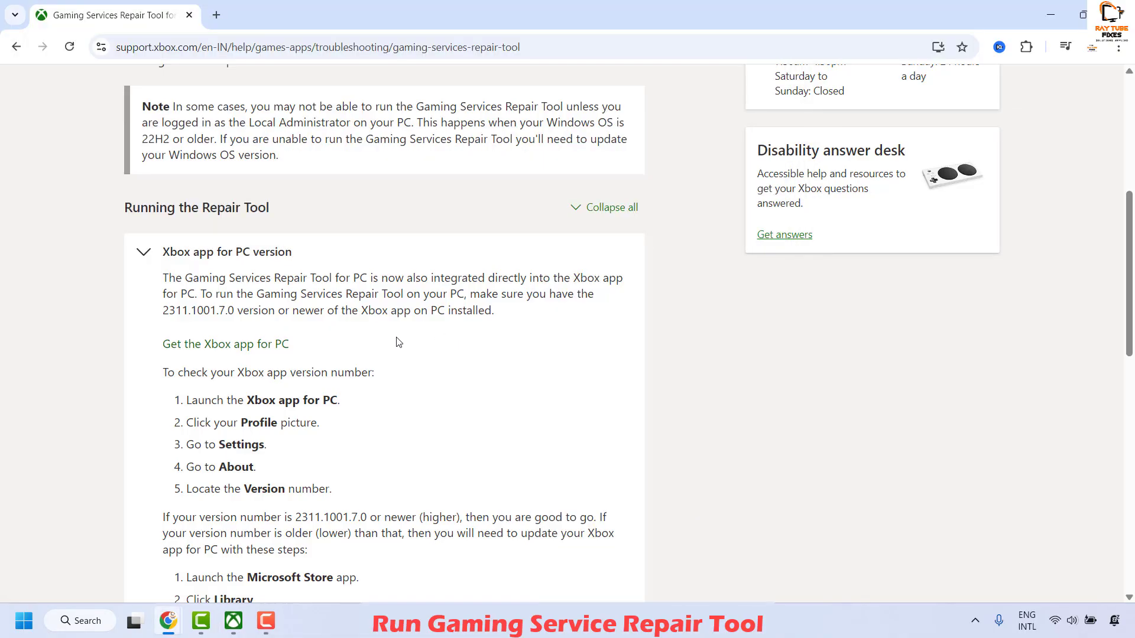
Expand the article's Downloadable version section and download the Gaming Services Repair Tool for PC
scroll(483, 324, down, 5)
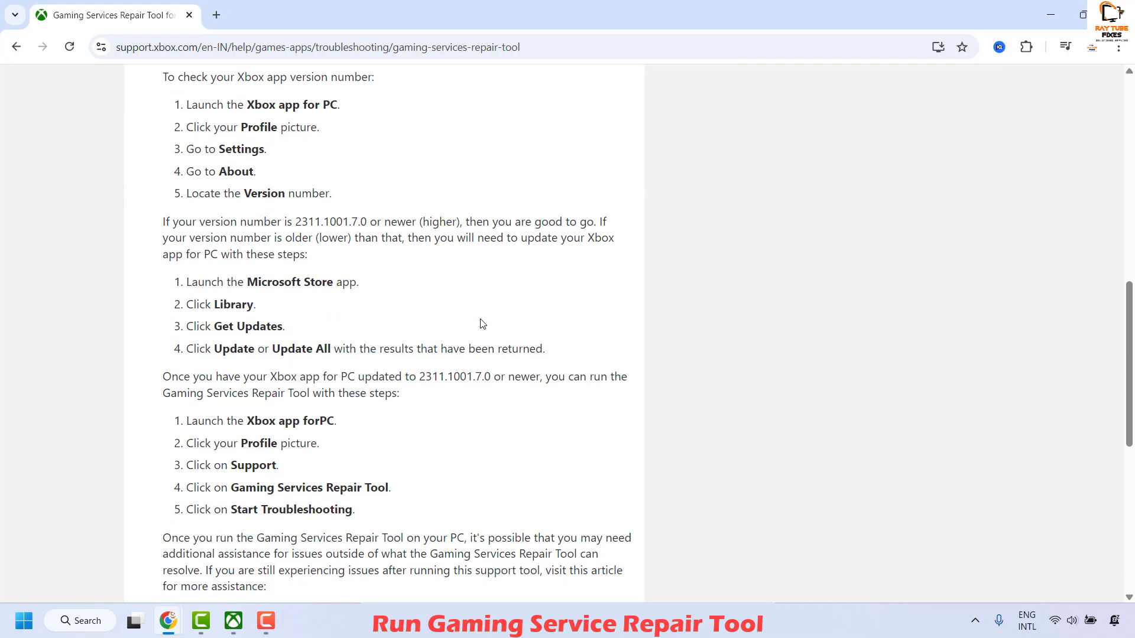
scroll(482, 323, down, 4)
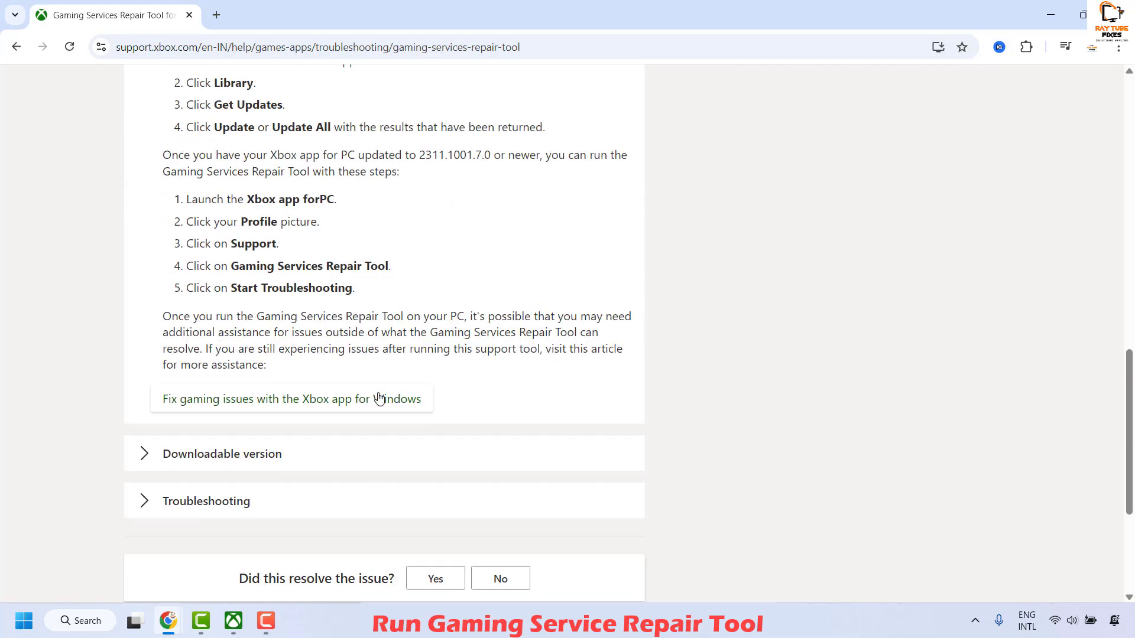
click(286, 459)
scroll(397, 414, down, 14)
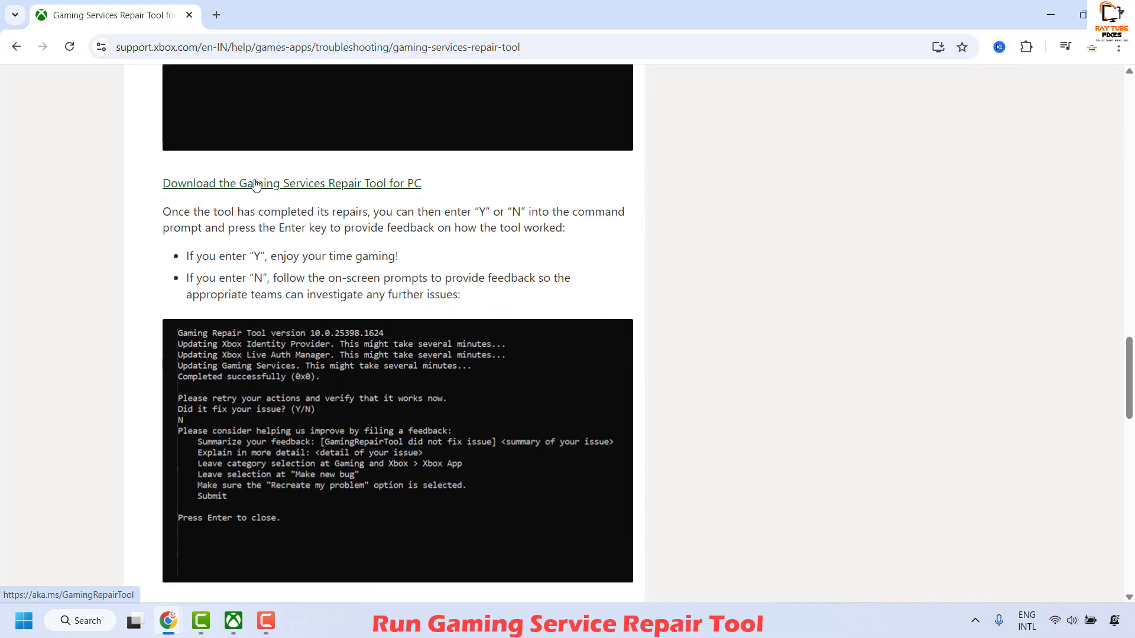
click(251, 184)
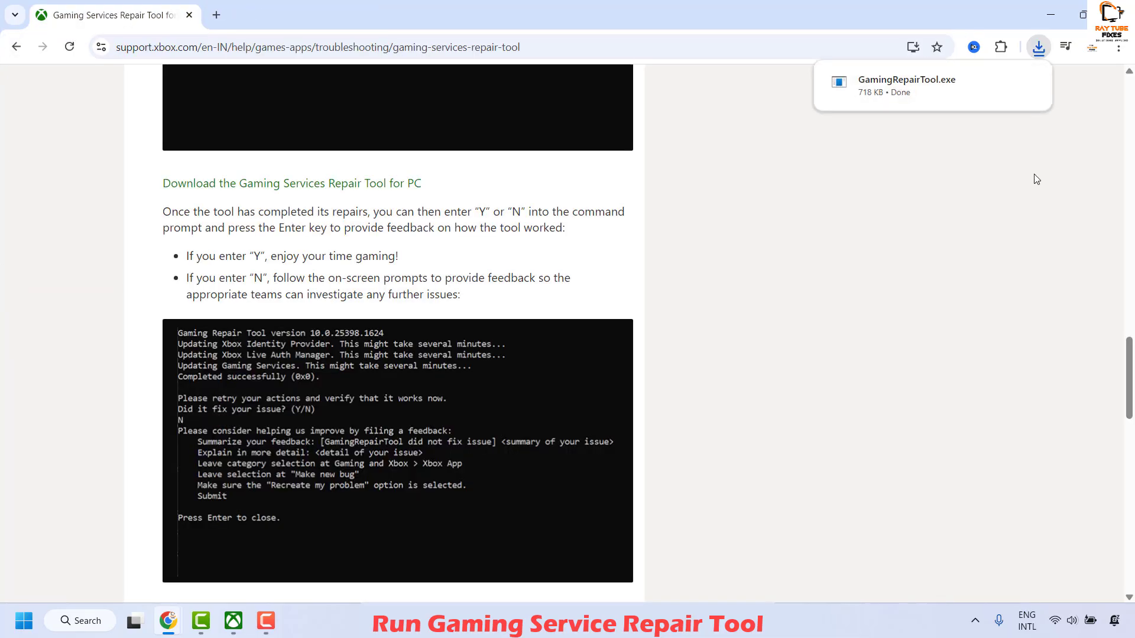
Run the downloaded GamingRepairTool.exe and reposition its console window on the desktop
mouse_move(927, 96)
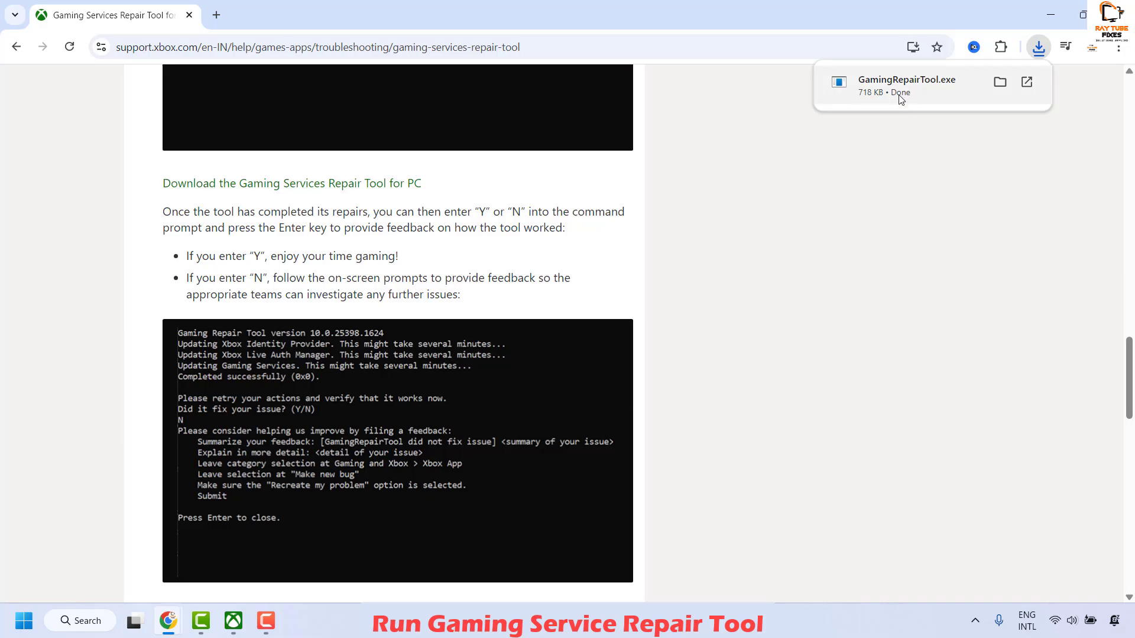
click(904, 88)
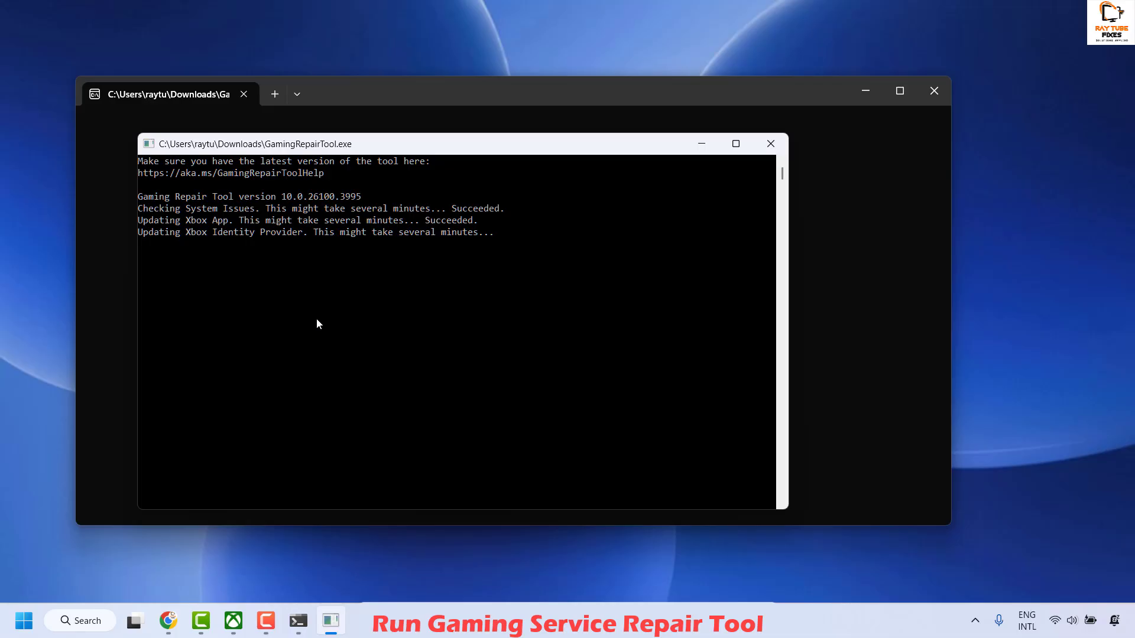
drag(467, 141, 544, 140)
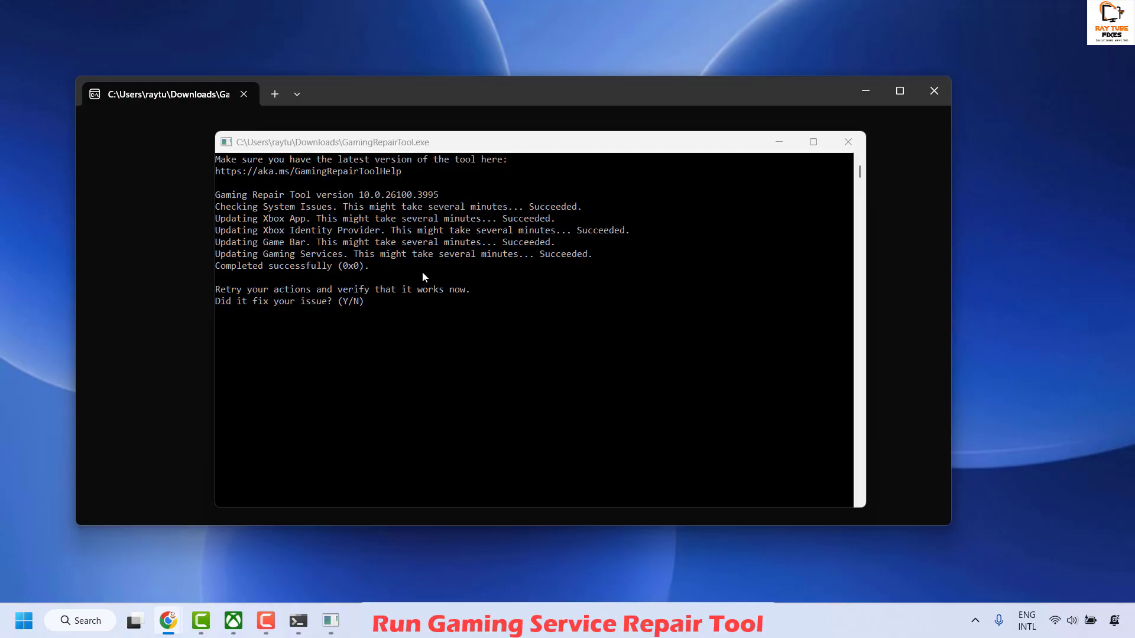
Answer "n" to the repair tool's question about whether the issue is fixed, and close Feedback Hub
scroll(423, 277, down, 1)
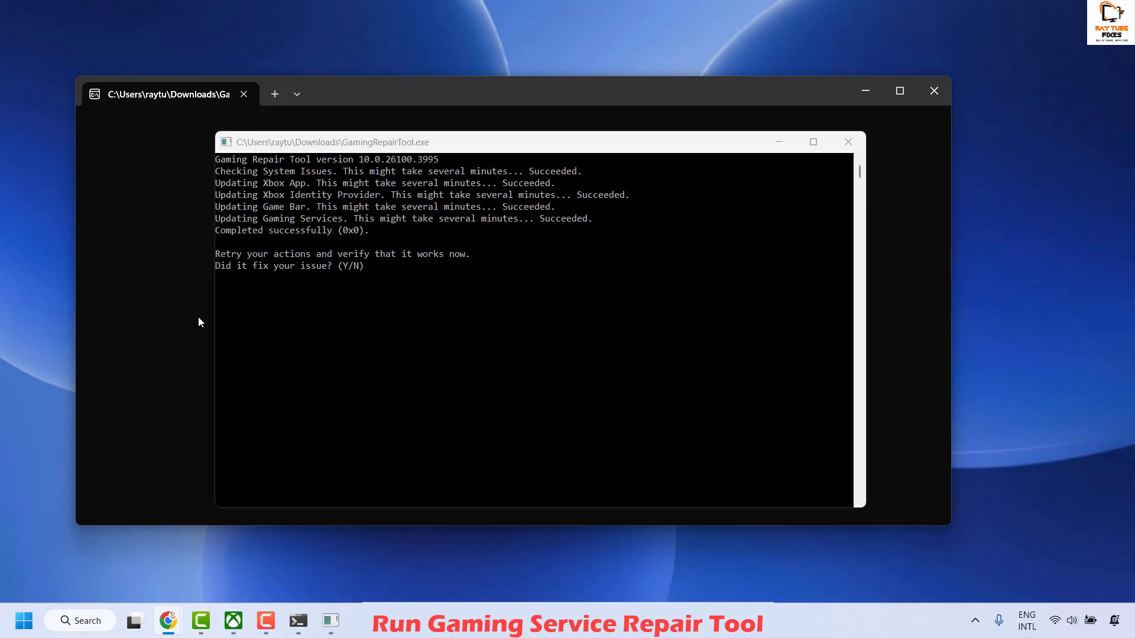
click(414, 264)
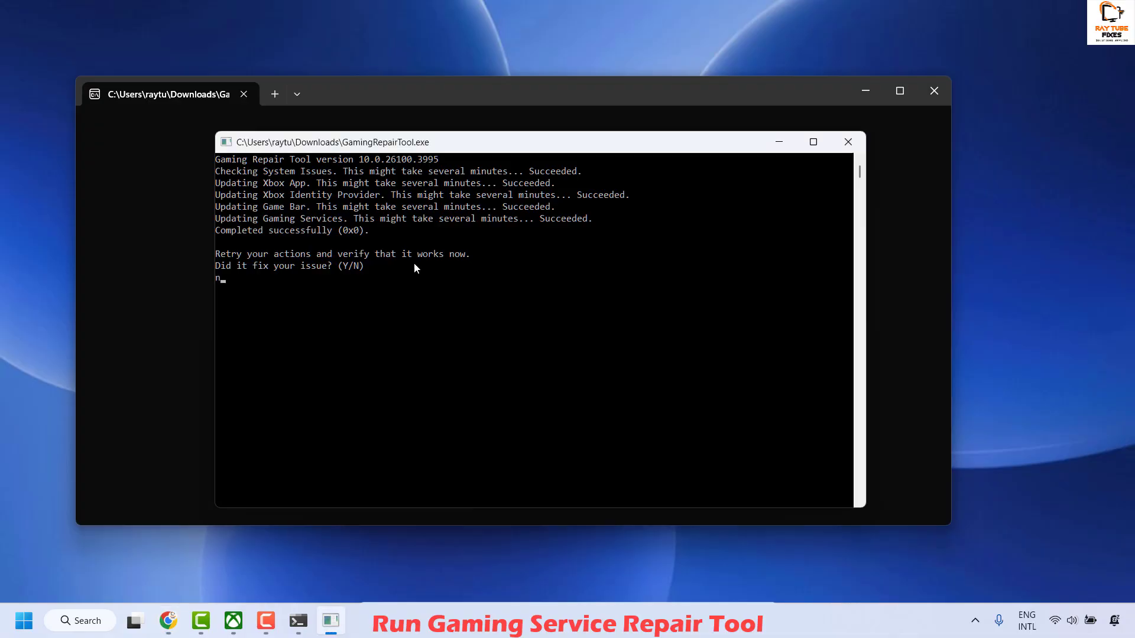
text(n)
key(Return)
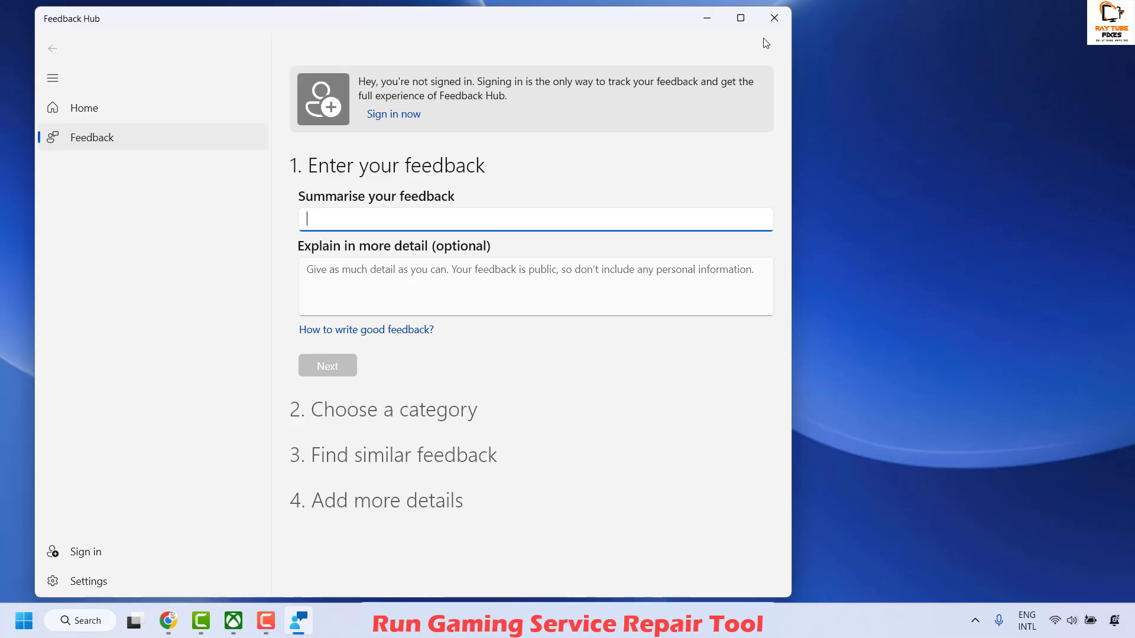
click(773, 19)
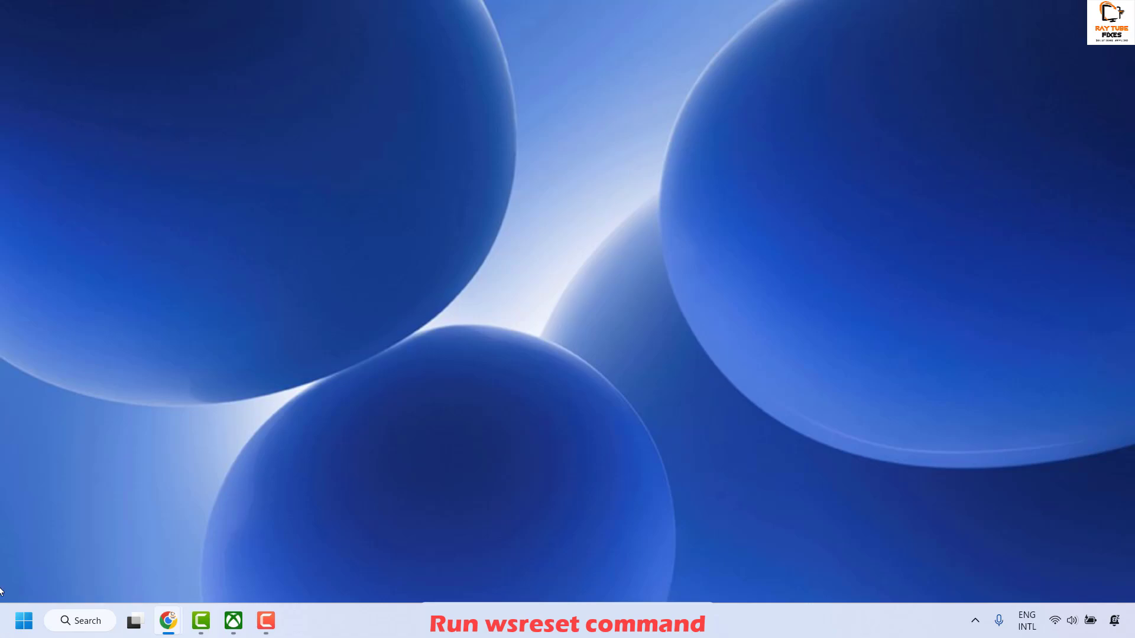
Run the wsreset command from the Run dialog and close the Microsoft Store window
right_click(24, 621)
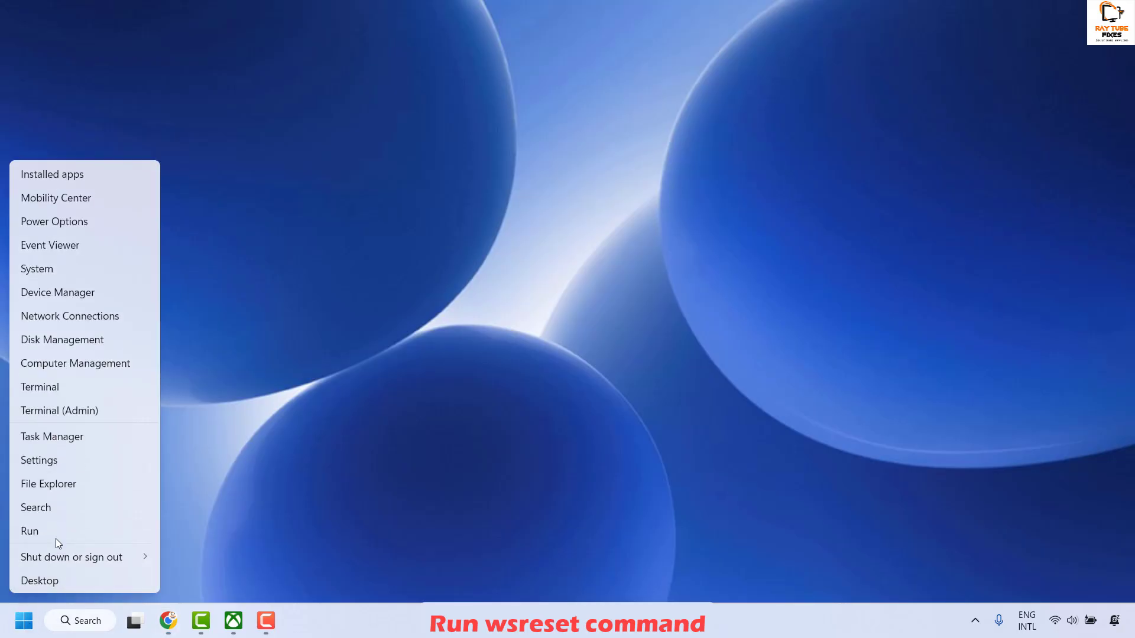
click(56, 538)
text(wsreset)
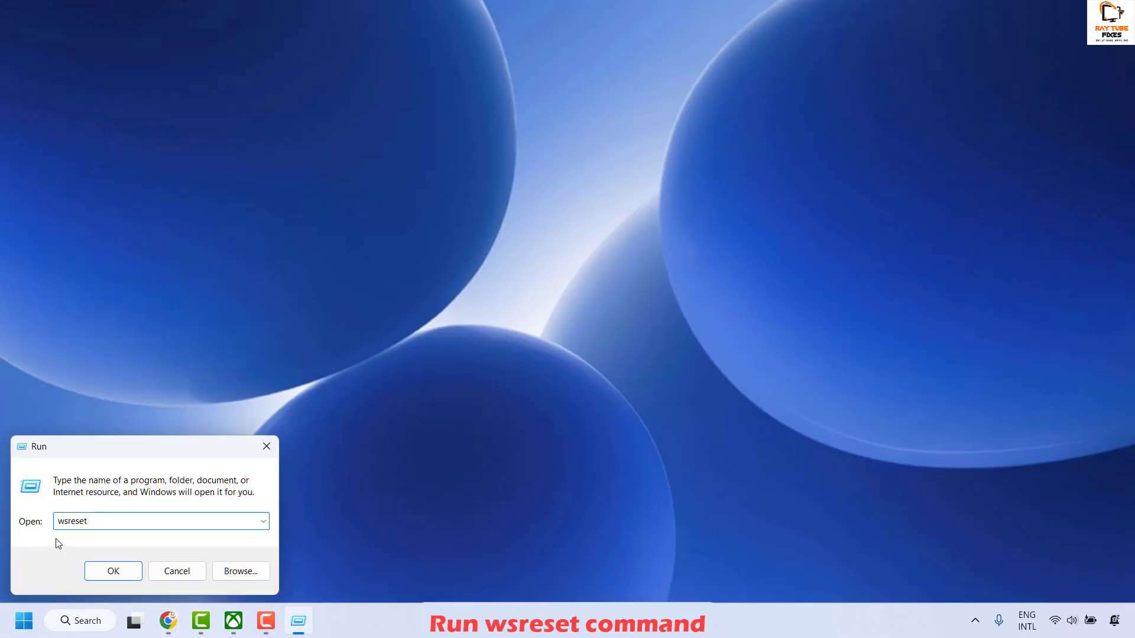
key(Return)
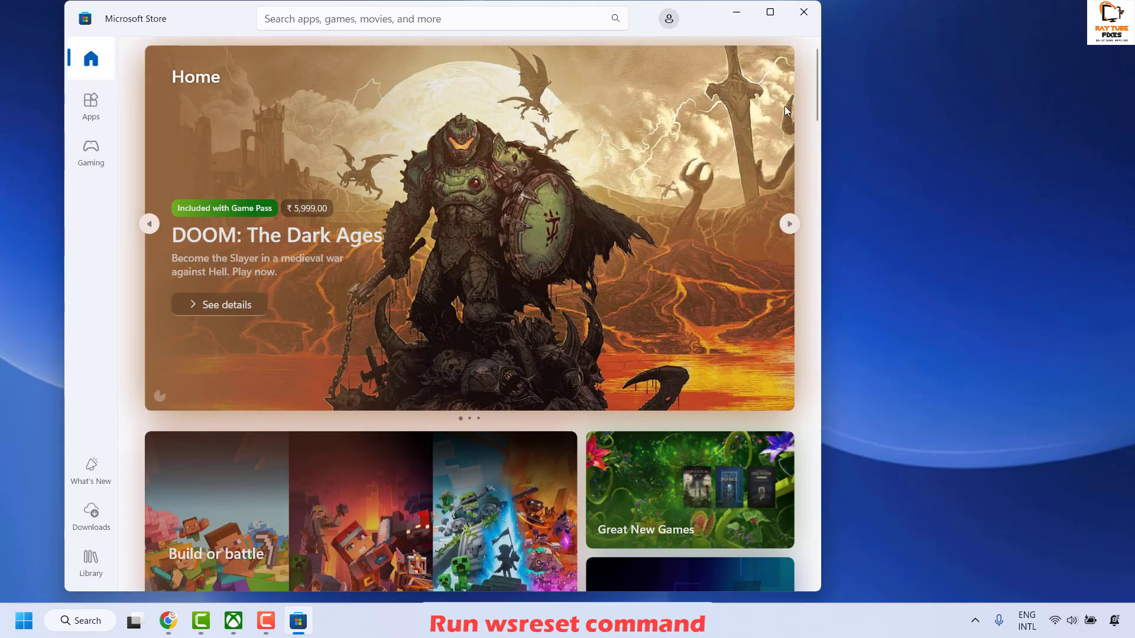
click(804, 12)
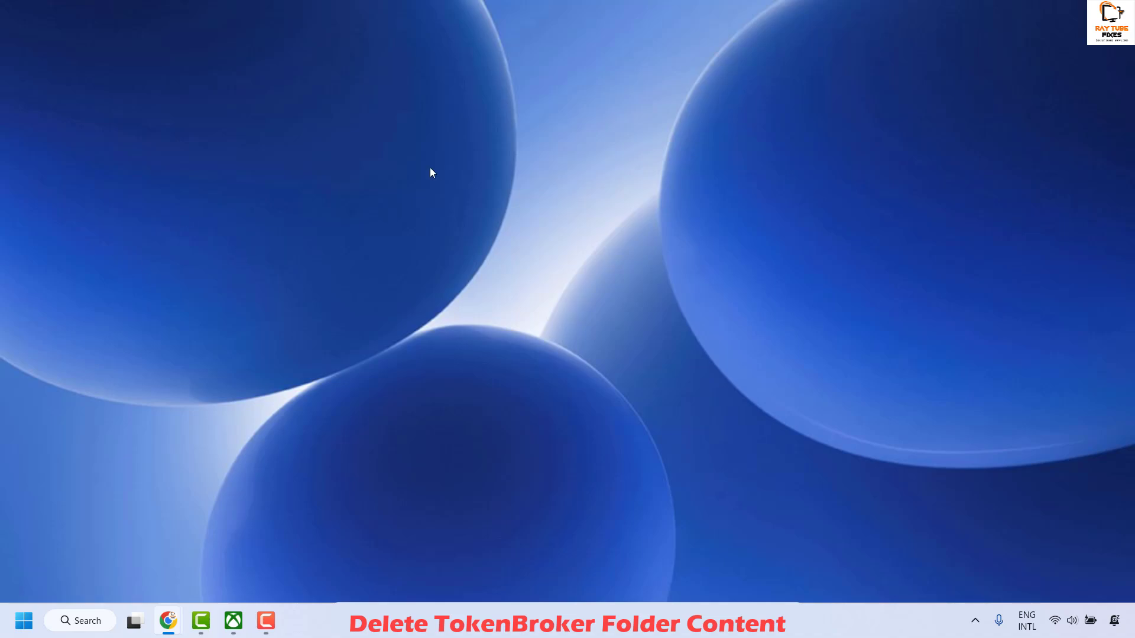
Open File Explorer and browse from drive C: through Users and the user's profile folder to AppData\Local\Packages
right_click(24, 619)
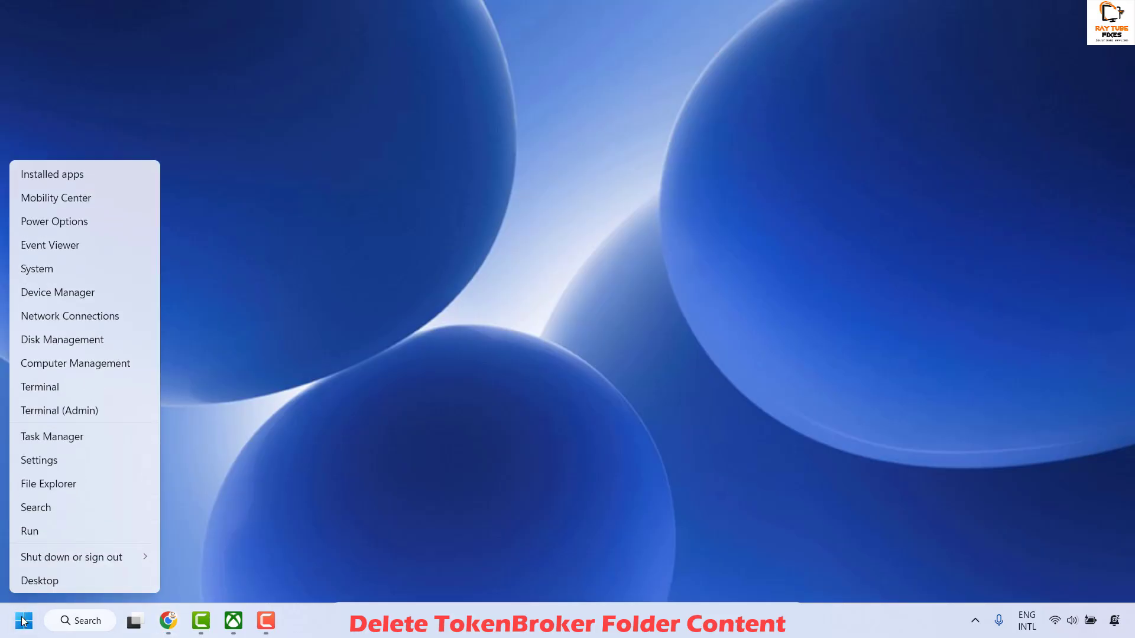
click(80, 482)
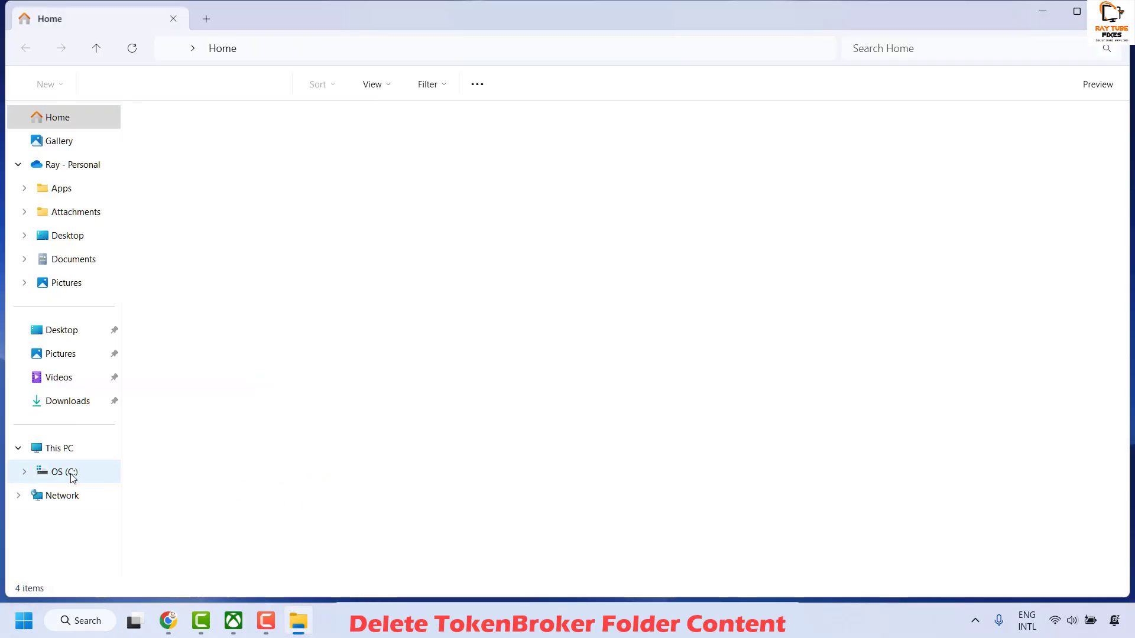
click(71, 473)
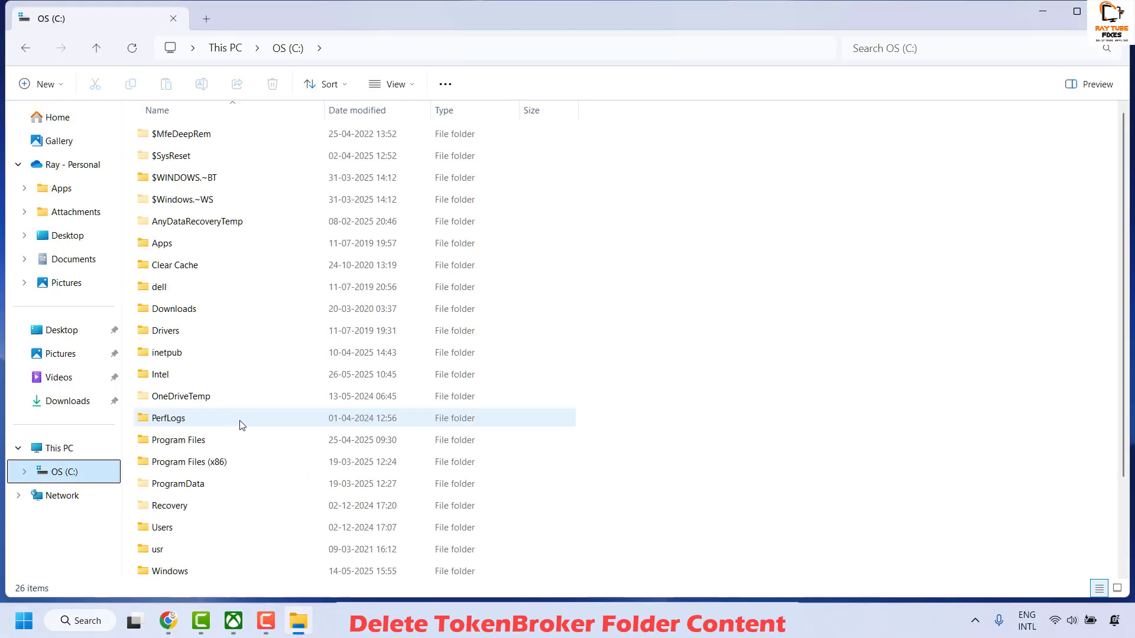
double_click(189, 534)
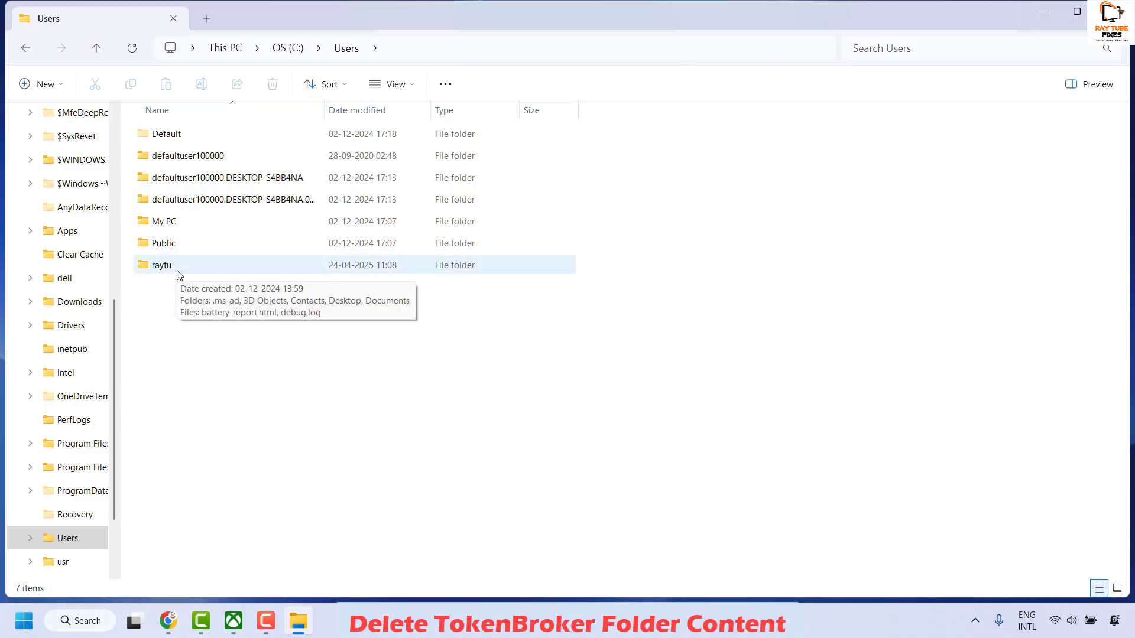
double_click(200, 265)
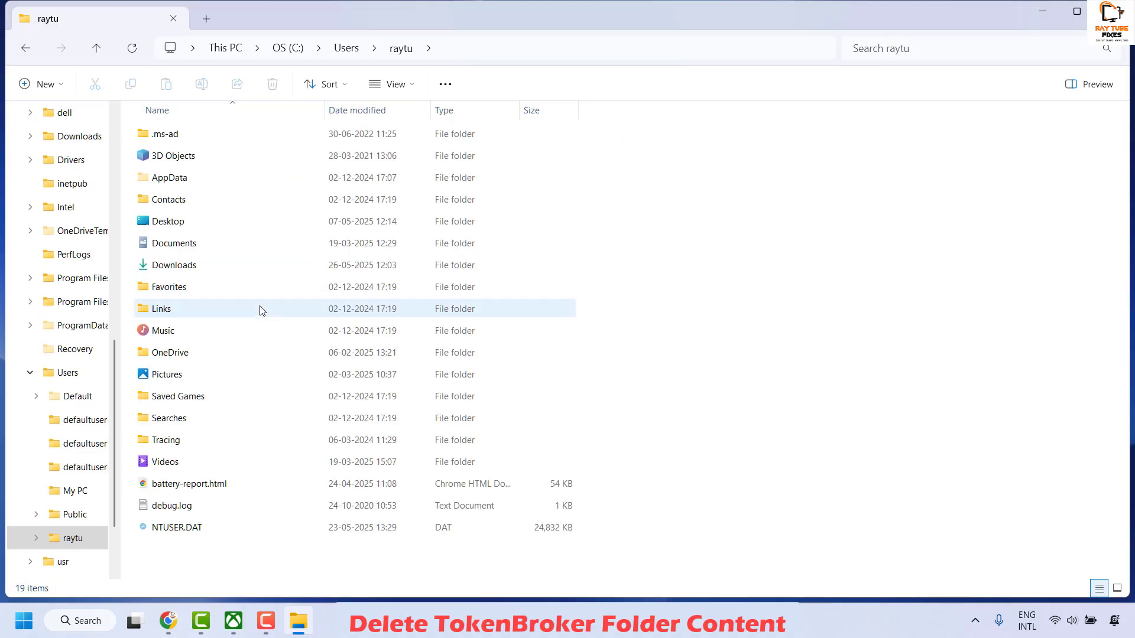
double_click(202, 180)
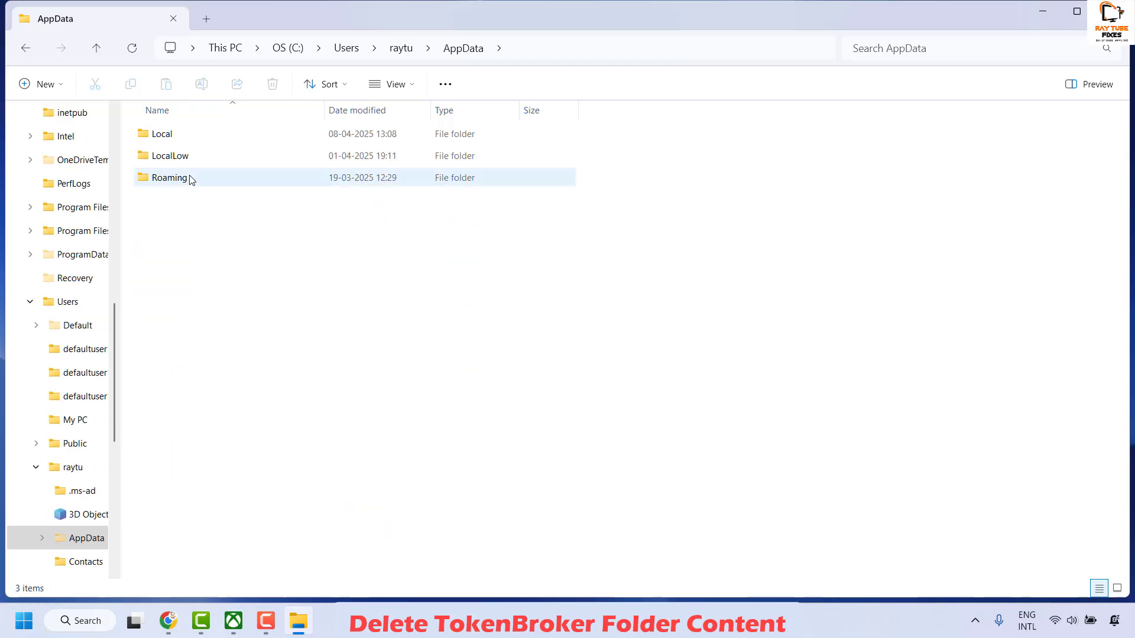
double_click(183, 139)
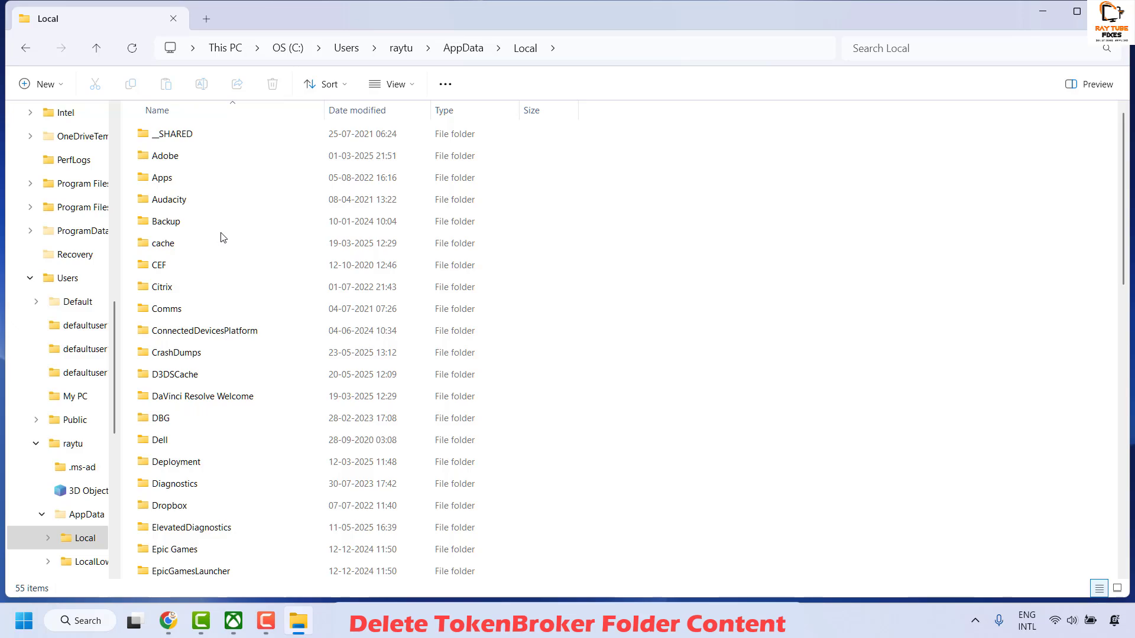
scroll(272, 331, down, 7)
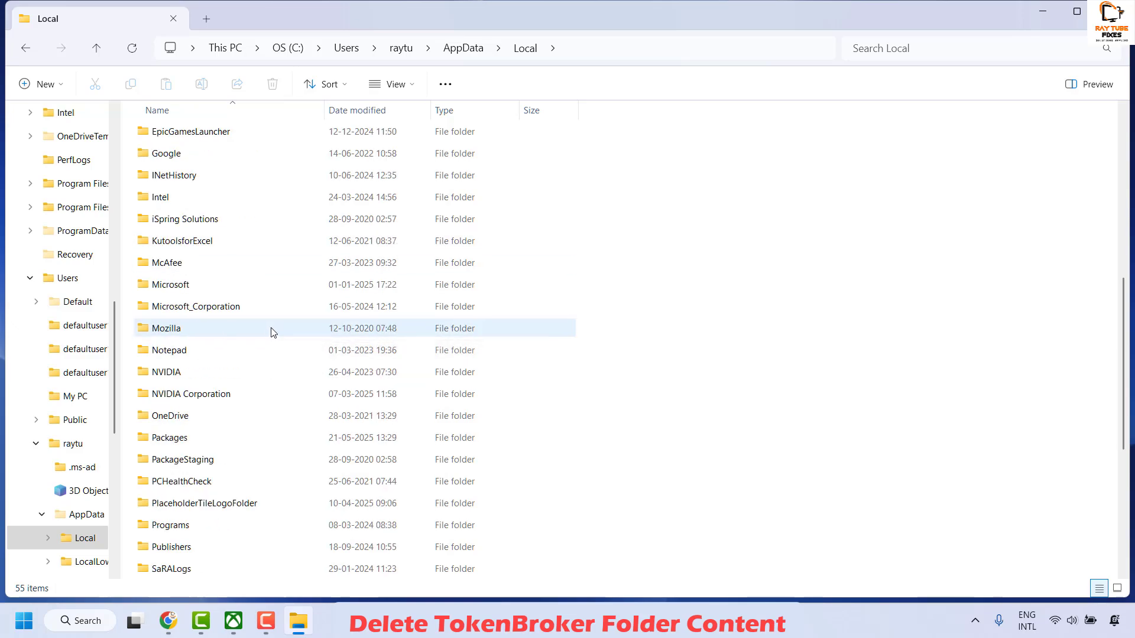
scroll(271, 332, down, 2)
double_click(220, 308)
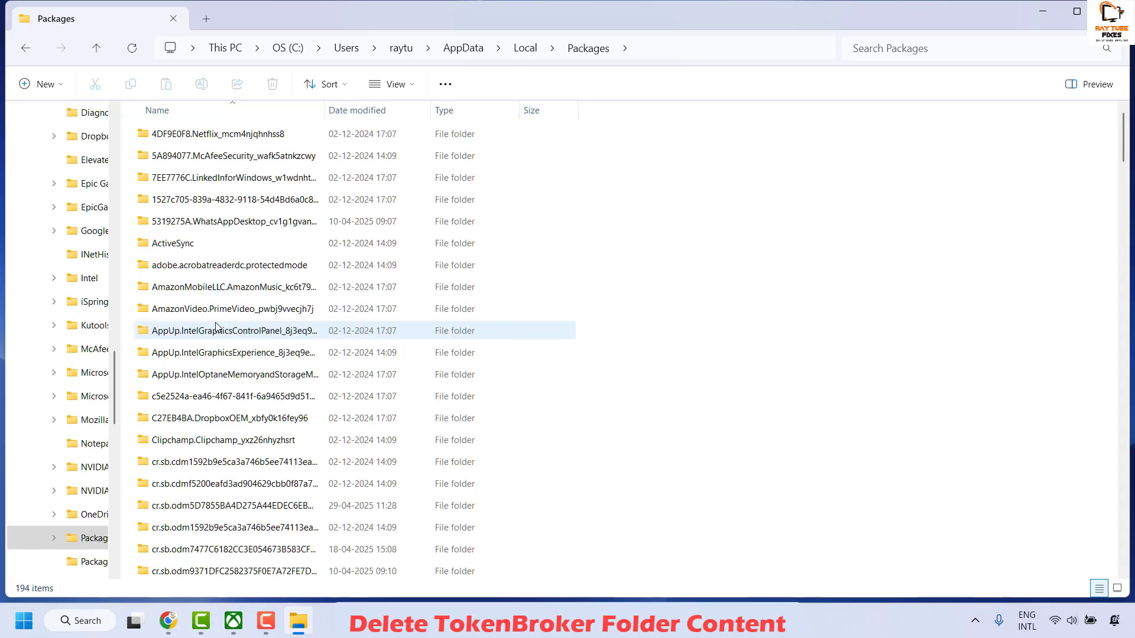
Widen the Name column in Packages and open Microsoft.XboxIdentityProvider_8wekyb3d8bbwe\AC\TokenBroker
drag(324, 111, 417, 112)
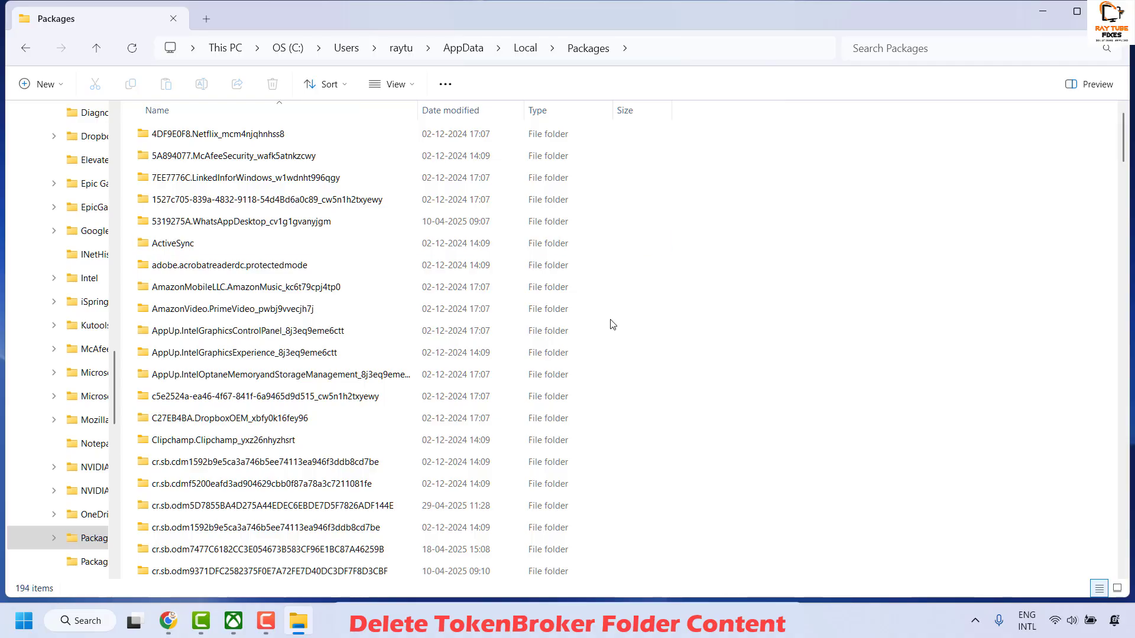
scroll(593, 334, down, 11)
scroll(597, 341, down, 13)
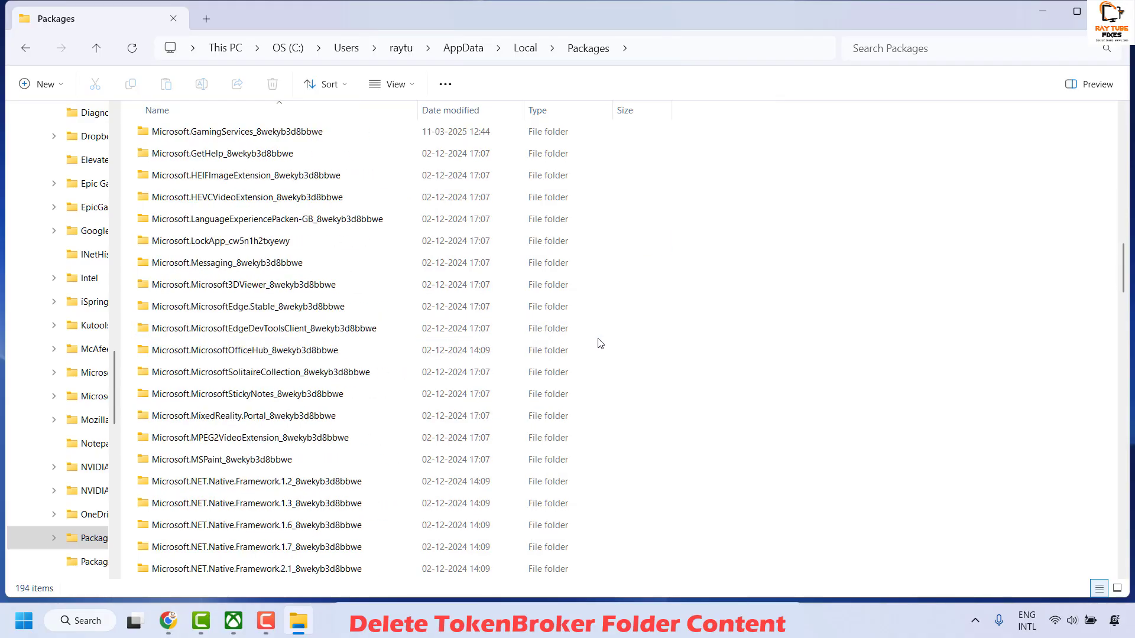
scroll(601, 343, down, 10)
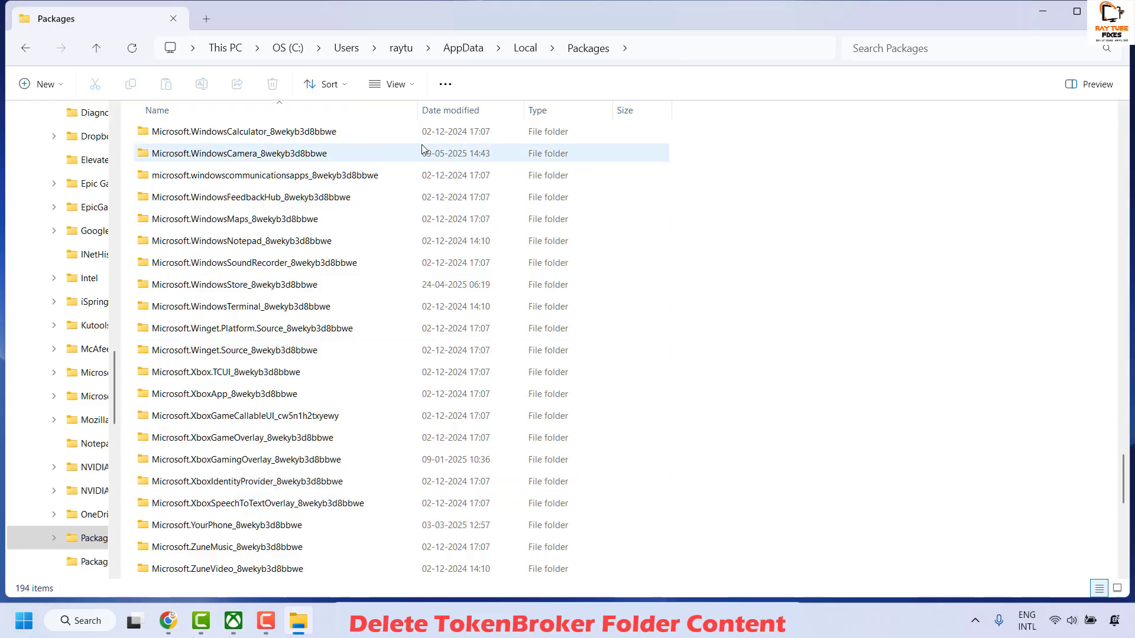
mouse_move(418, 110)
mouse_down()
mouse_move(332, 110)
mouse_move(437, 111)
mouse_up()
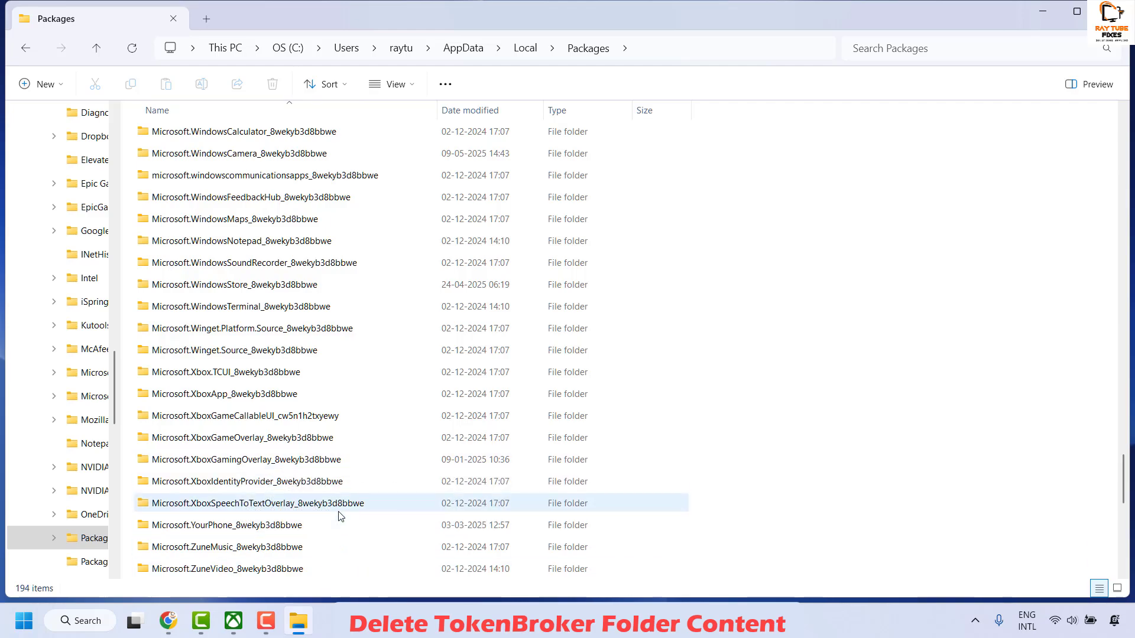
double_click(313, 486)
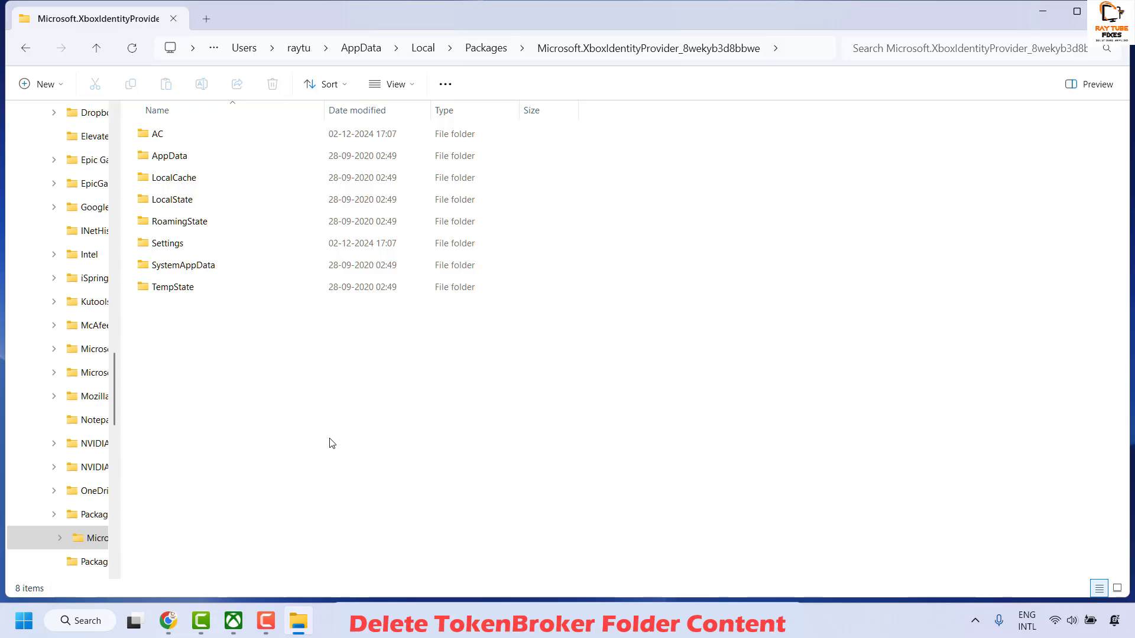
double_click(170, 137)
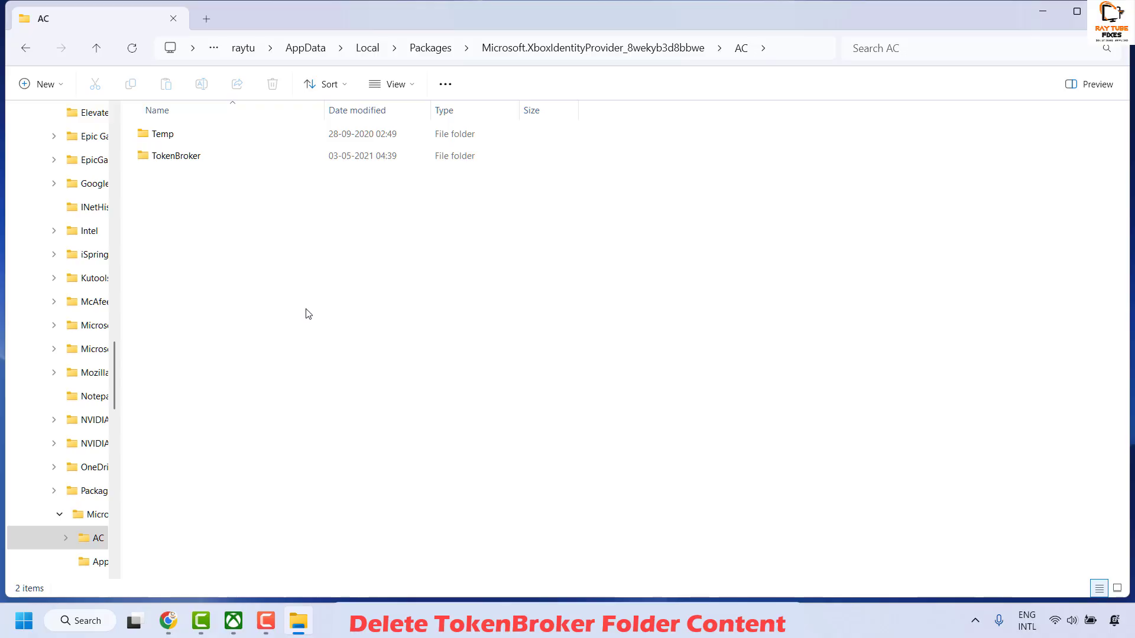
double_click(155, 158)
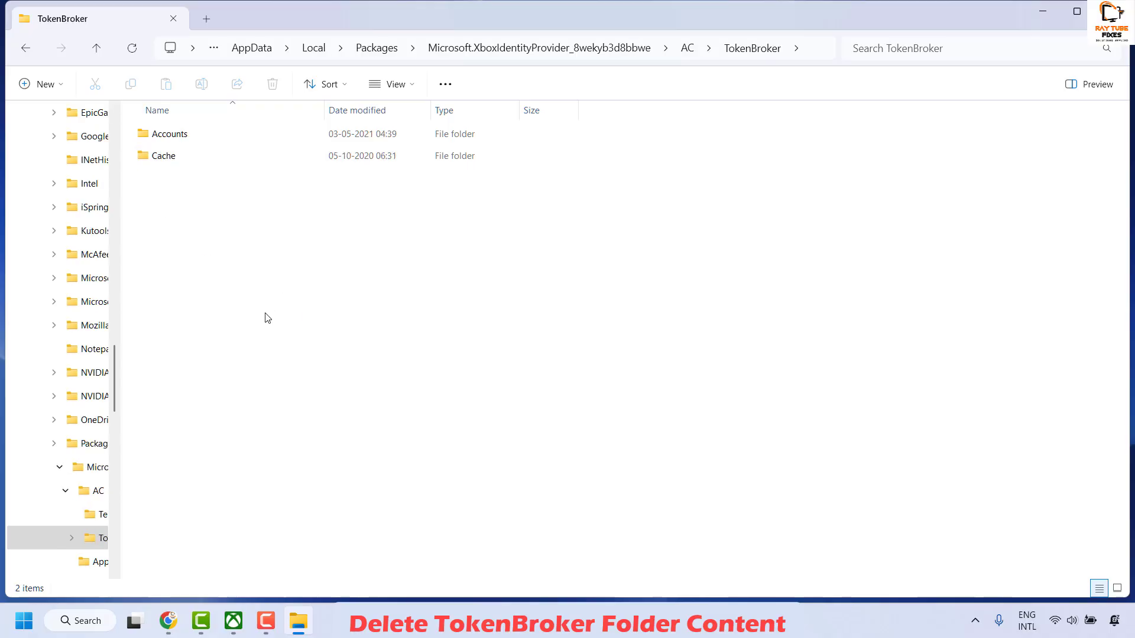
Try to permanently delete the Accounts and Cache folders in TokenBroker, skipping system files for all current items
click(179, 164)
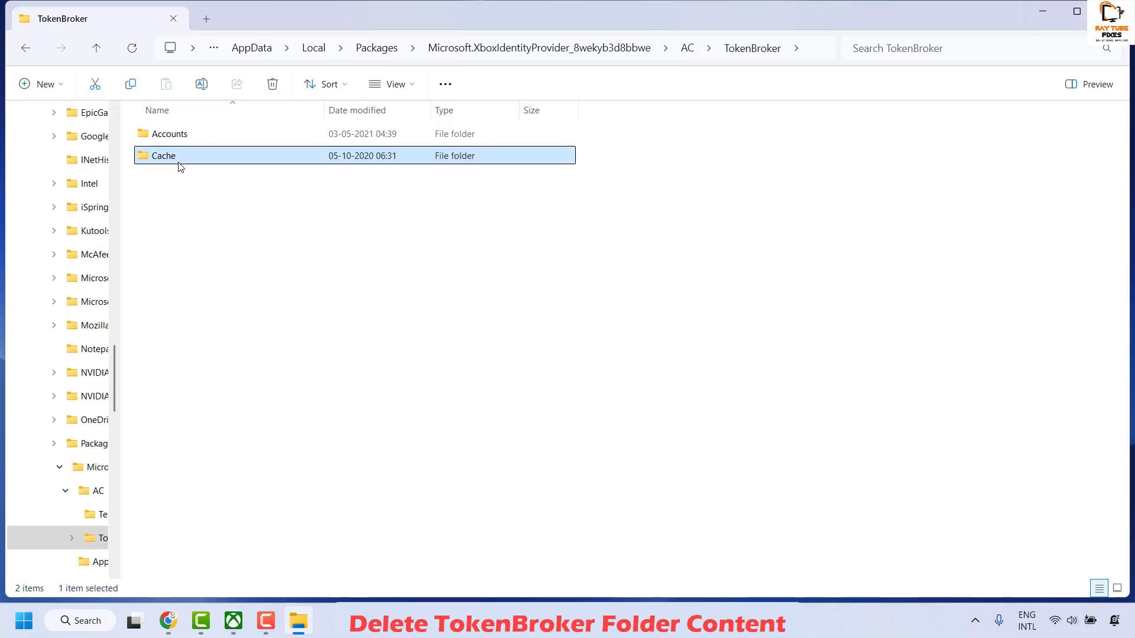
key(ctrl+a)
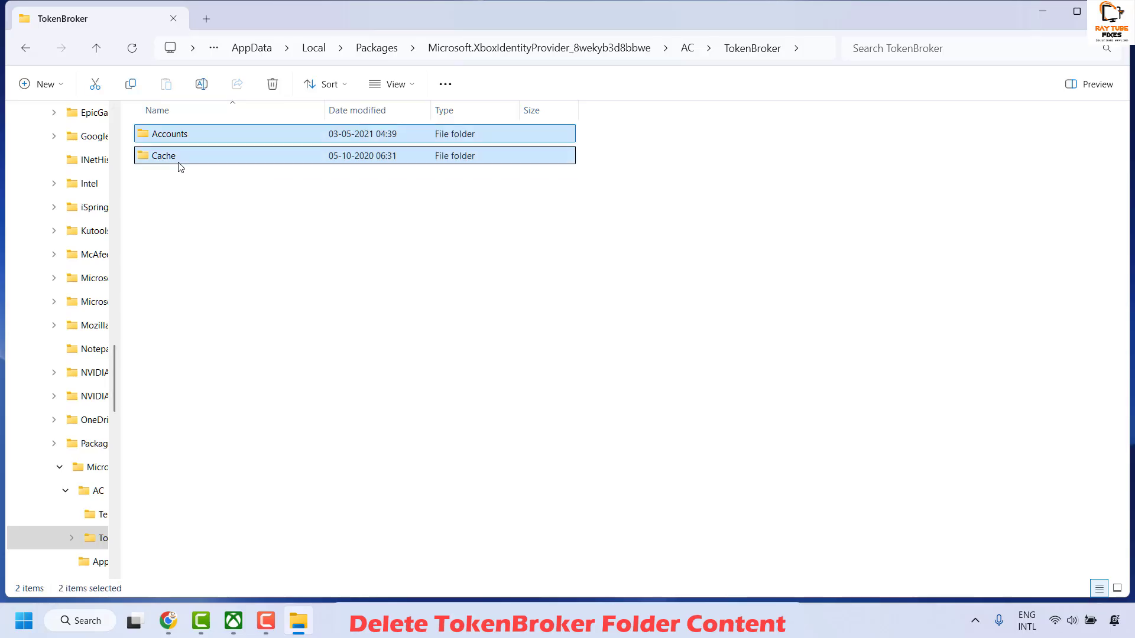
key(shift+Delete)
click(171, 303)
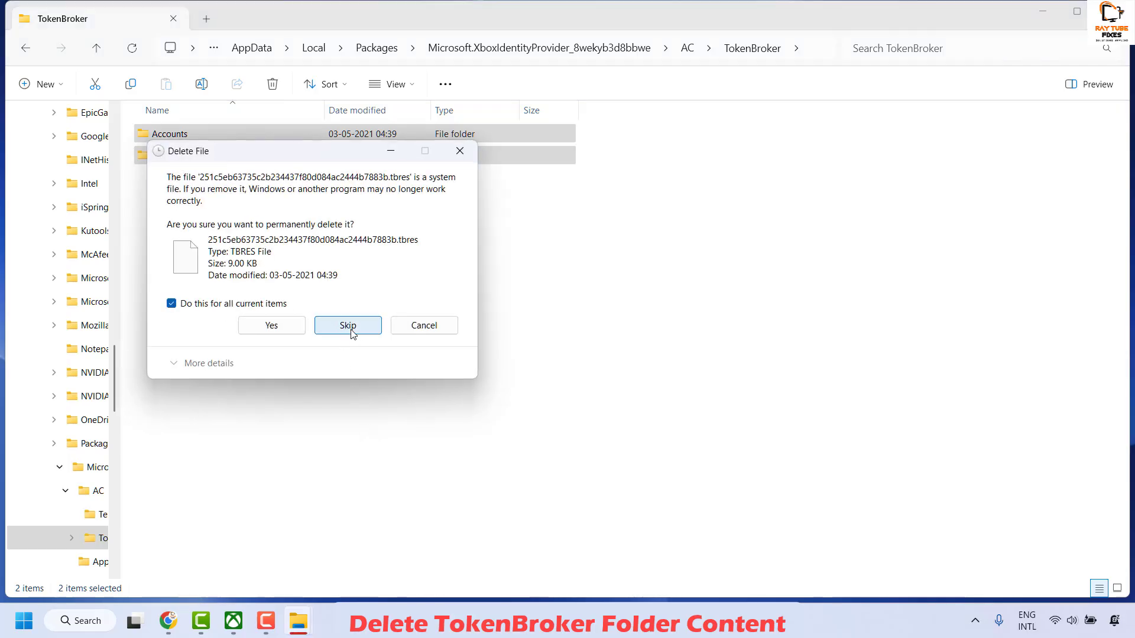
click(351, 334)
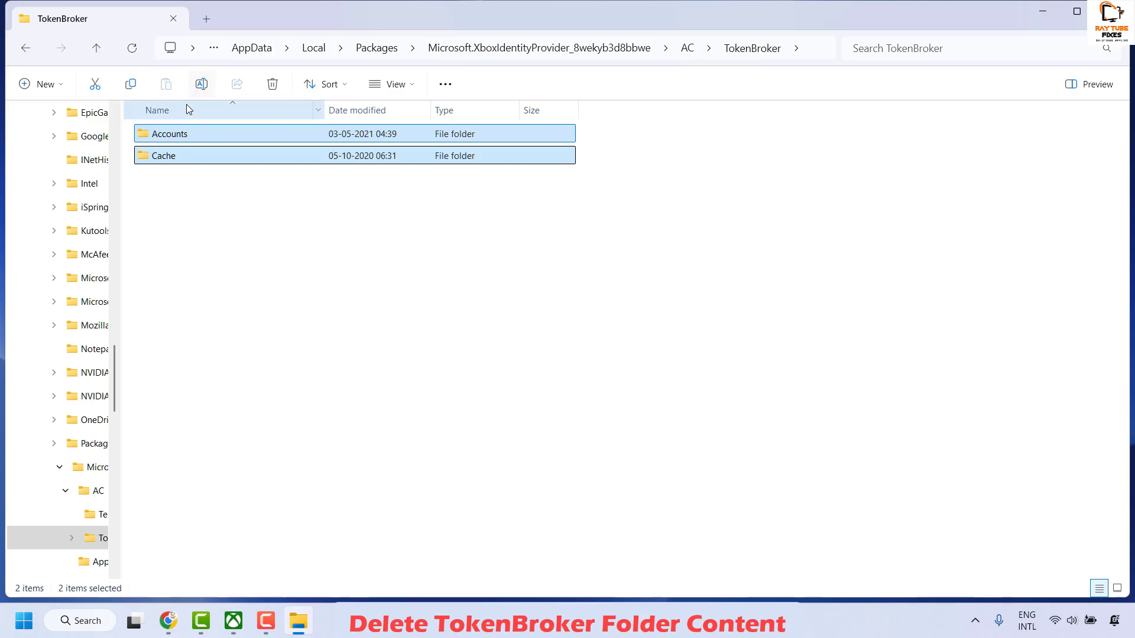
Close the Xbox app's window from the taskbar
right_click(235, 628)
click(195, 579)
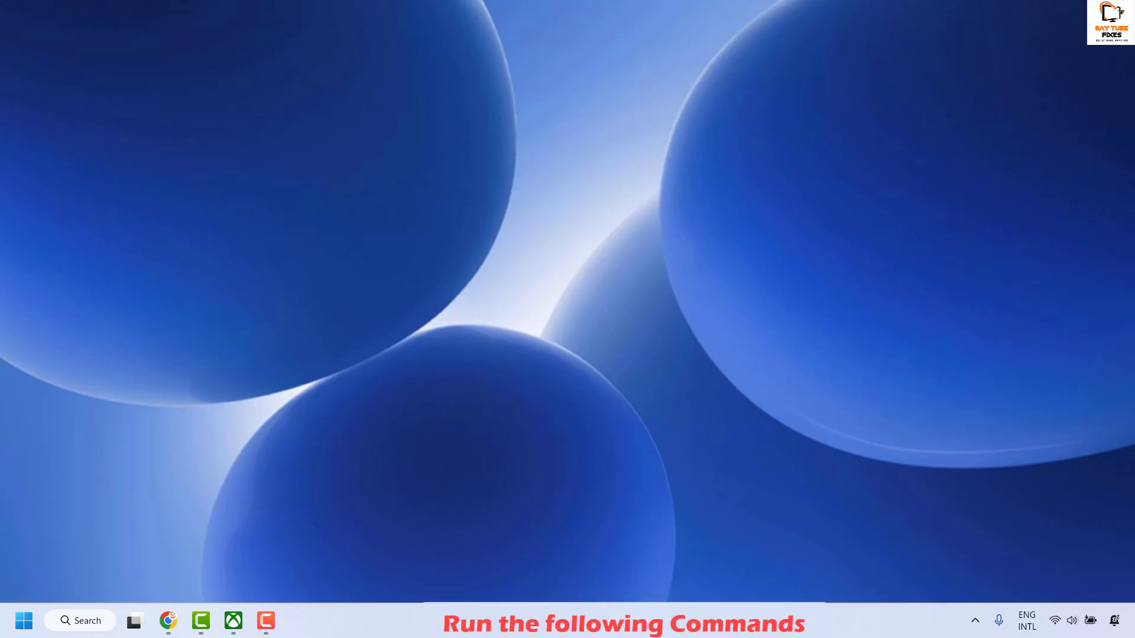
Search for powershell and open Windows PowerShell as administrator
key(alt+Tab)
click(89, 624)
text(po)
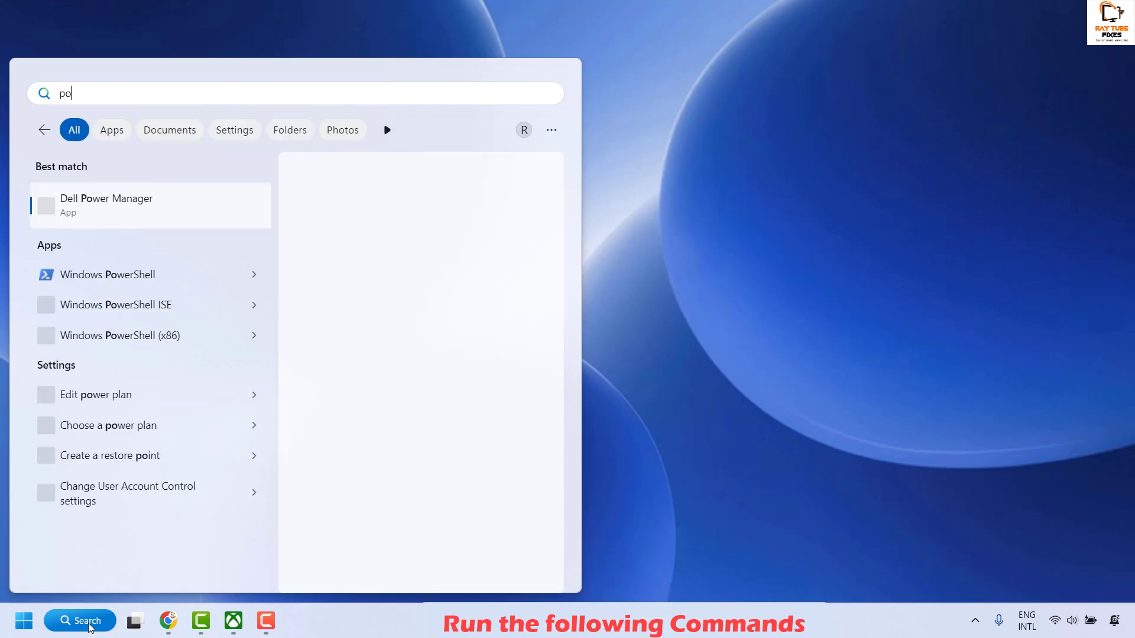
text(wershell)
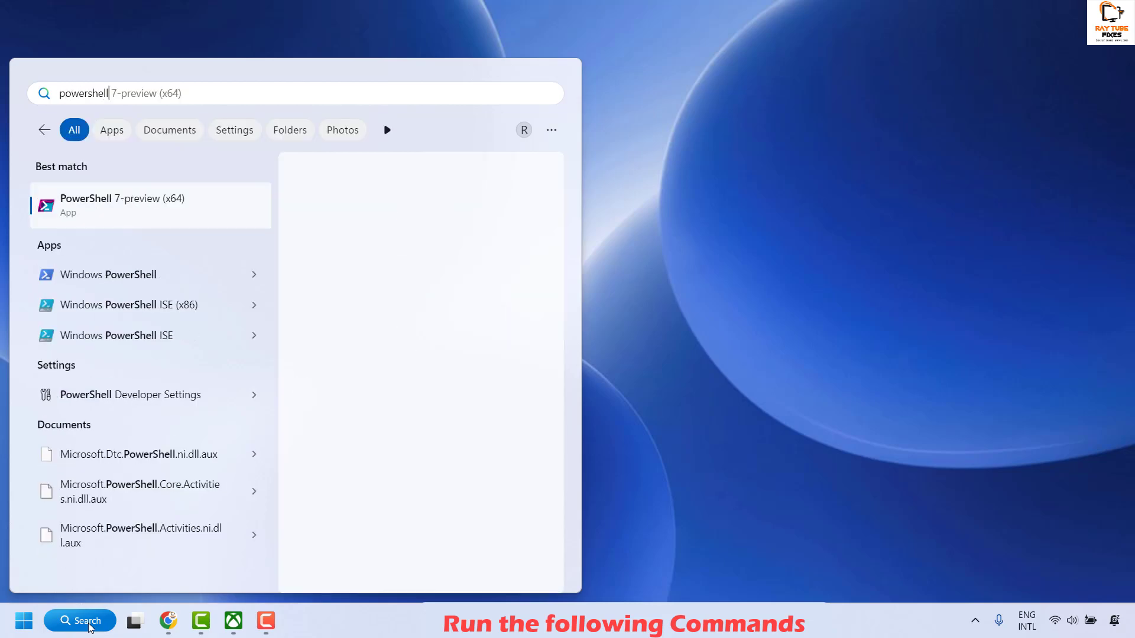
right_click(111, 287)
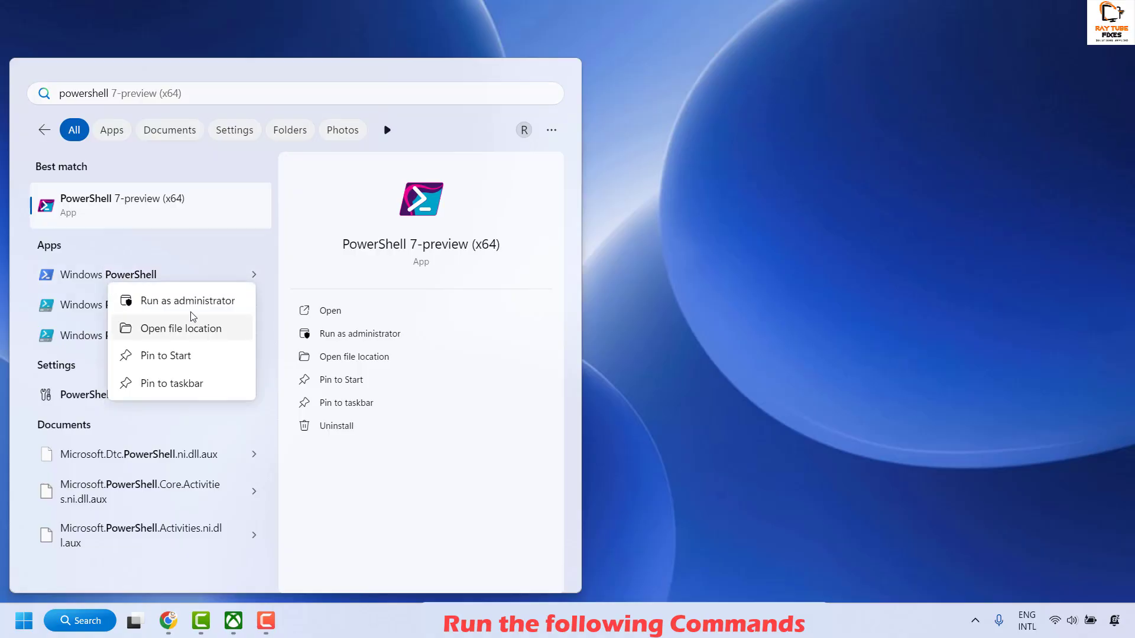
click(201, 298)
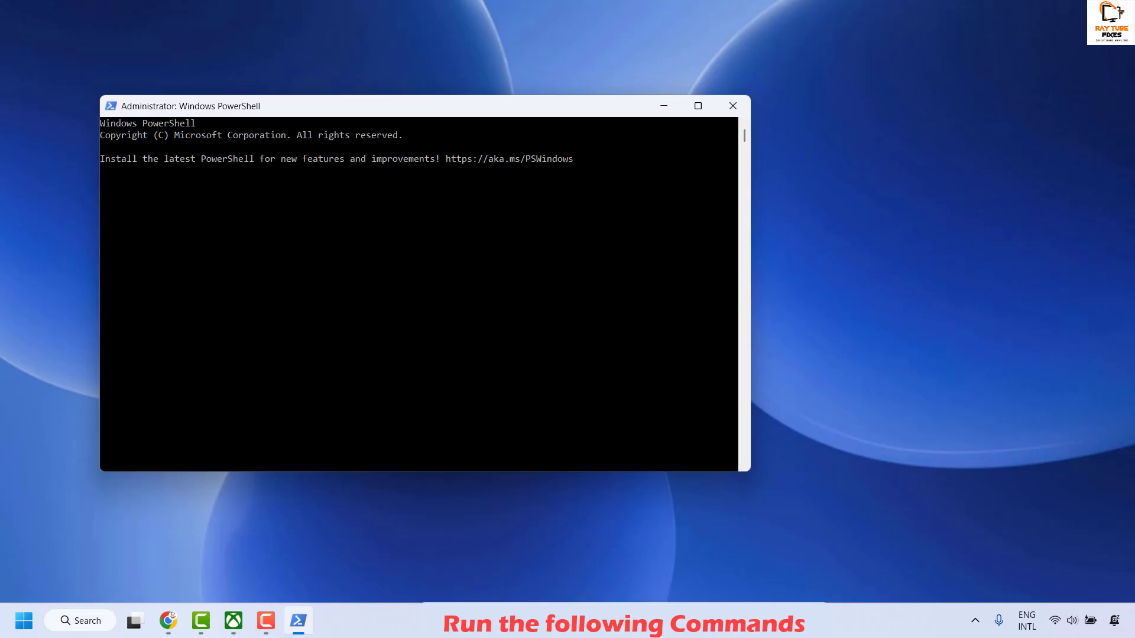
Paste the copied command Get-AppxPackage -AllUsers| Foreach {Add-AppxPackage -DisableDevelopmentMode -Register $($_.InstallLocation)\AppXManifest.xml} into PowerShell and run it
key(alt+Tab)
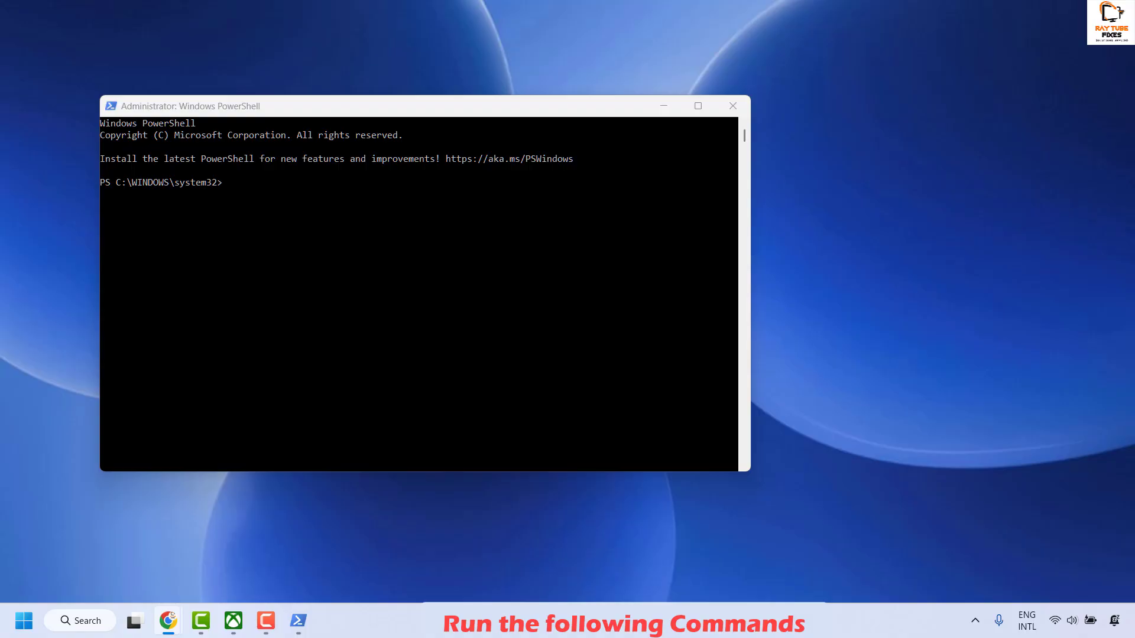
drag(523, 104, 787, 115)
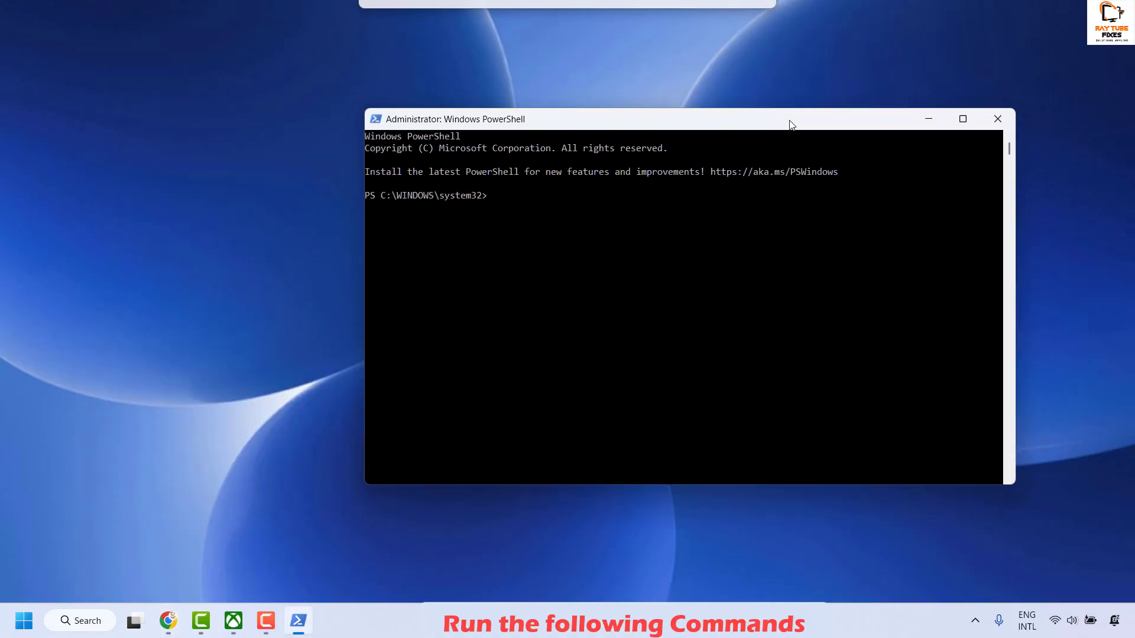
right_click(510, 120)
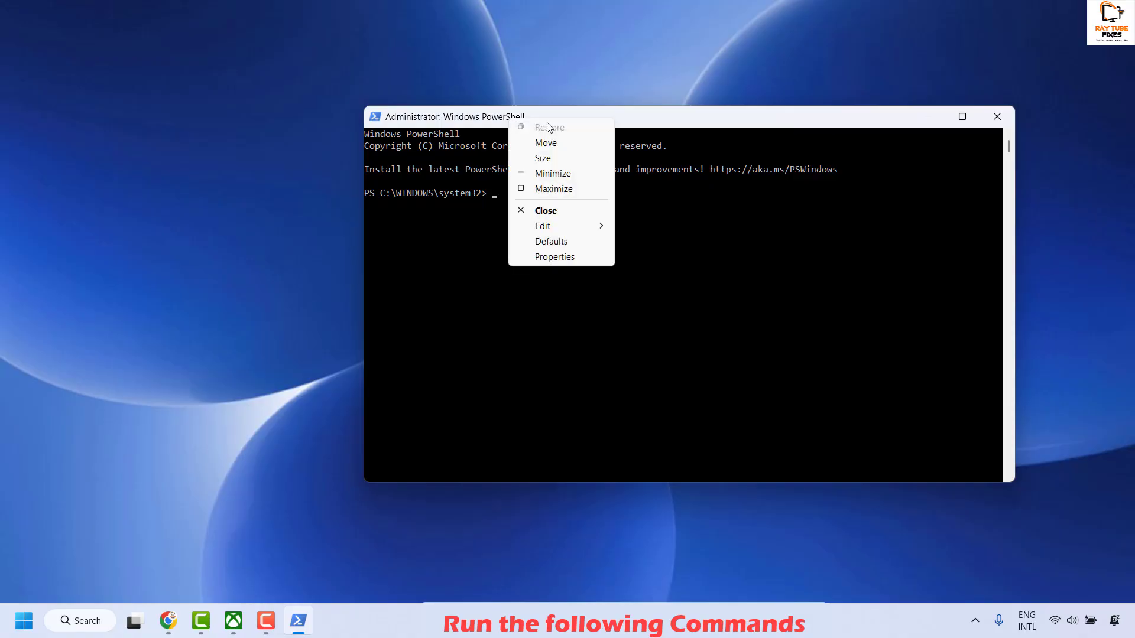
mouse_move(558, 228)
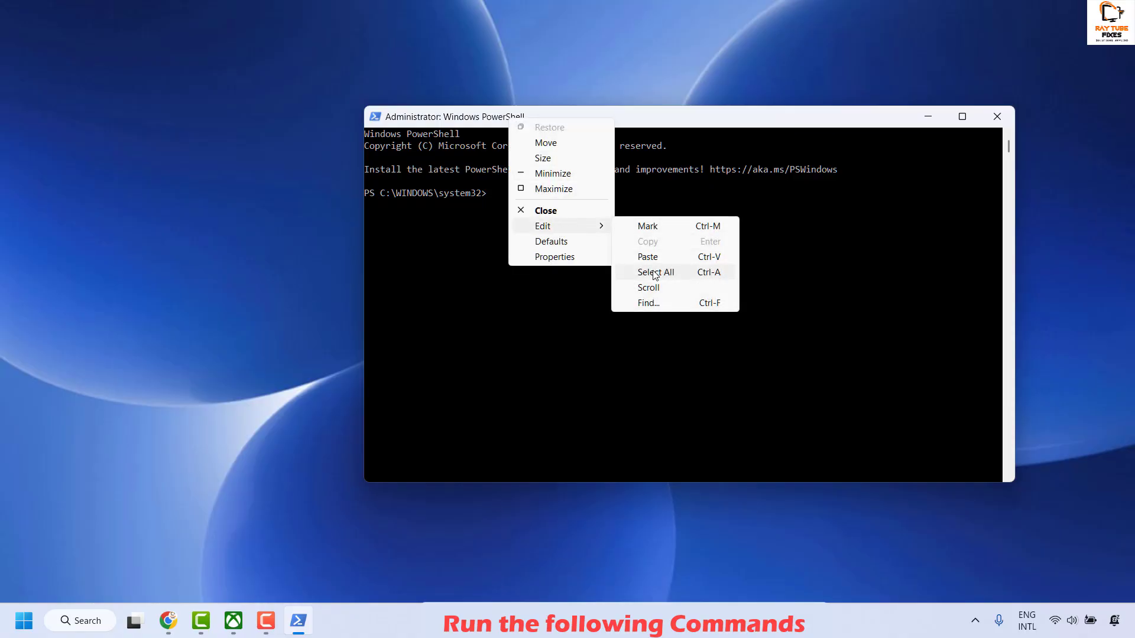
click(666, 258)
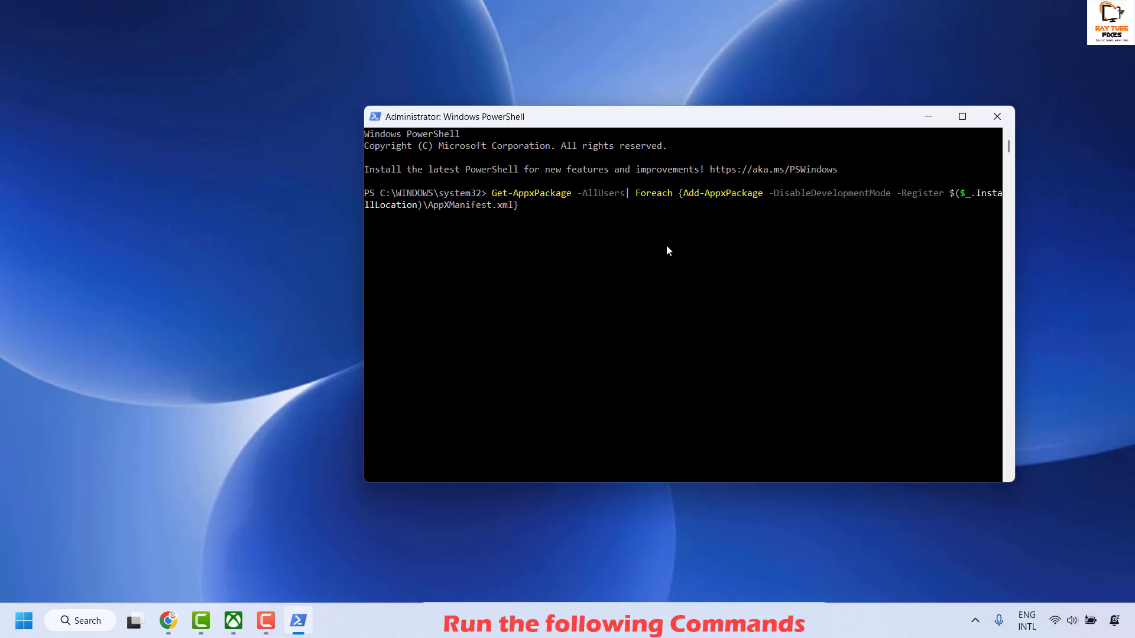
key(Return)
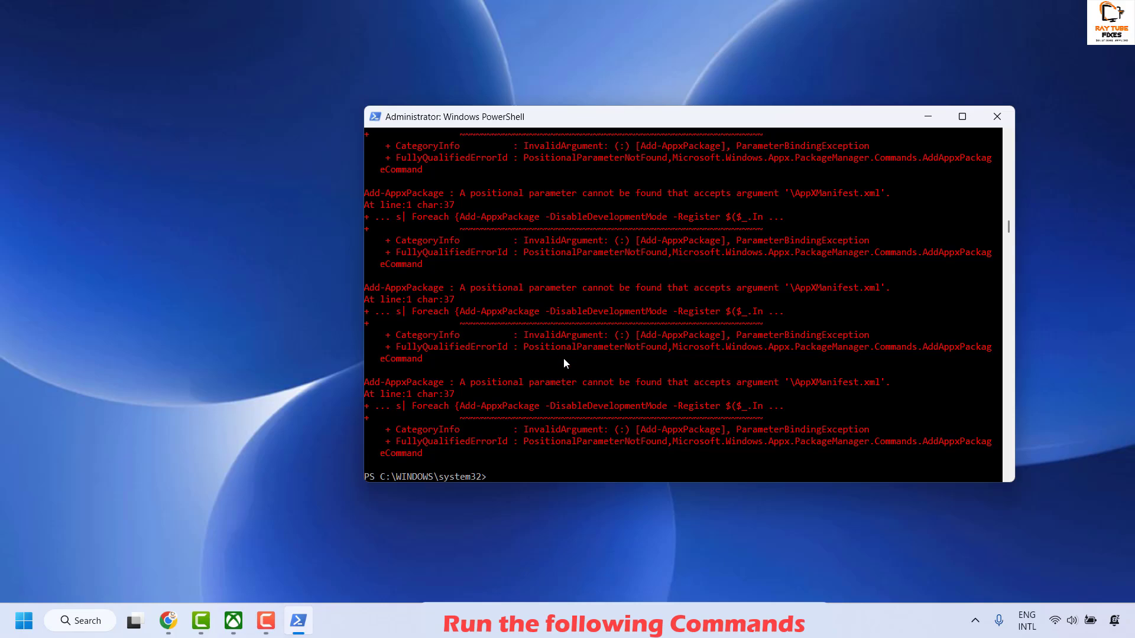
Look through the PowerShell command output and close the PowerShell window
scroll(563, 360, up, 1)
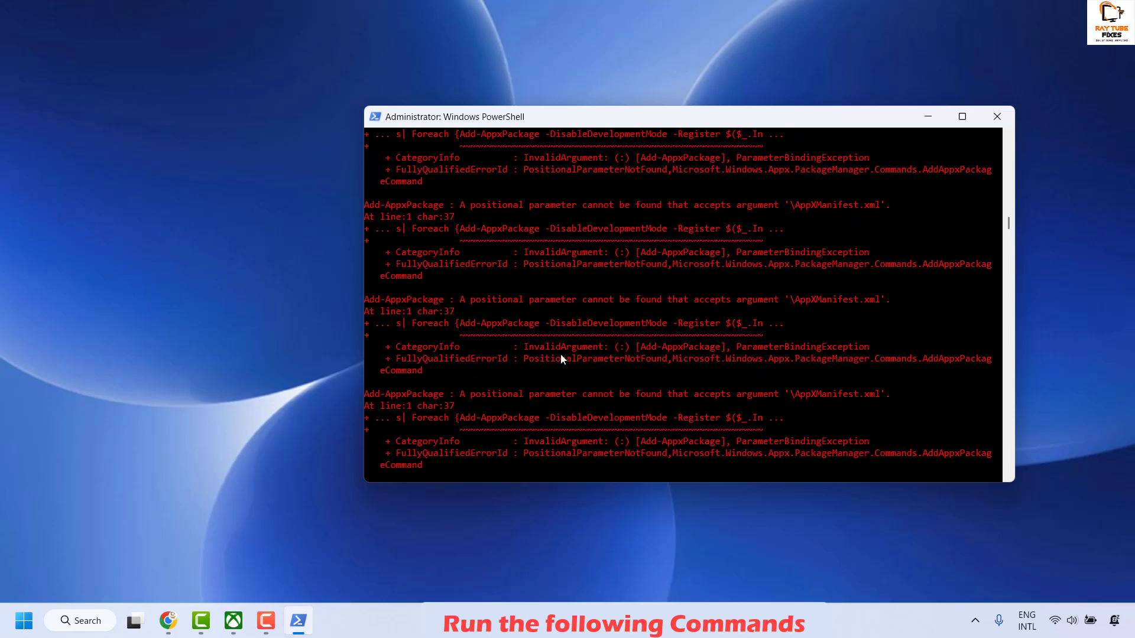
scroll(560, 353, up, 2)
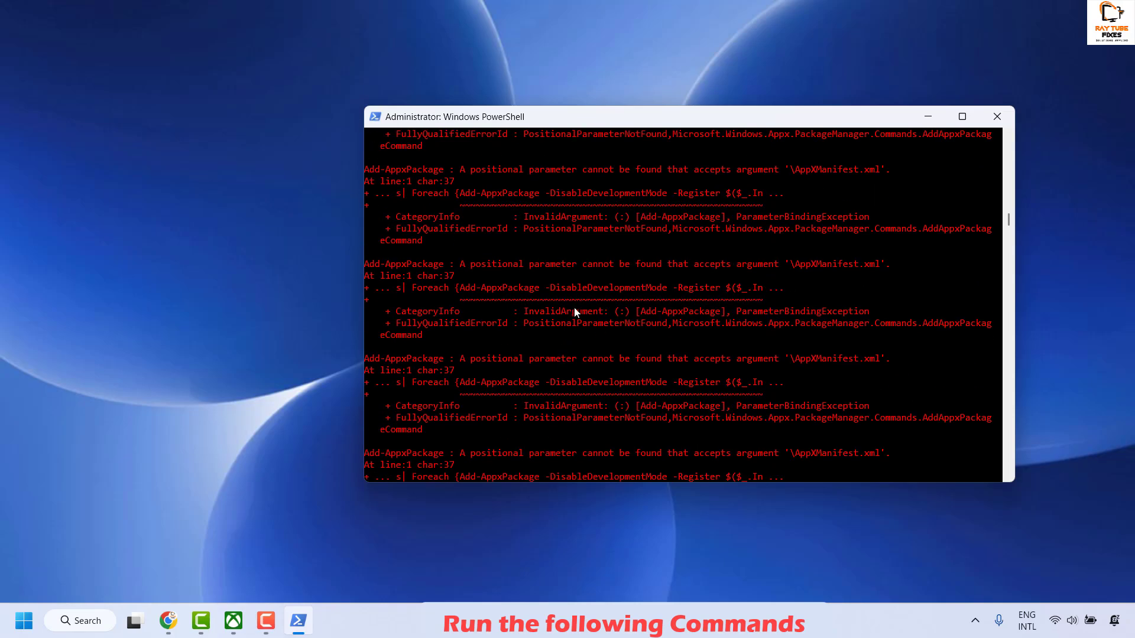
scroll(738, 384, up, 2)
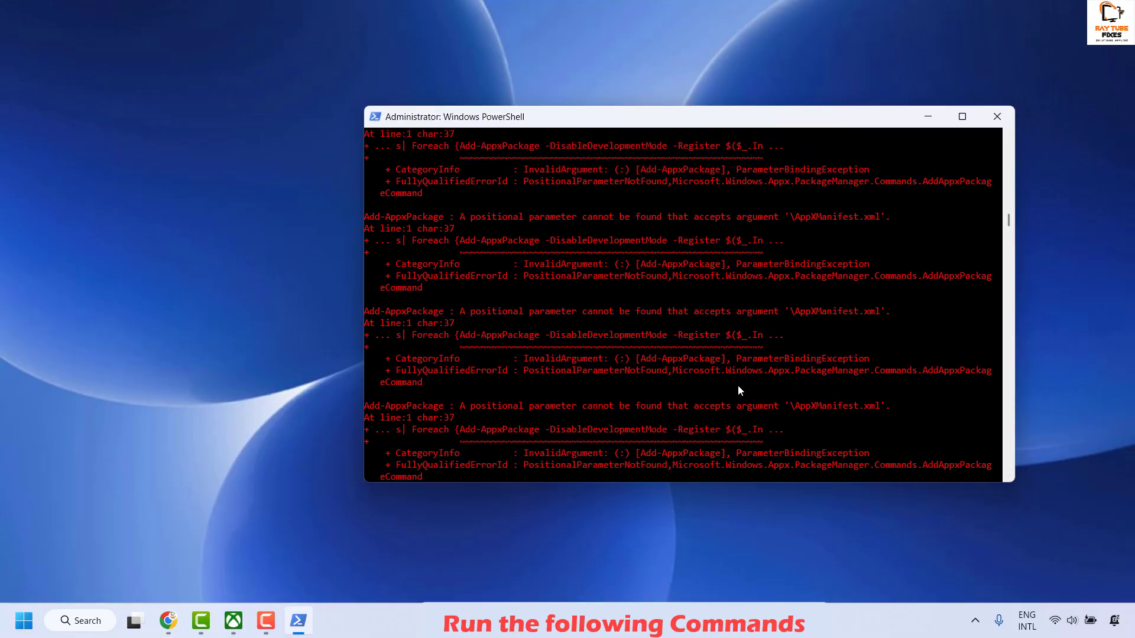
scroll(743, 386, down, 8)
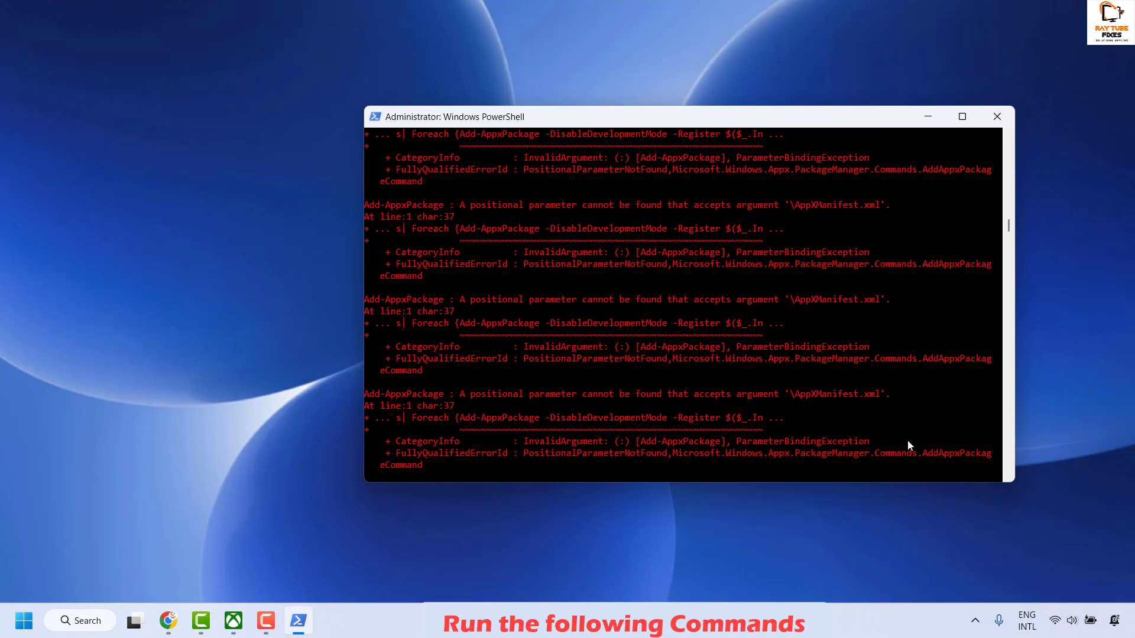
scroll(981, 266, up, 2)
click(999, 119)
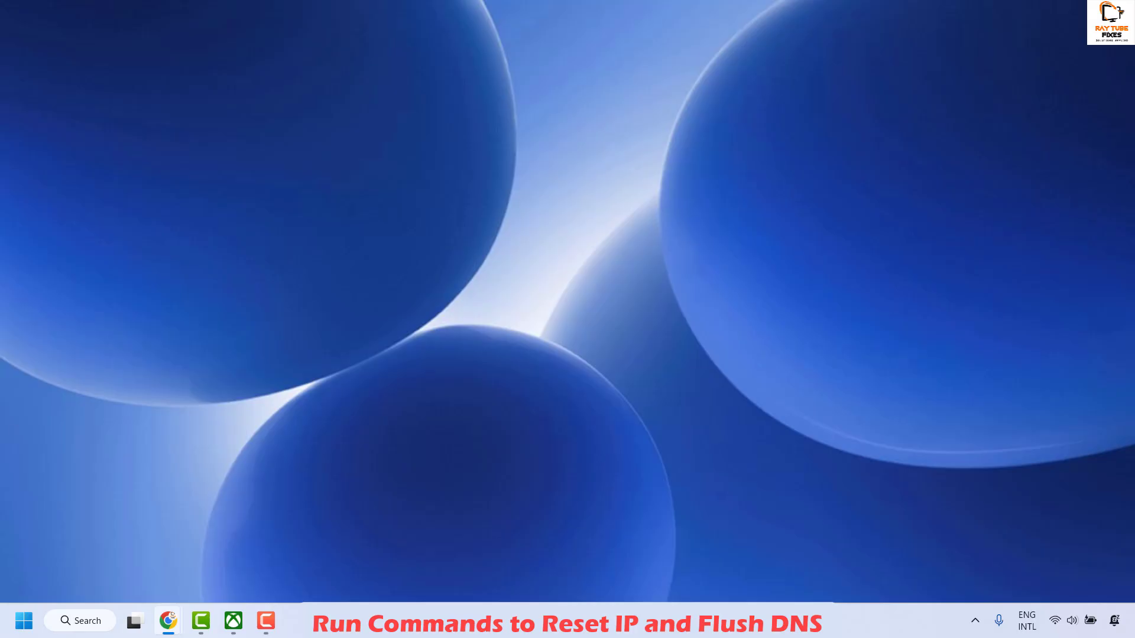
Search for Command Prompt and open it as administrator
click(85, 619)
text(cmd)
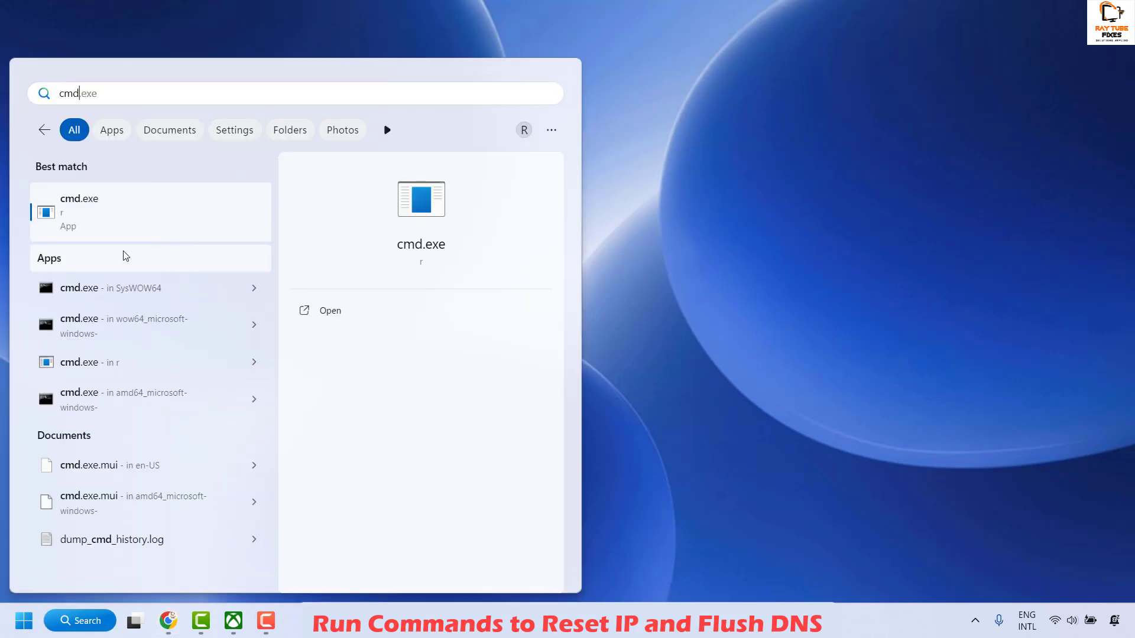
key(ctrl+a)
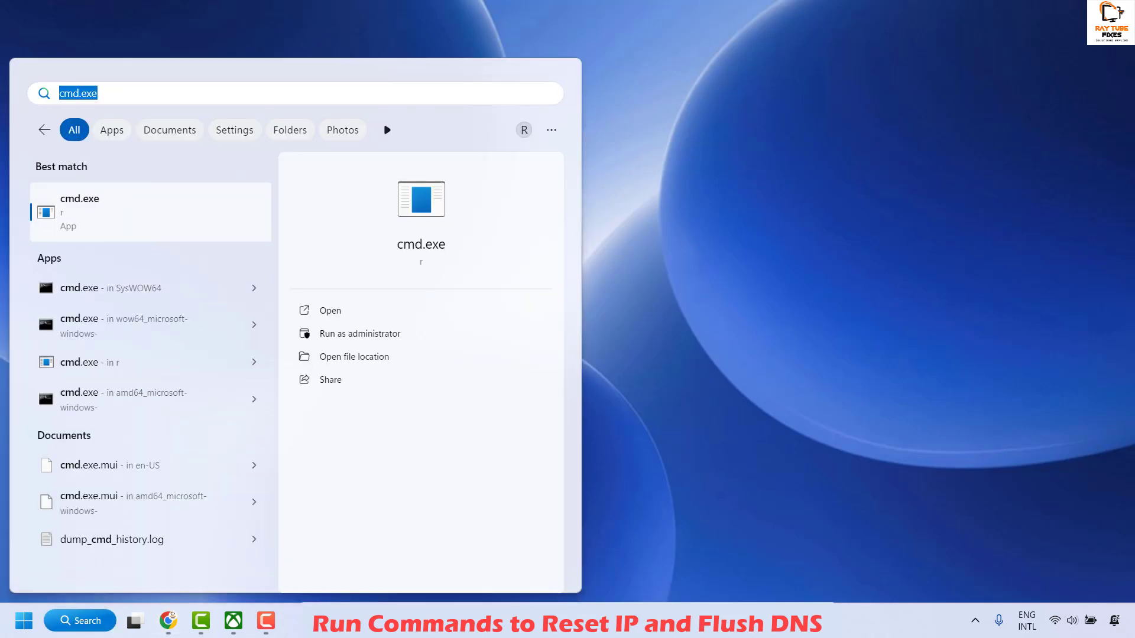
text(commans)
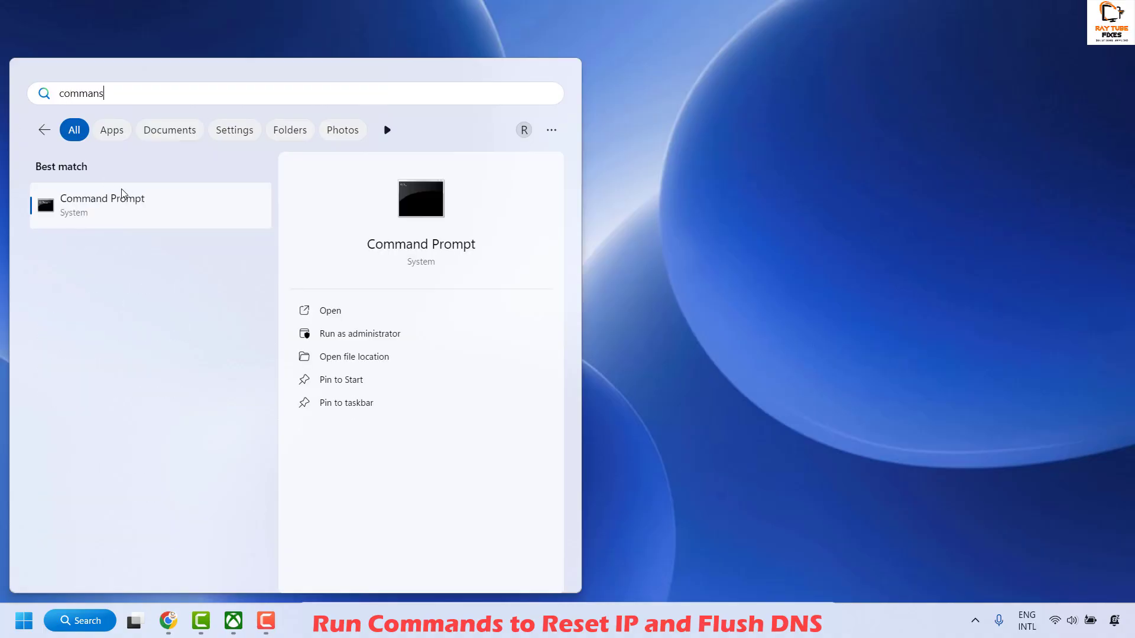
right_click(106, 194)
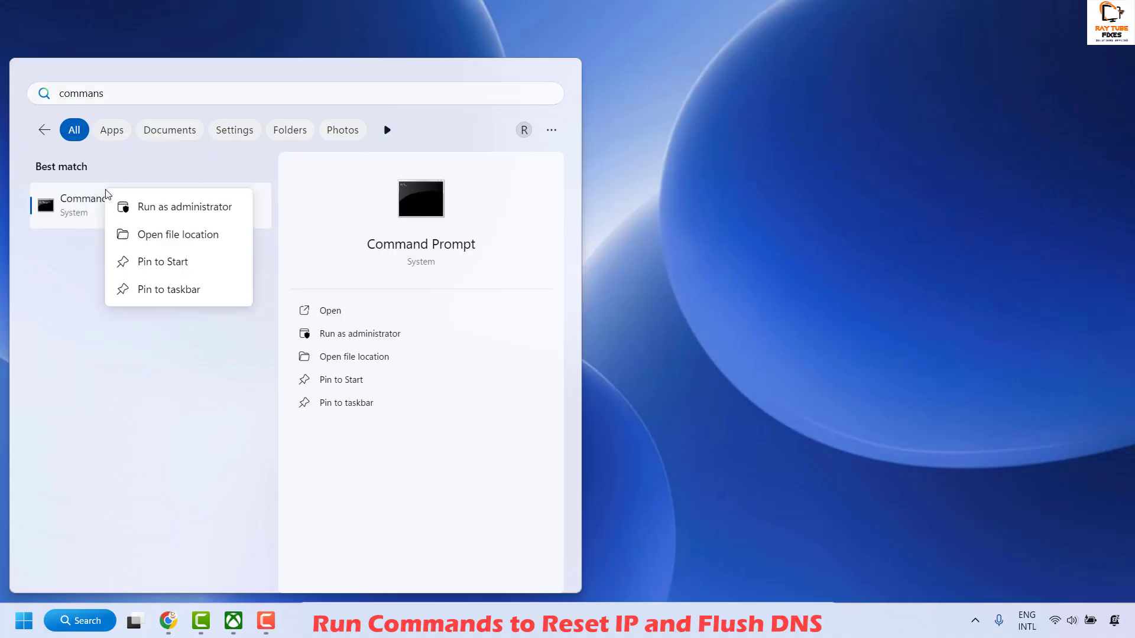
click(190, 207)
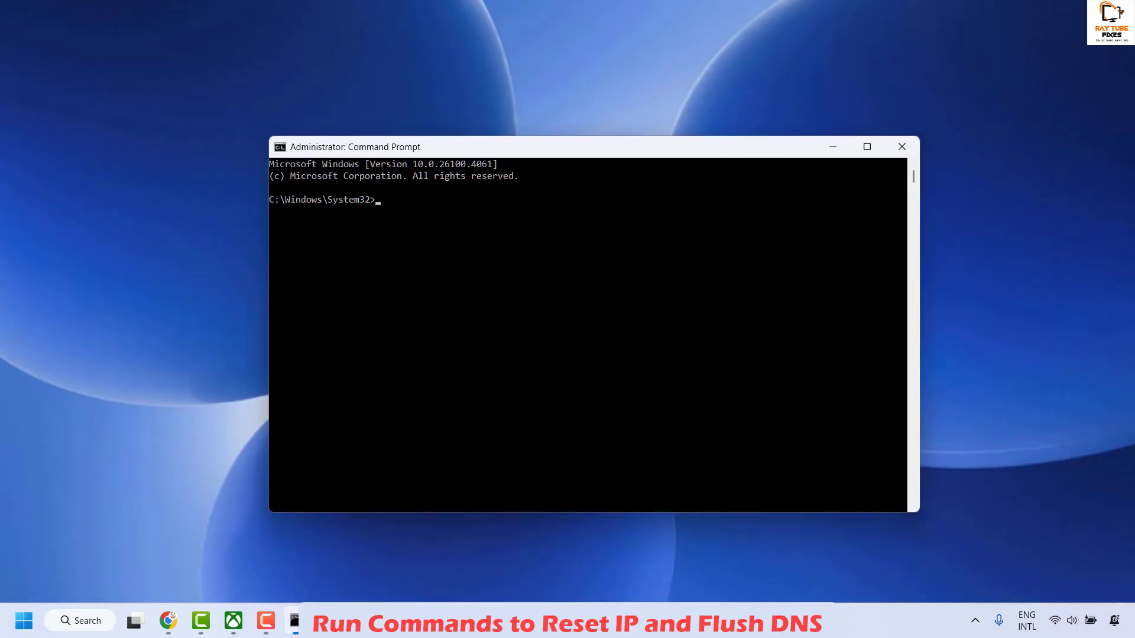
Flush the DNS cache by running ipconfig /flushdns in Command Prompt
key(alt+Tab)
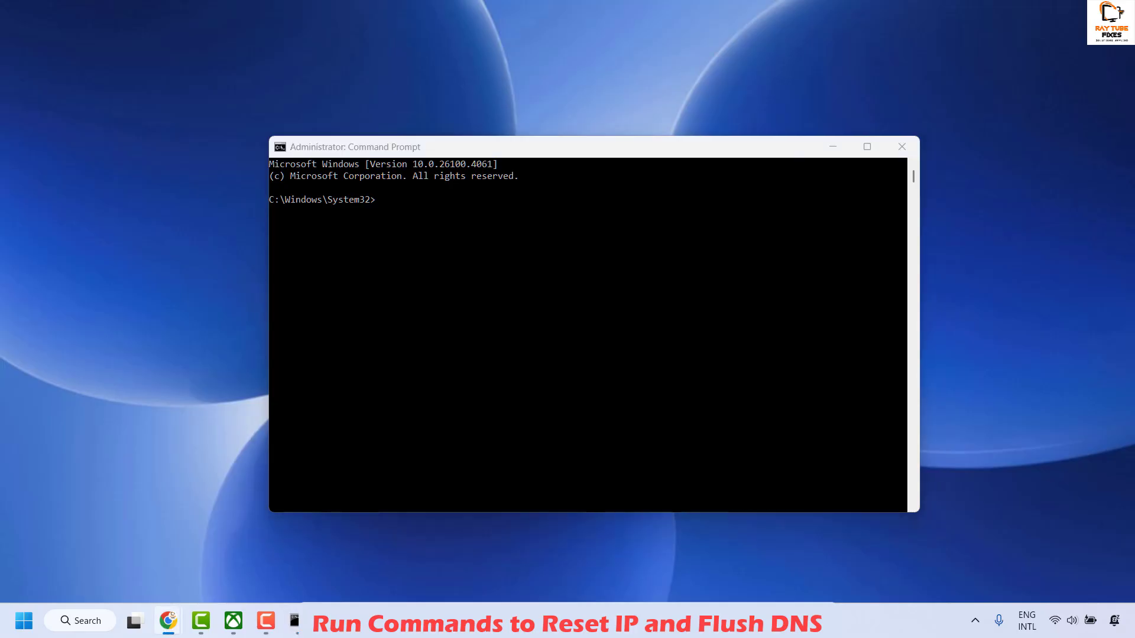
click(382, 203)
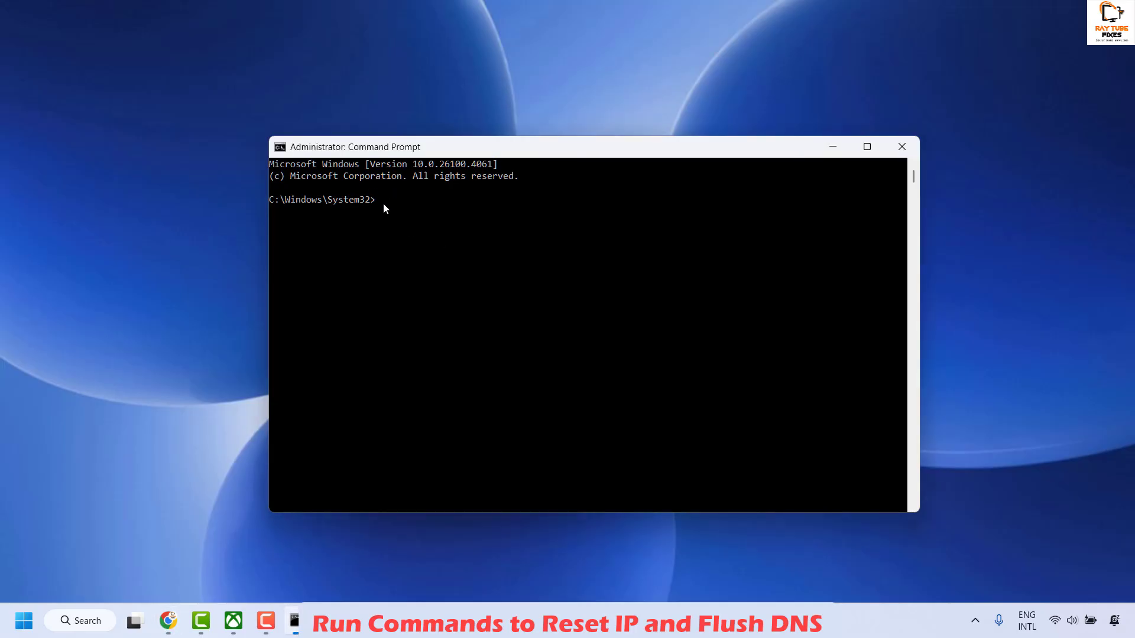
text(ipconfig /flushdns)
key(Return)
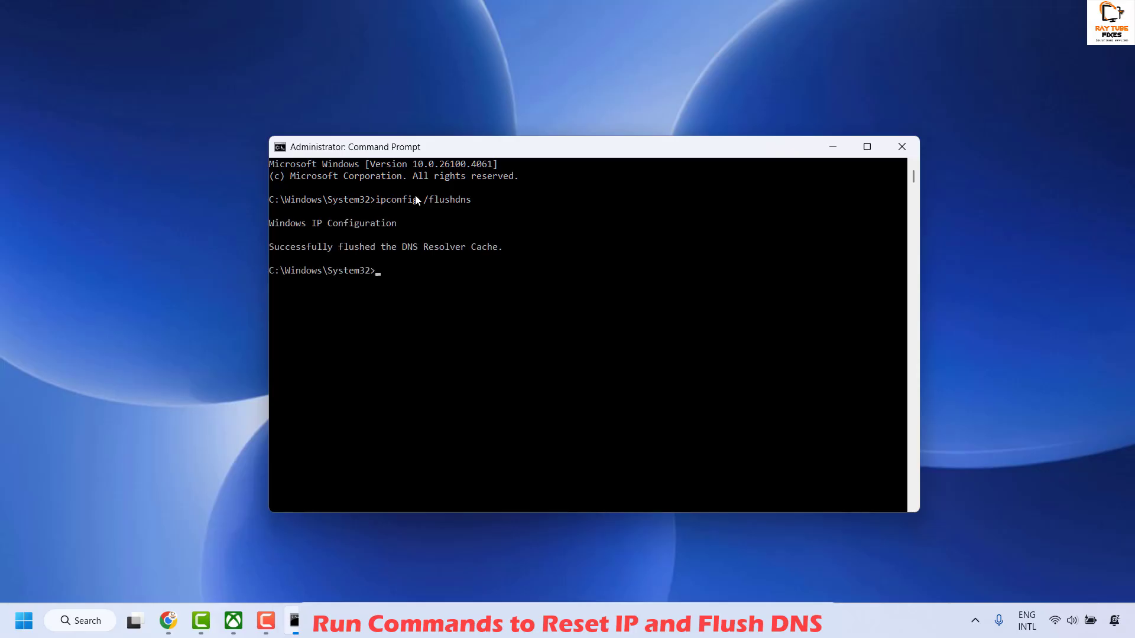
Release the current IP configuration by running ipconfig /release in Command Prompt
key(alt+Tab)
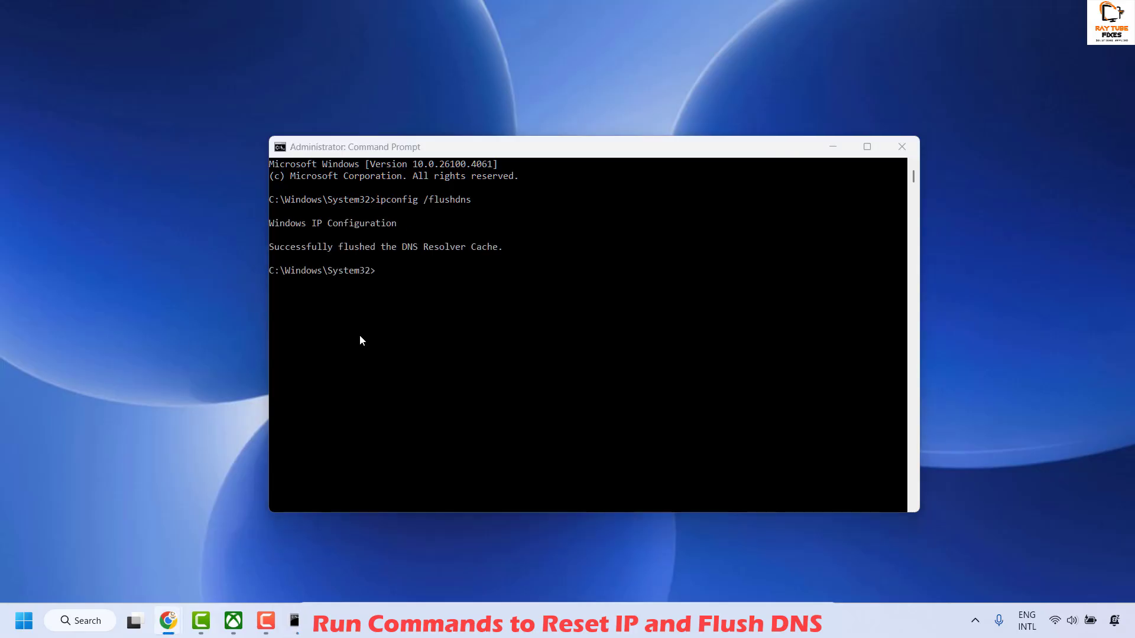
click(385, 269)
text(ipconfig /release)
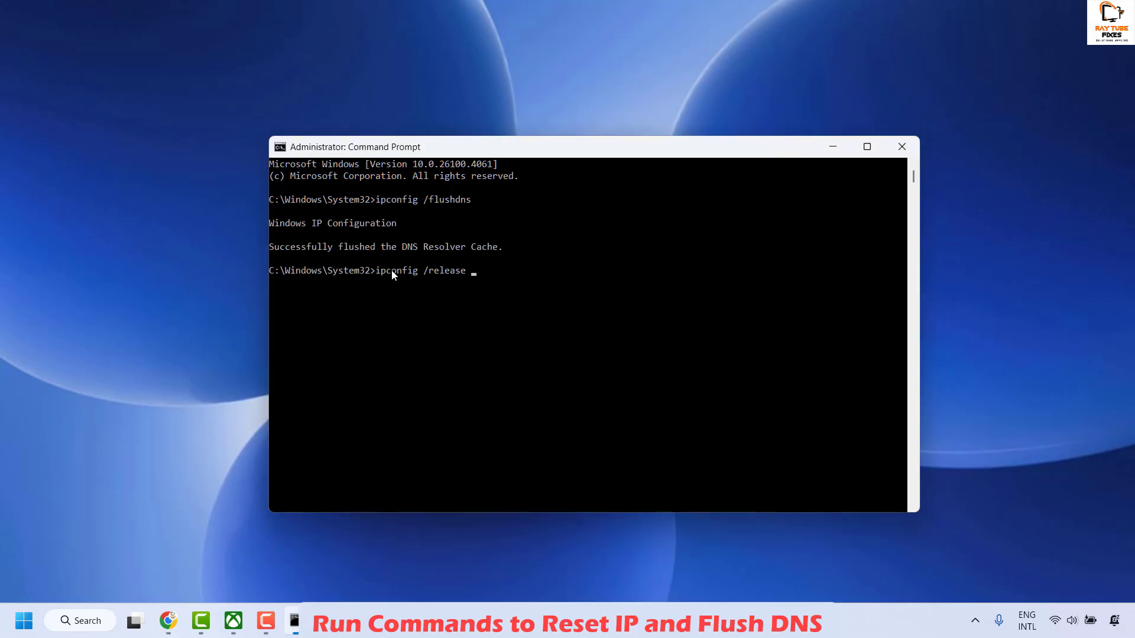
key(Return)
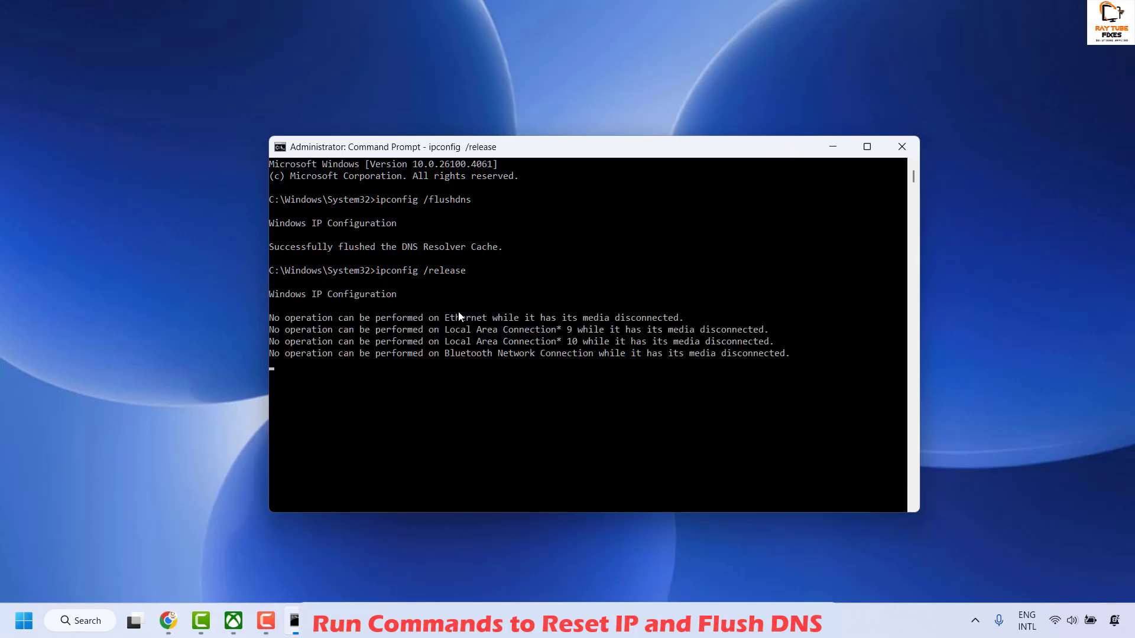
Renew the IP configuration by running ipconfig /renew and close the Command Prompt window
key(alt+Tab)
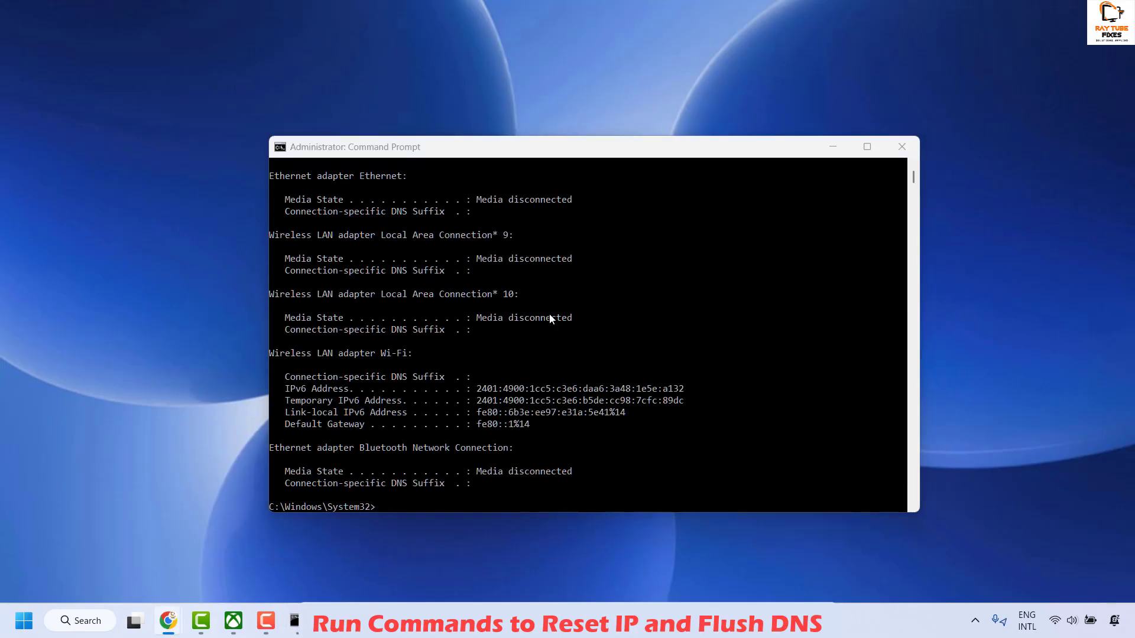
scroll(547, 446, down, 2)
click(381, 440)
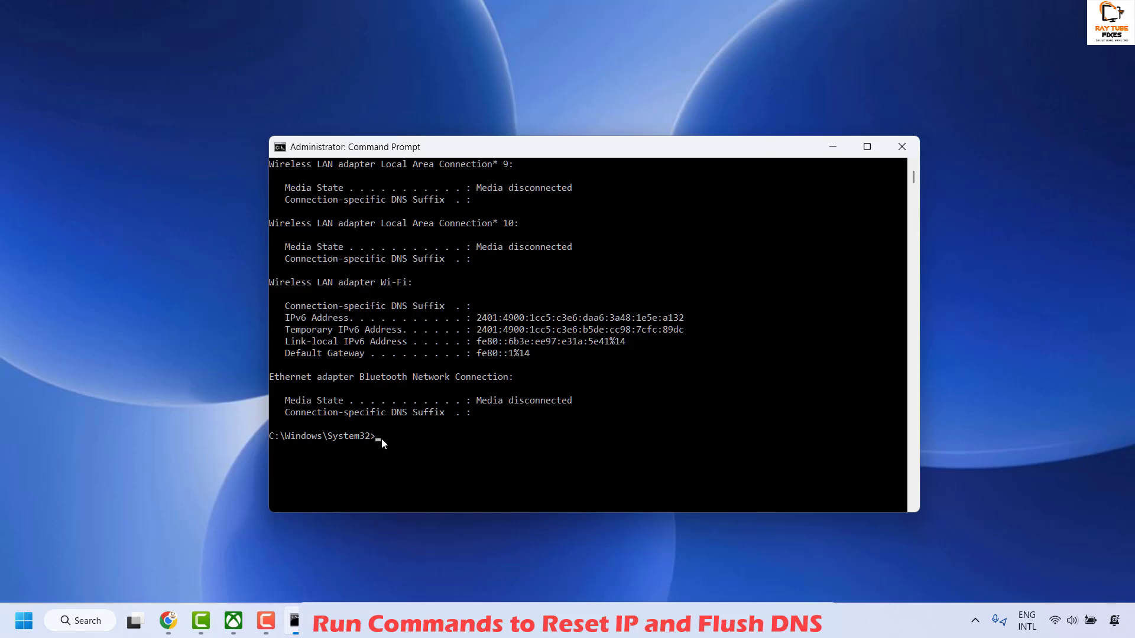
text(ipconfig /renew)
key(Return)
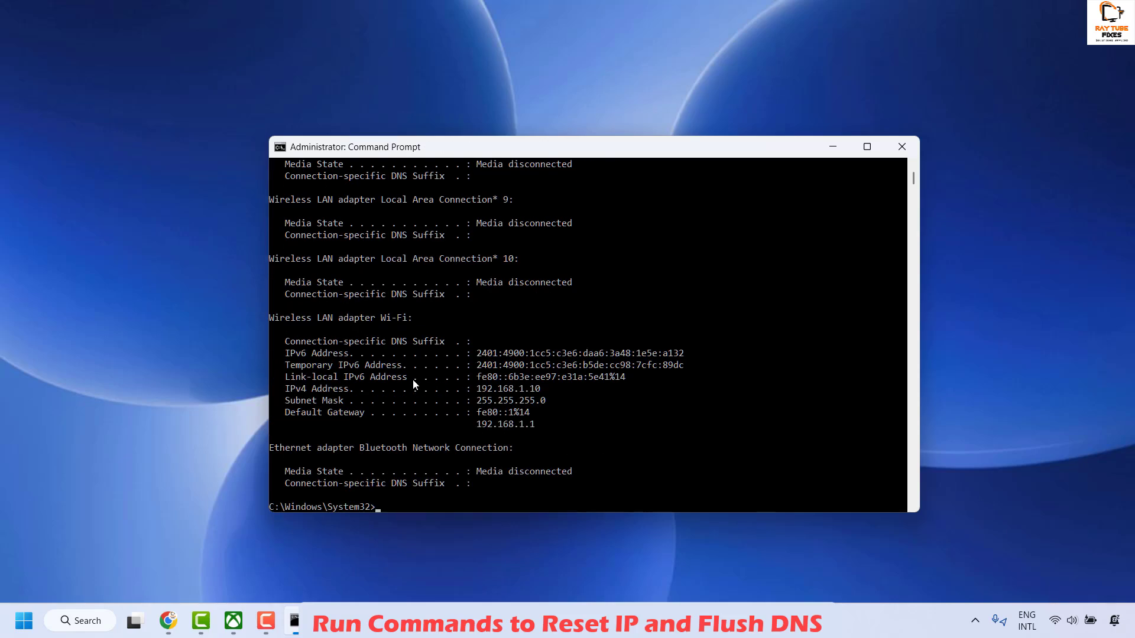
click(900, 147)
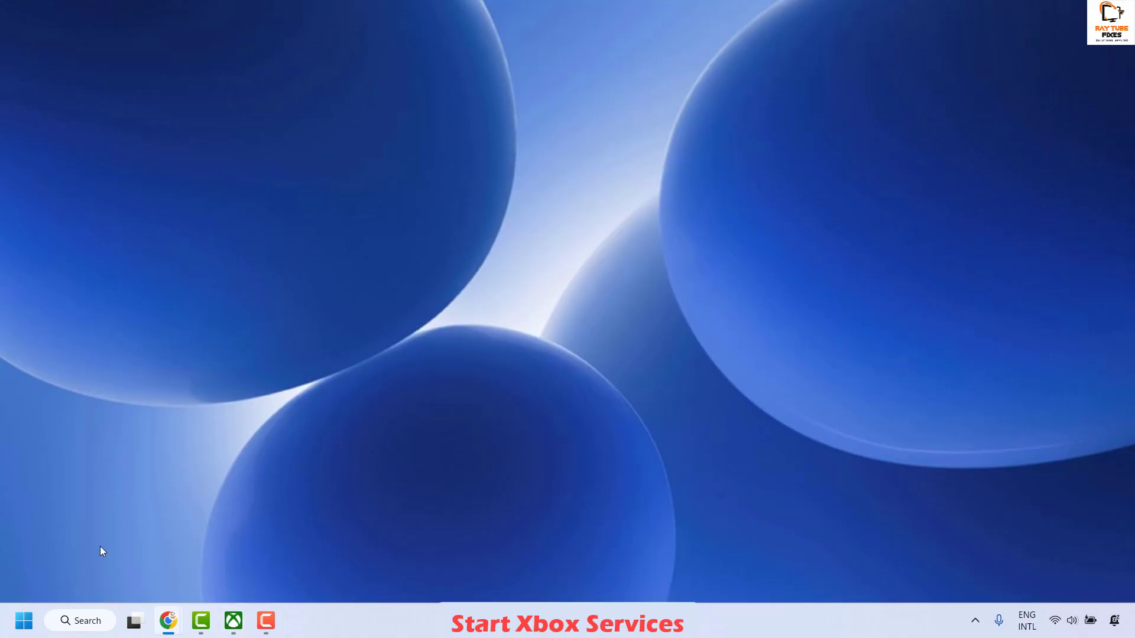
Open the Services console by running services.msc from the Run dialog
right_click(20, 625)
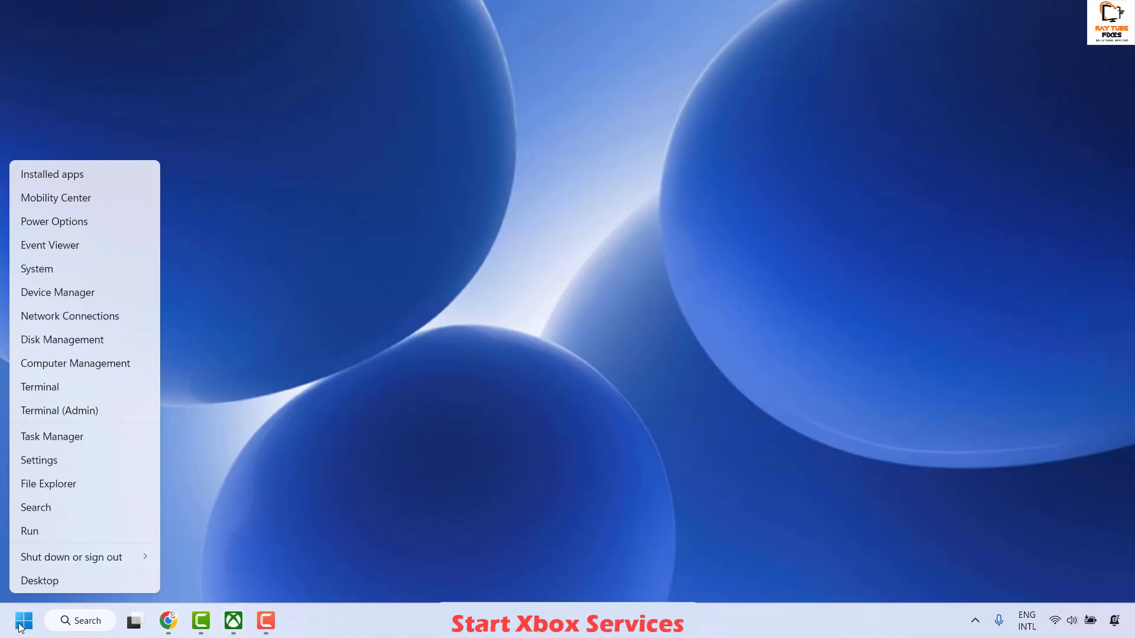
click(29, 531)
text(serv)
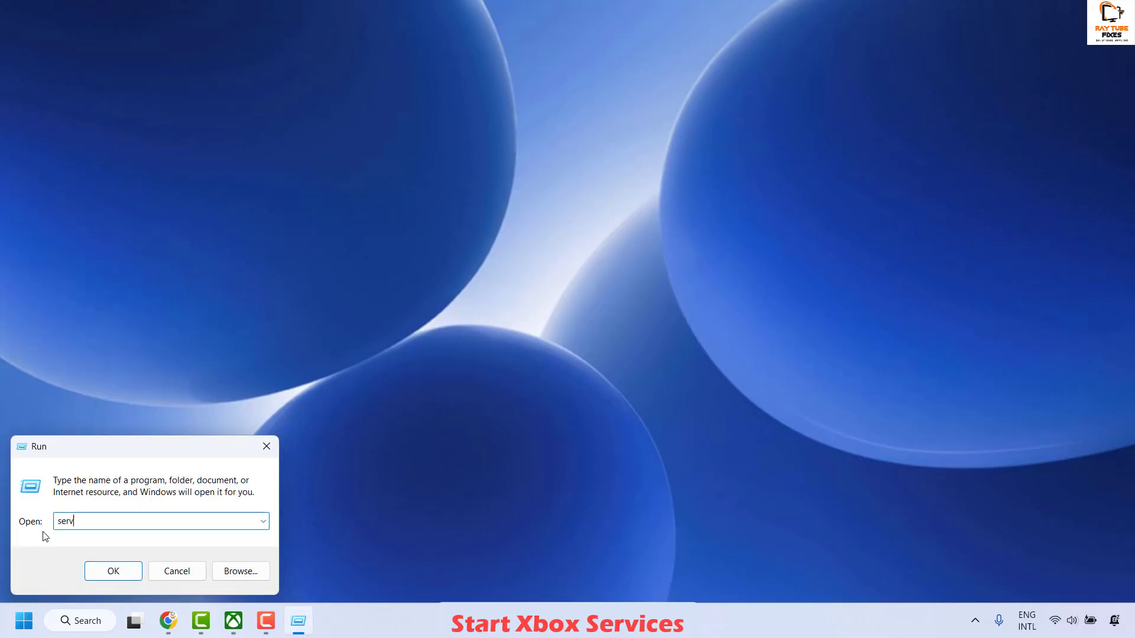
text(ices.msc)
key(Return)
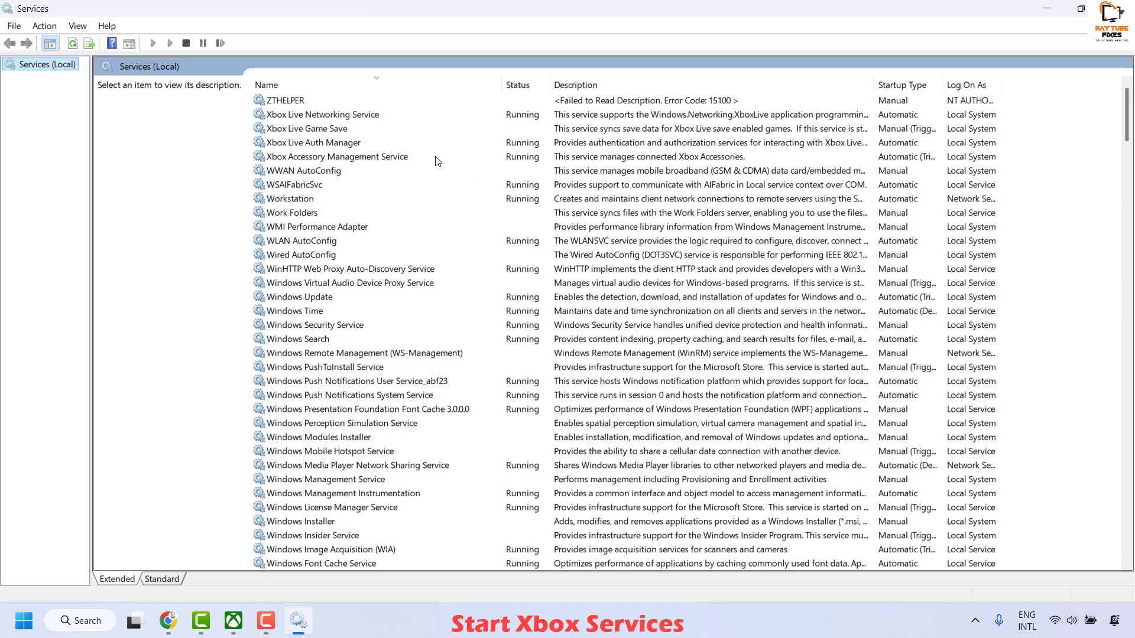
Check the startup type and running status in the IP Helper service's properties
click(286, 213)
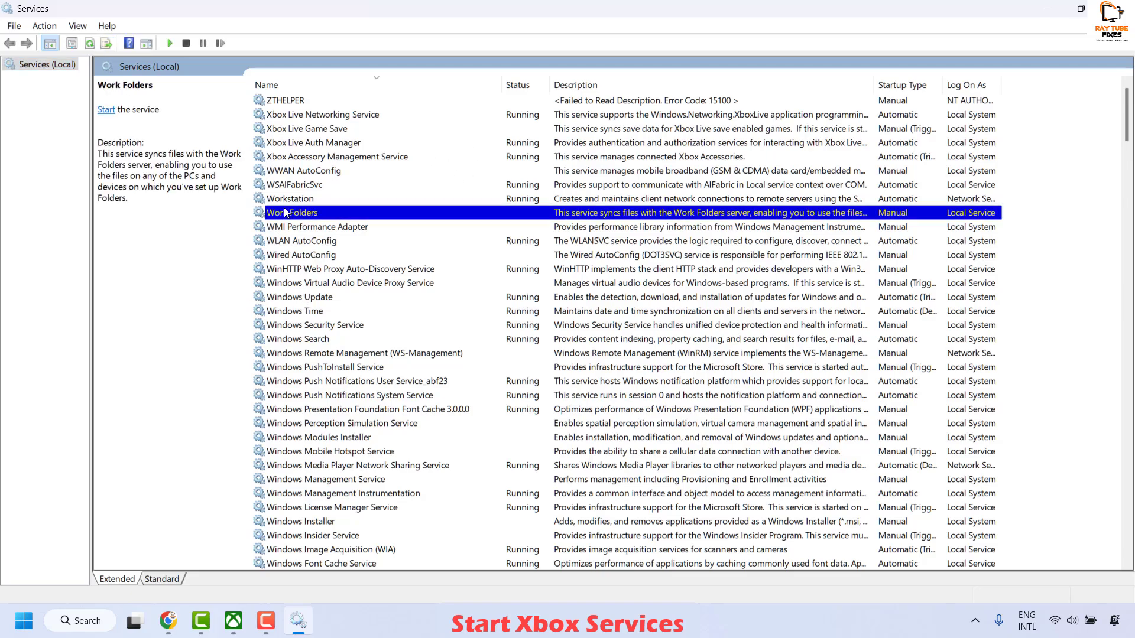
key(i)
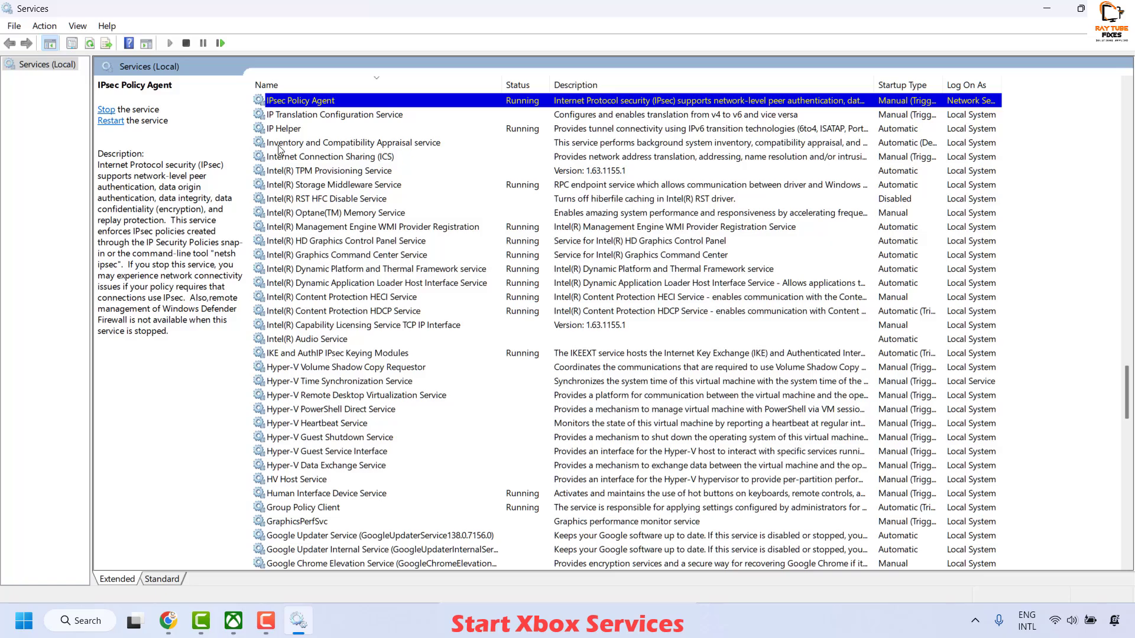
right_click(289, 128)
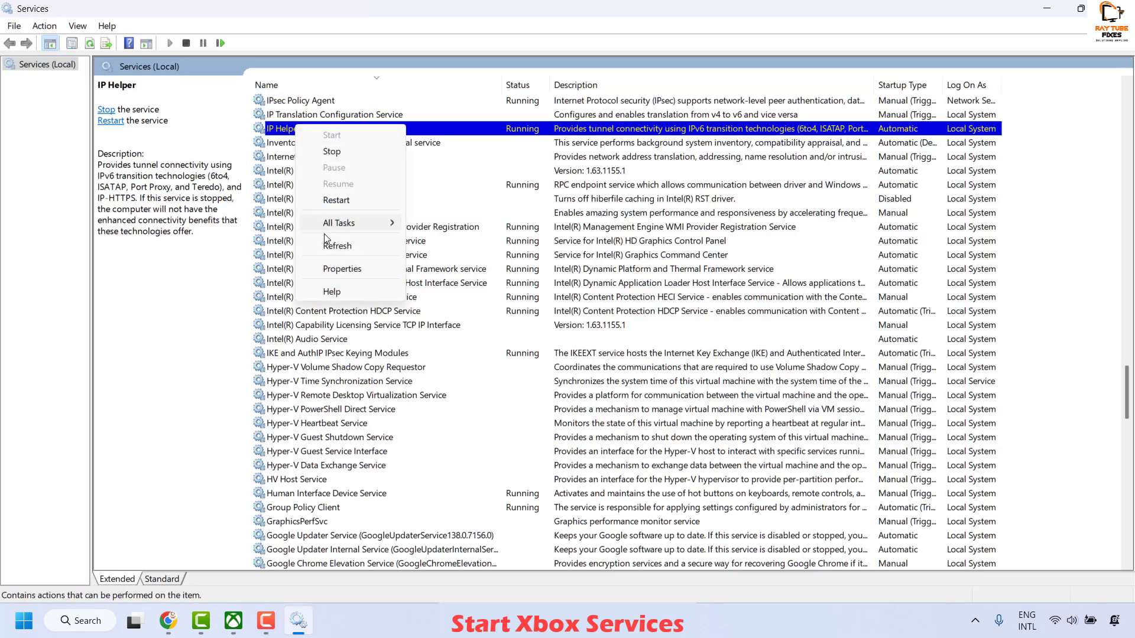
click(340, 269)
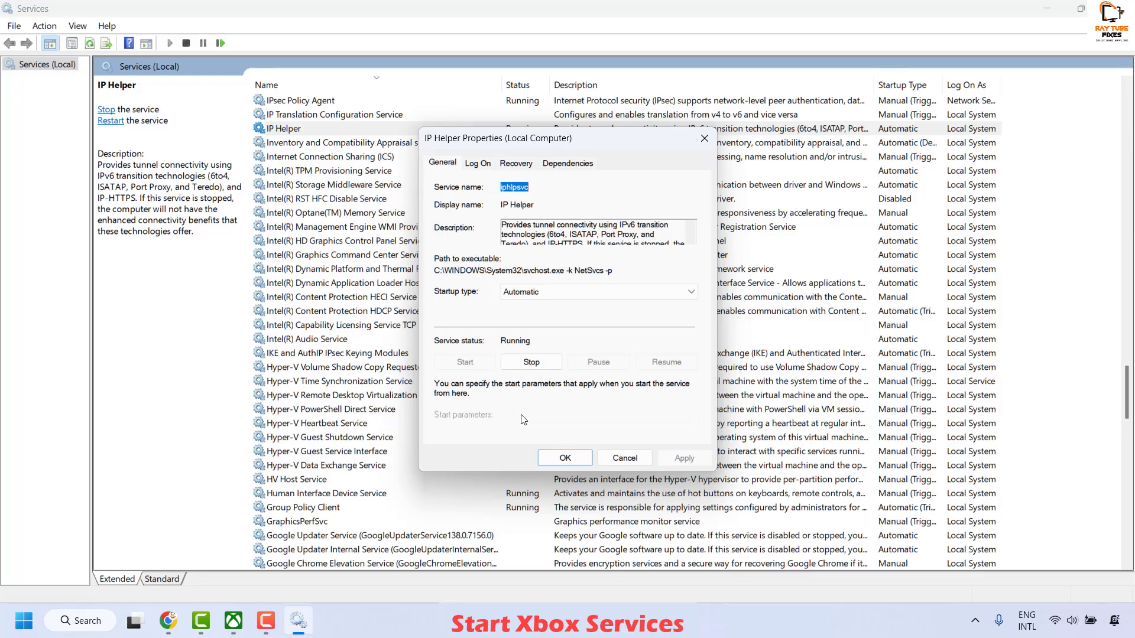
click(569, 457)
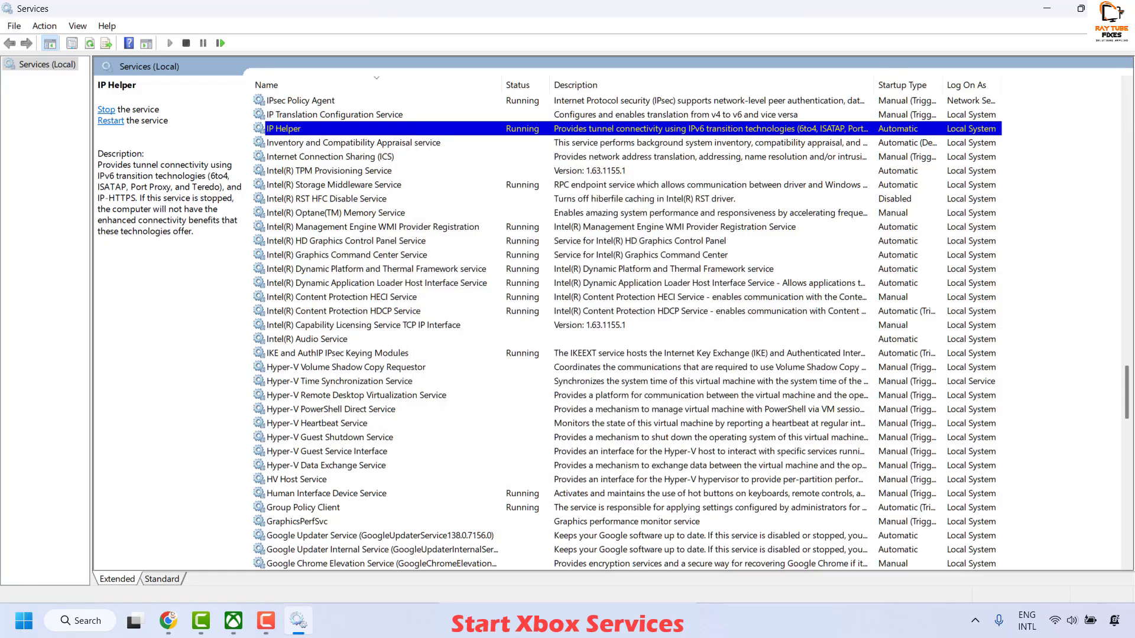
Stop and restart the Xbox Live Auth Manager service from its properties, keeping the Automatic startup type
click(311, 244)
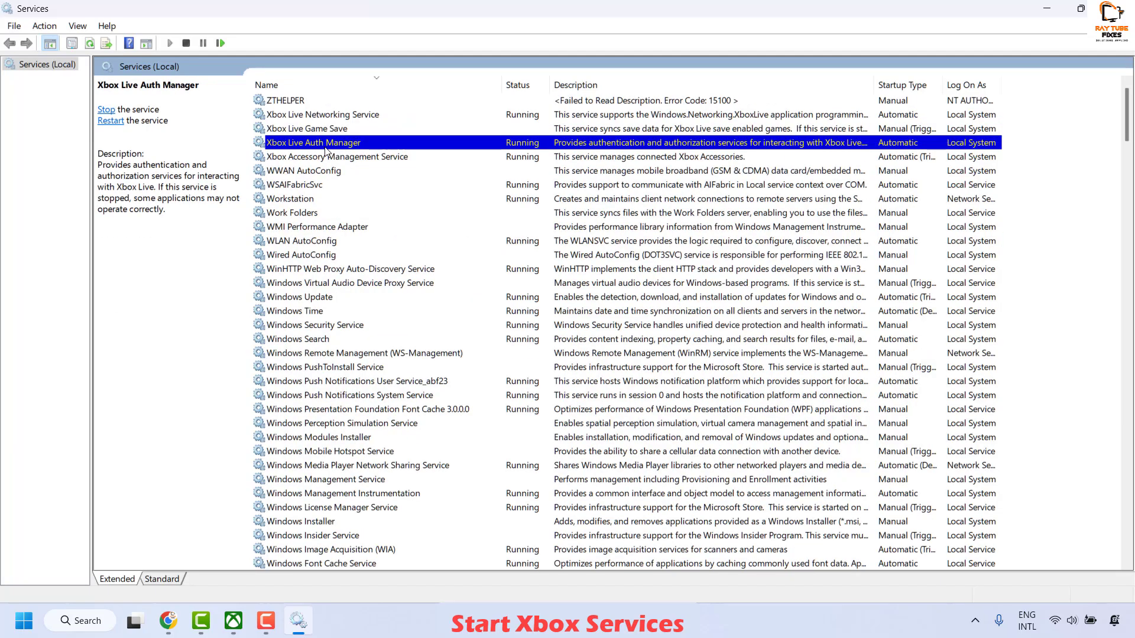
right_click(521, 147)
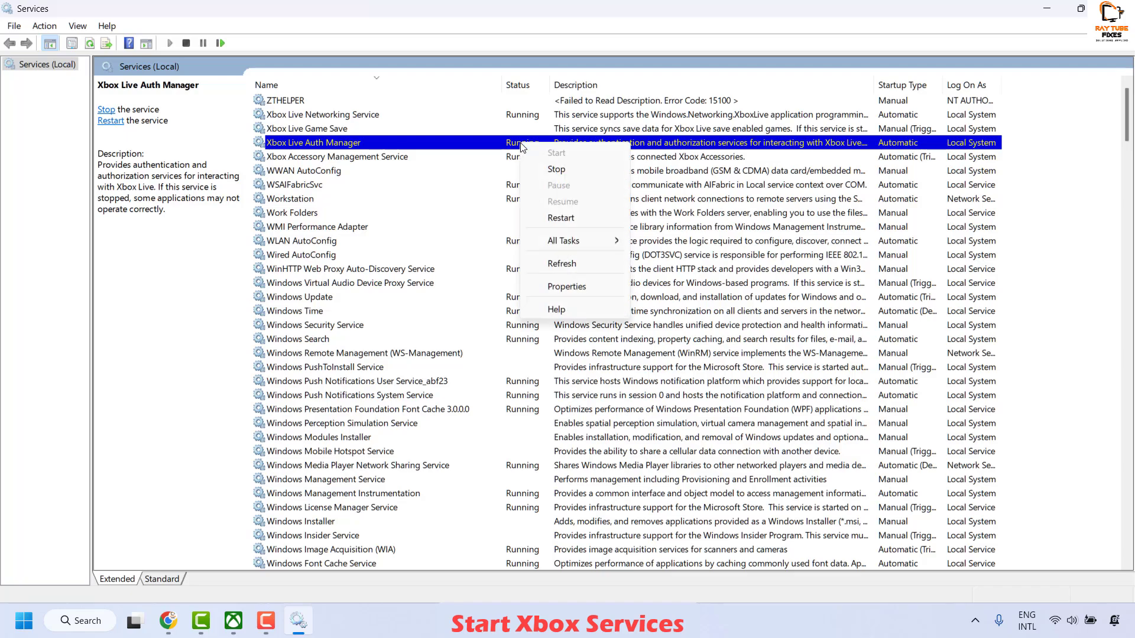
click(534, 289)
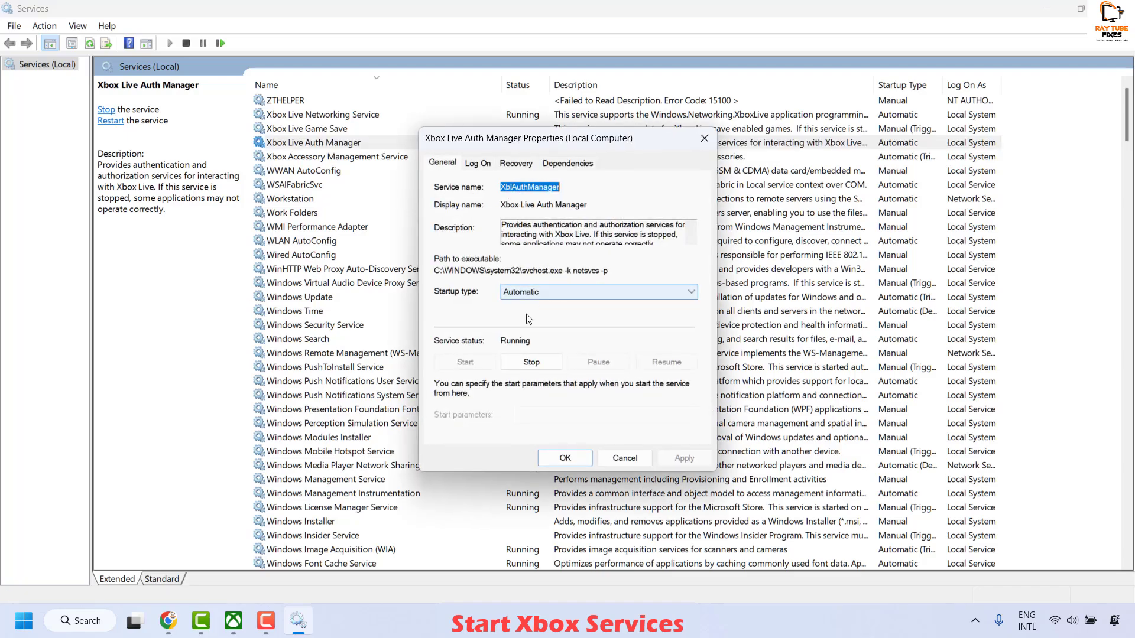
click(517, 364)
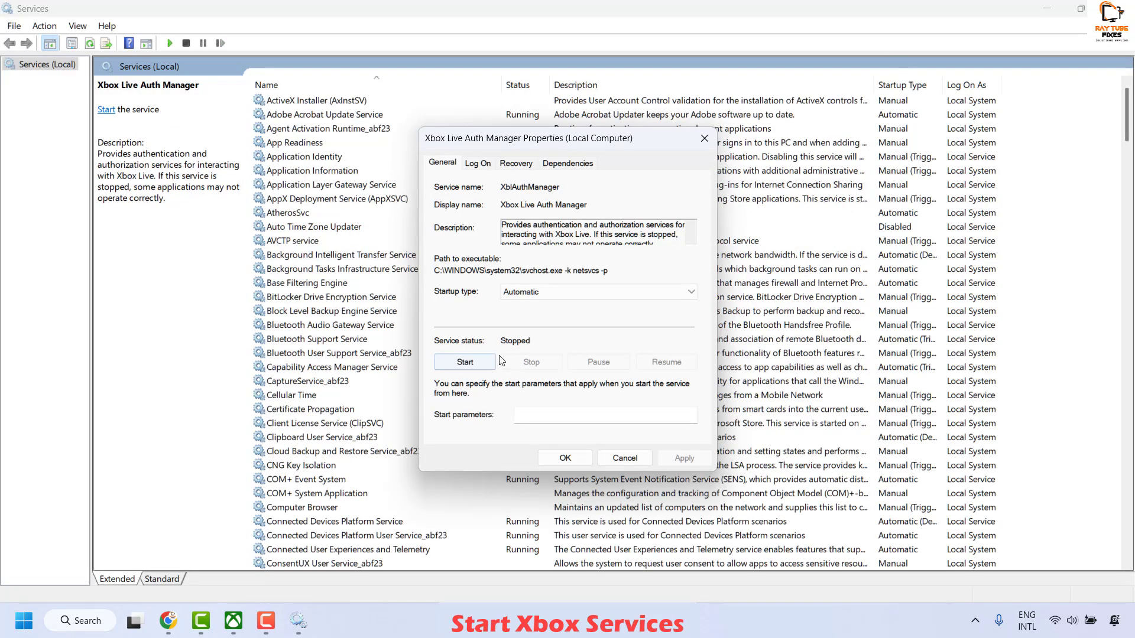
click(468, 363)
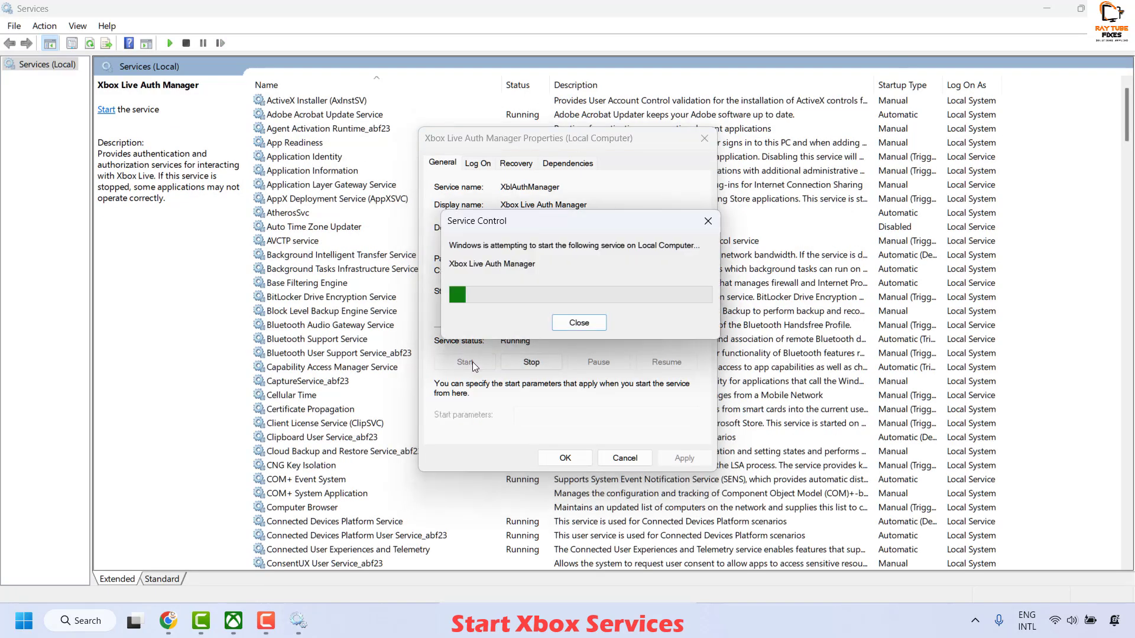
click(569, 456)
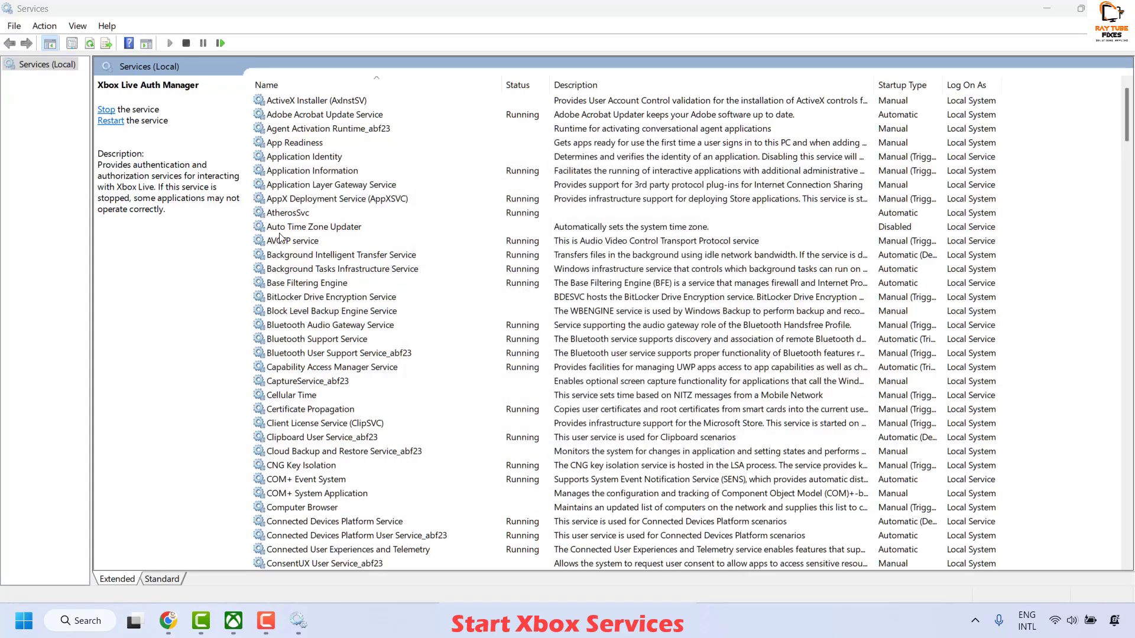
Find the Xbox Live Game Save service and start it from its properties
click(319, 204)
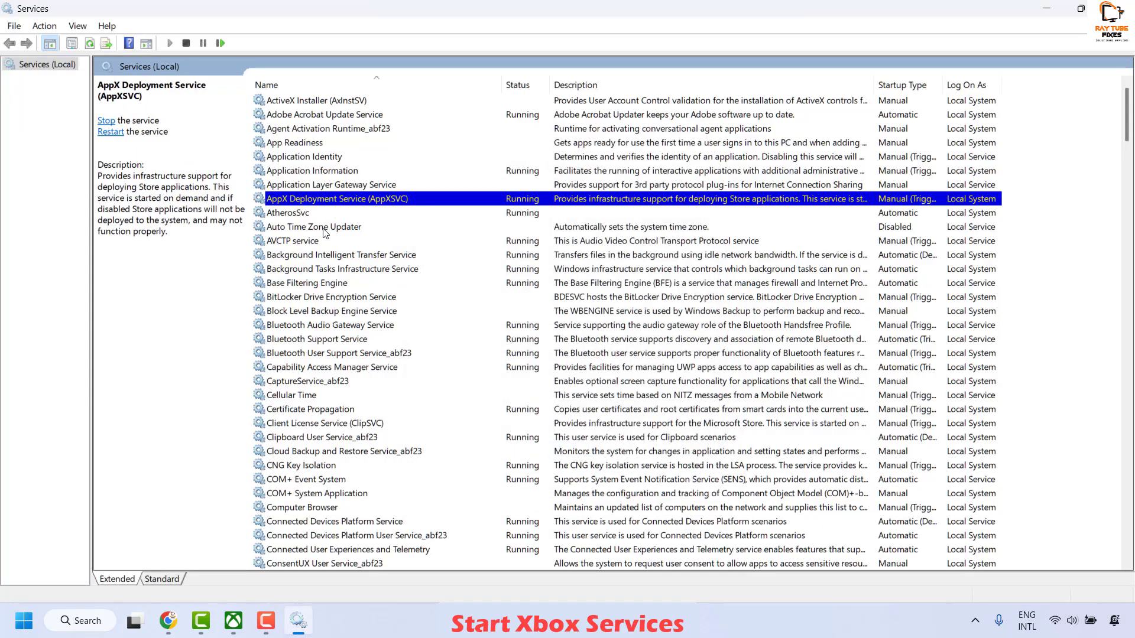
key(l)
key(l)
scroll(371, 311, up, 2)
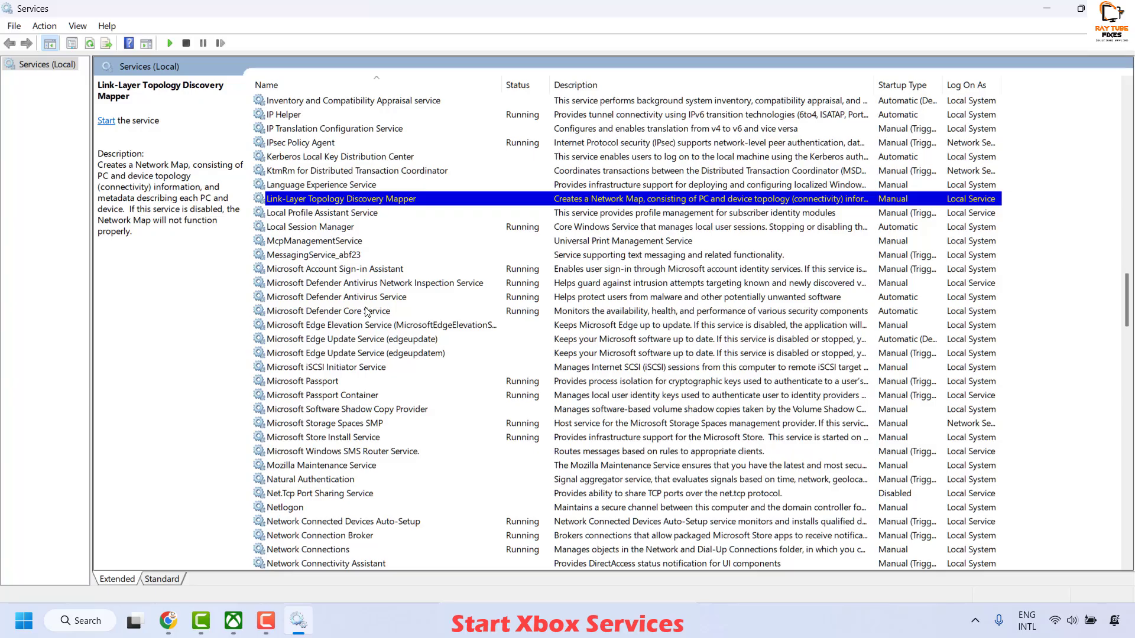
click(367, 311)
key(x)
click(396, 536)
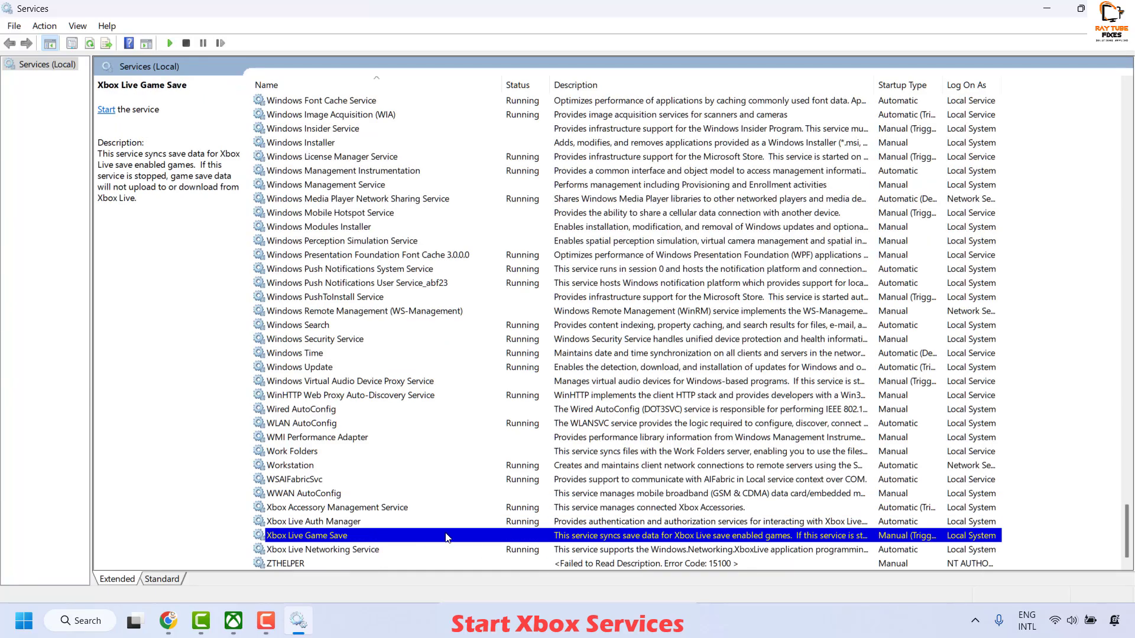
right_click(346, 535)
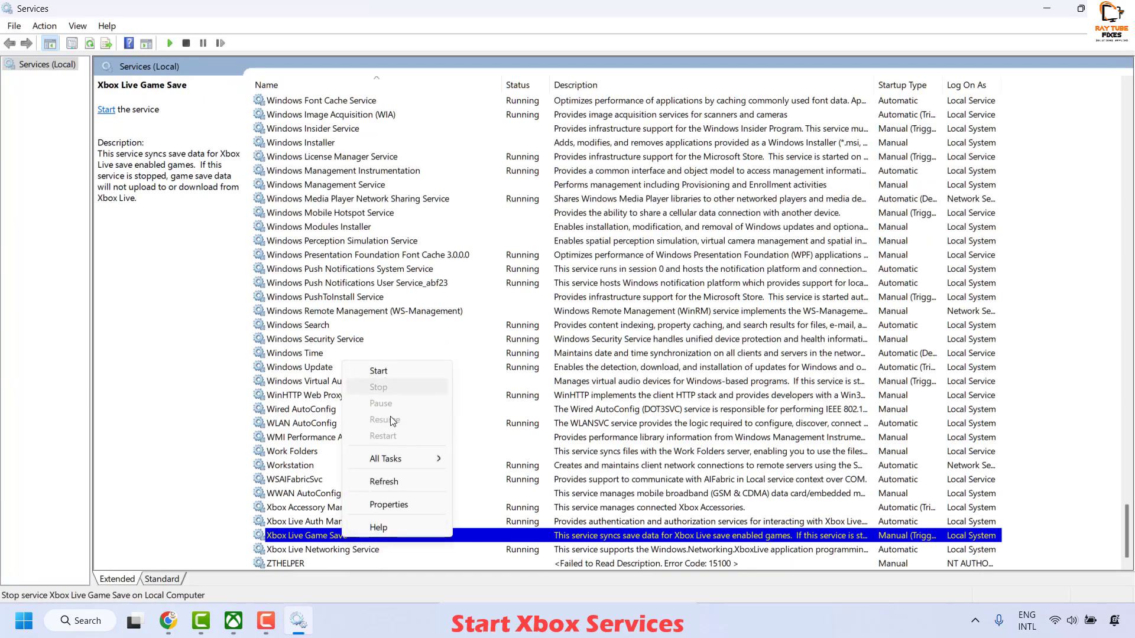
click(408, 507)
click(476, 358)
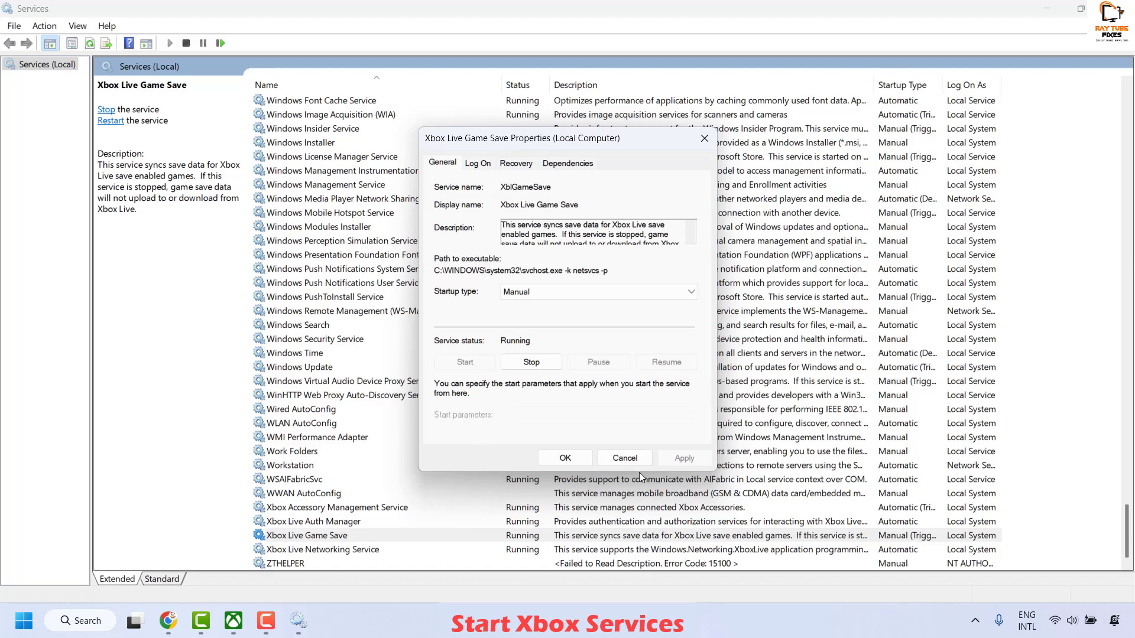
Set the Xbox Live Game Save service's startup type to Automatic and apply the change
click(591, 292)
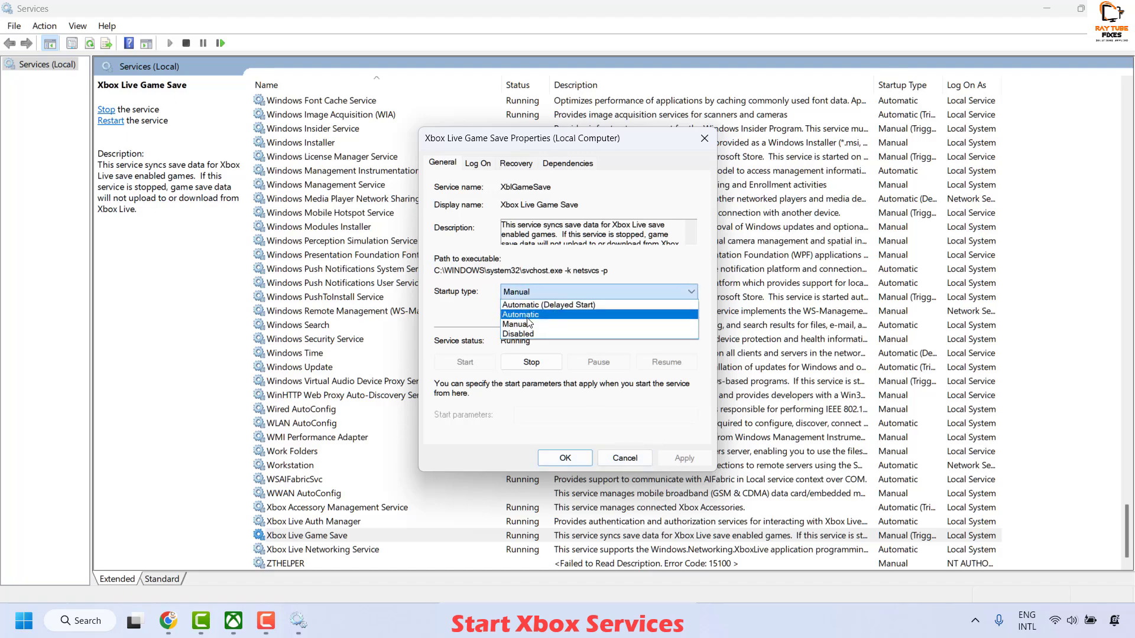
click(532, 314)
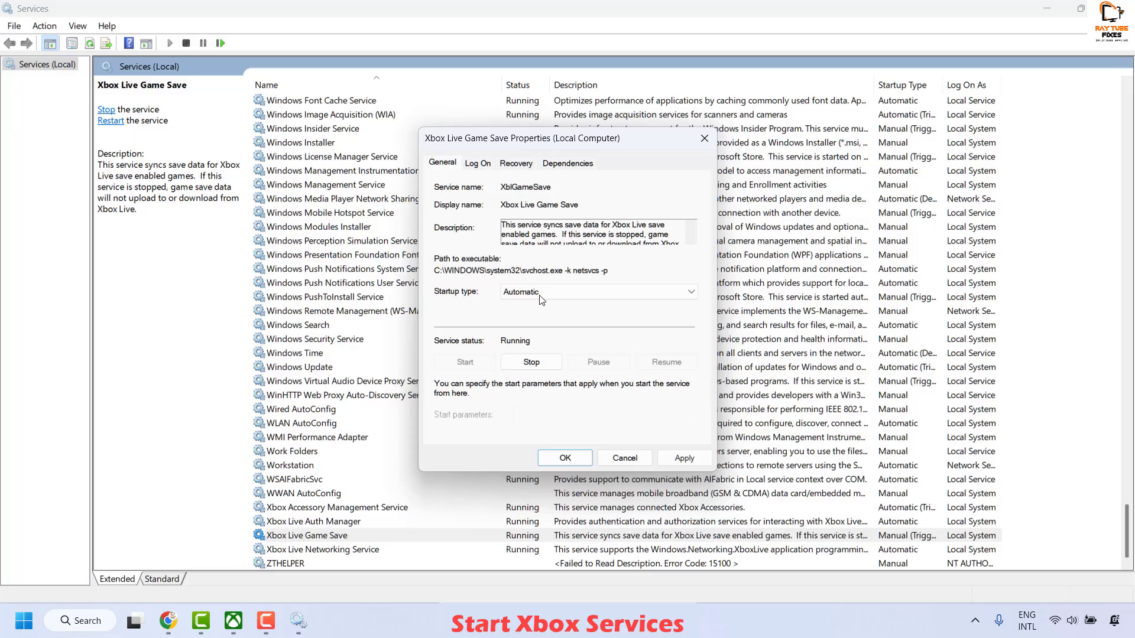
click(565, 459)
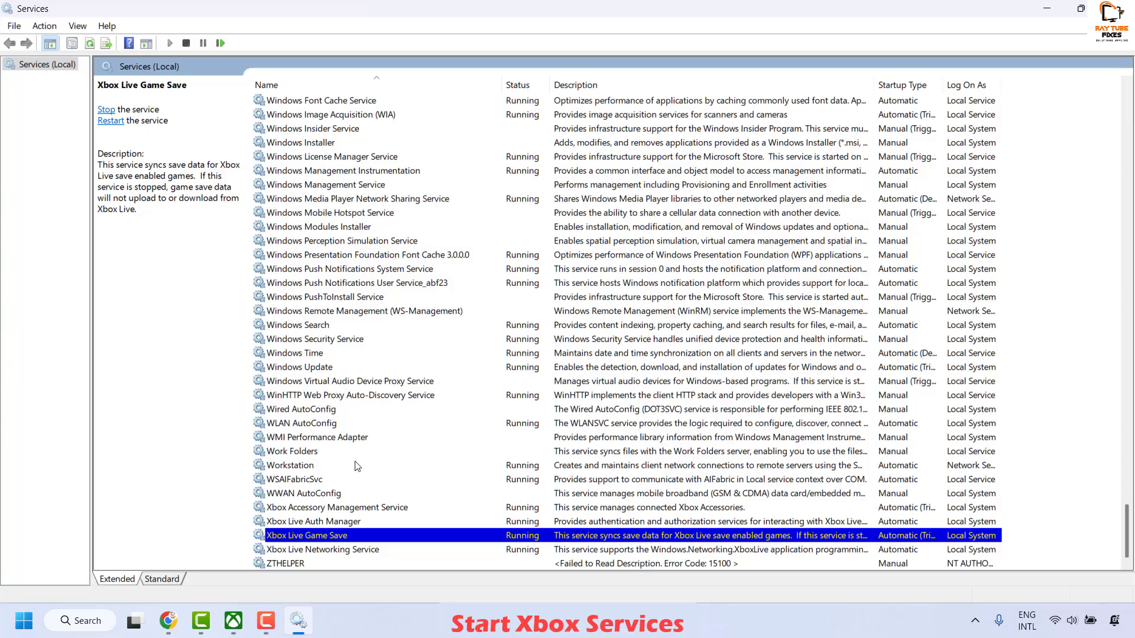
Check the status of the Xbox Live Networking Service, Gaming Services and Windows Update services
click(508, 552)
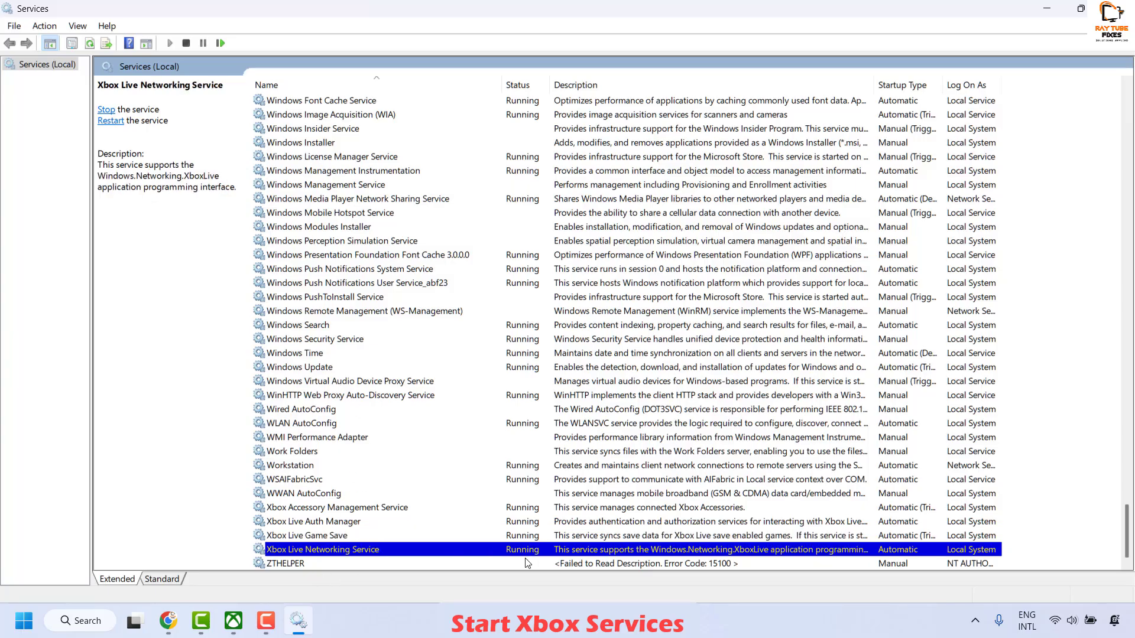
click(430, 471)
key(g)
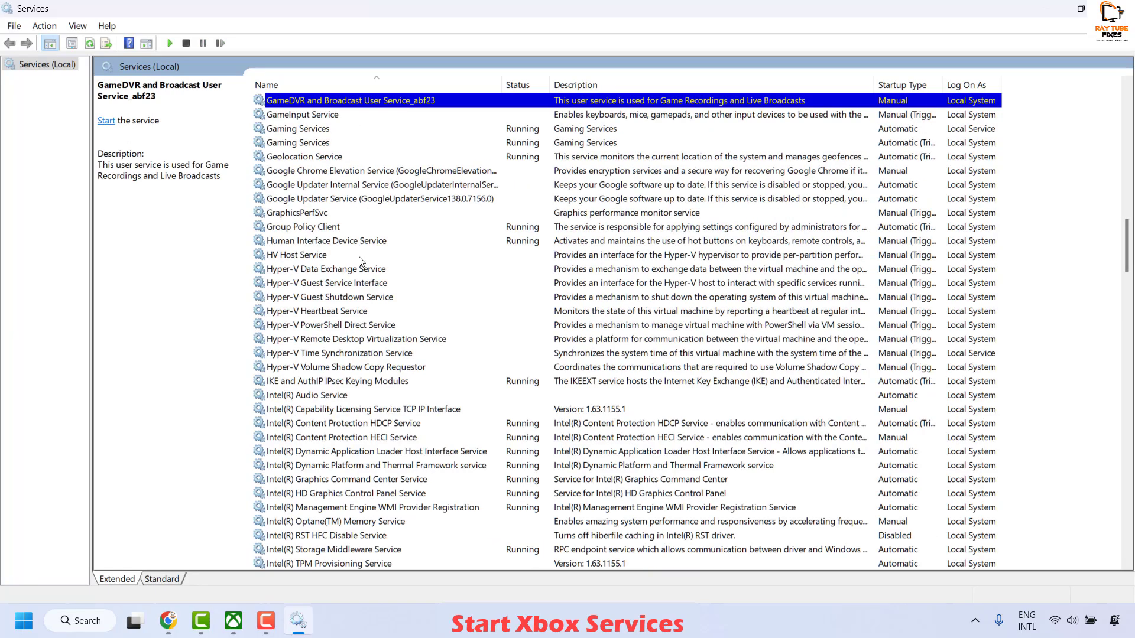
click(309, 130)
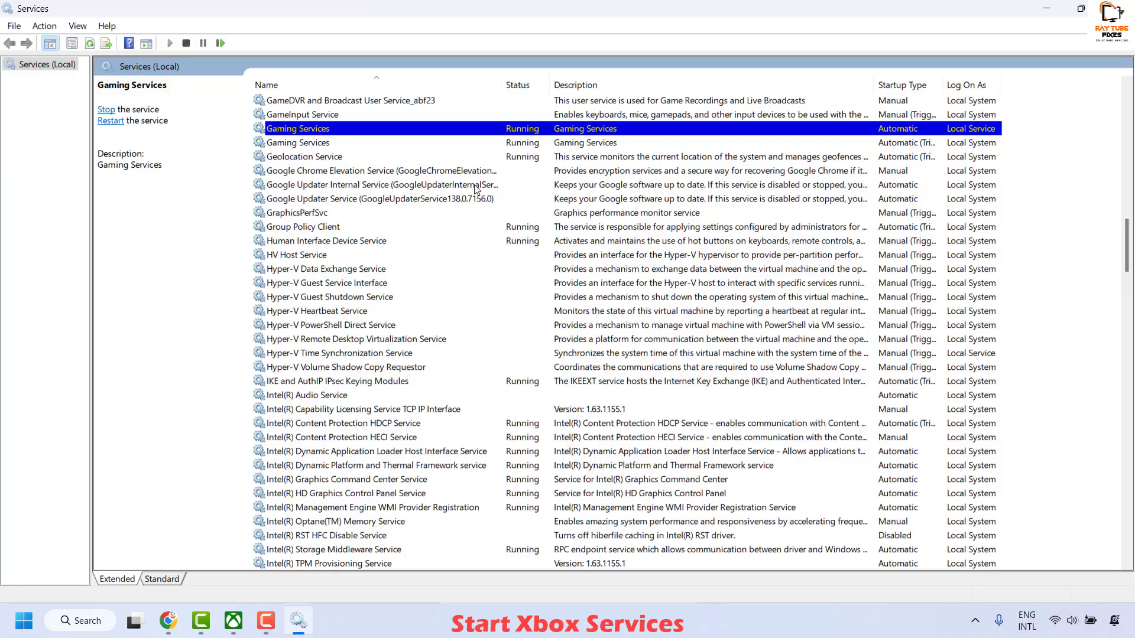
text(win)
click(301, 564)
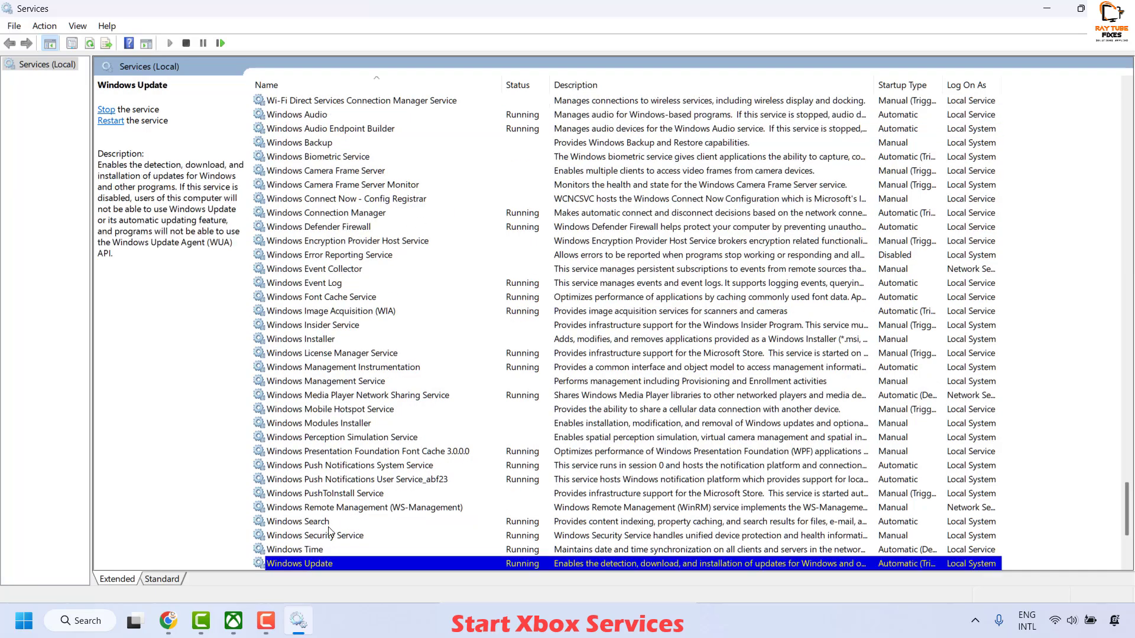
click(418, 343)
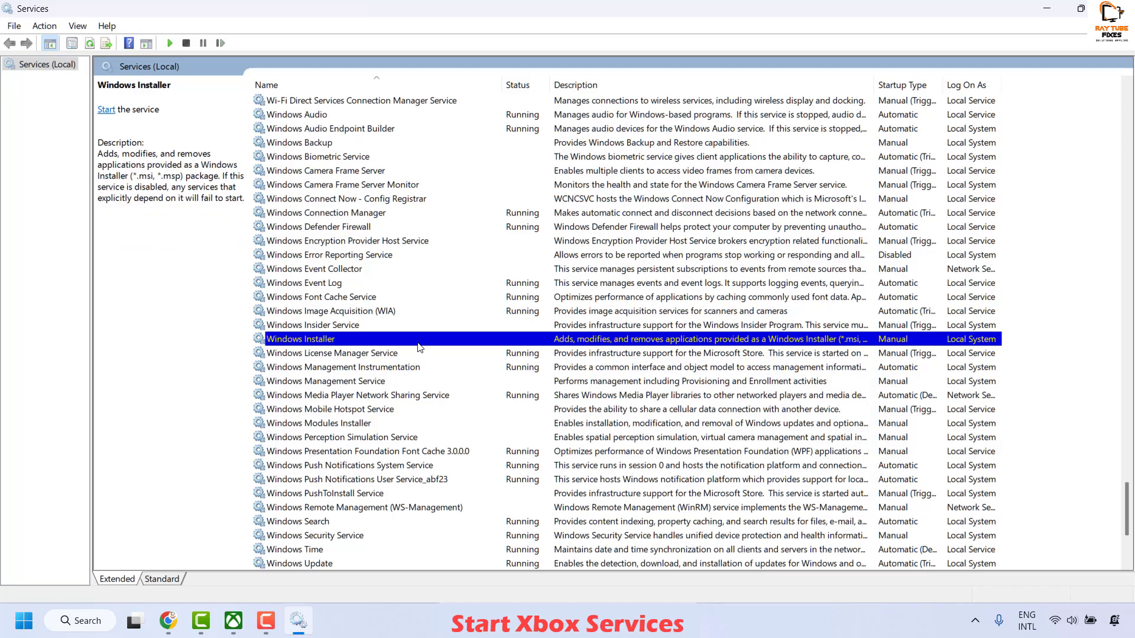
Check the startup type and status in the Microsoft Store Install Service's properties
text(mi)
click(397, 294)
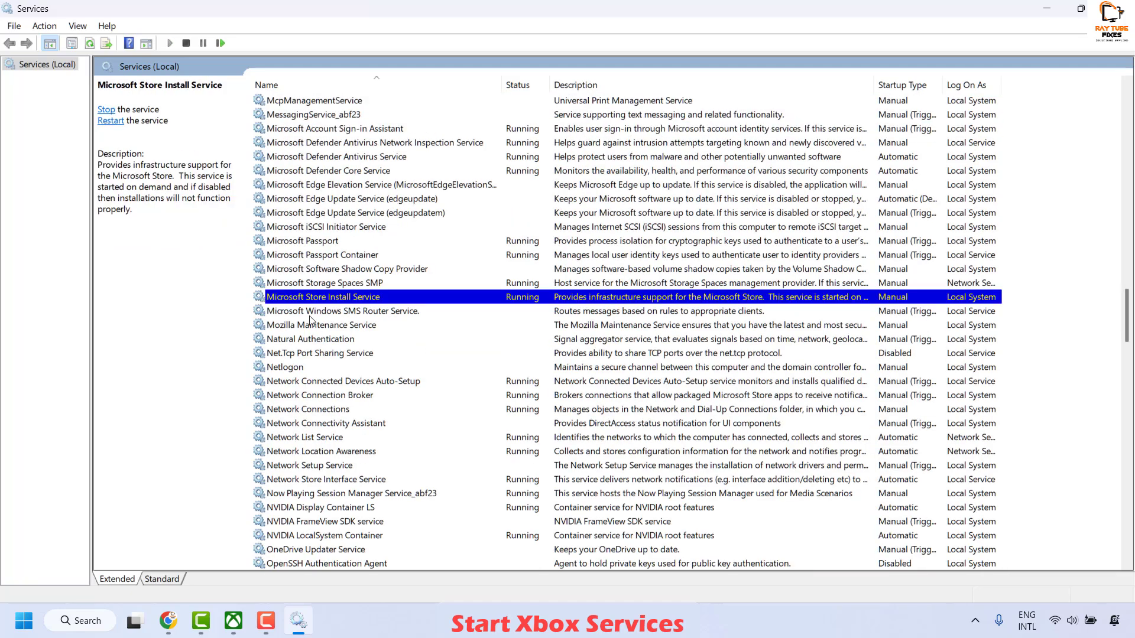
right_click(354, 301)
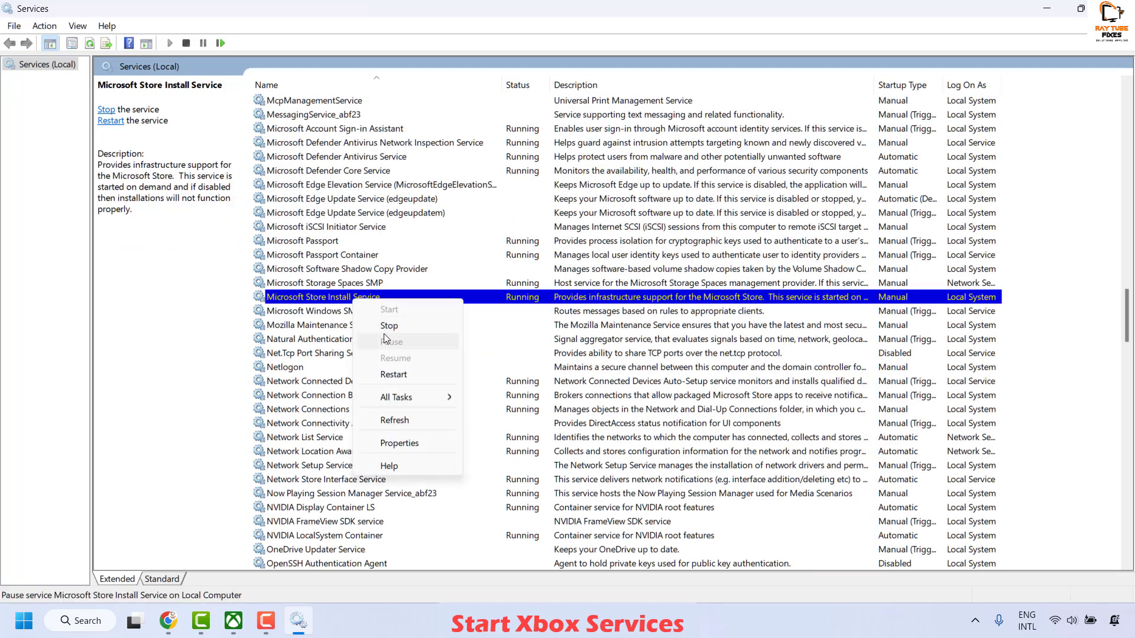
click(399, 443)
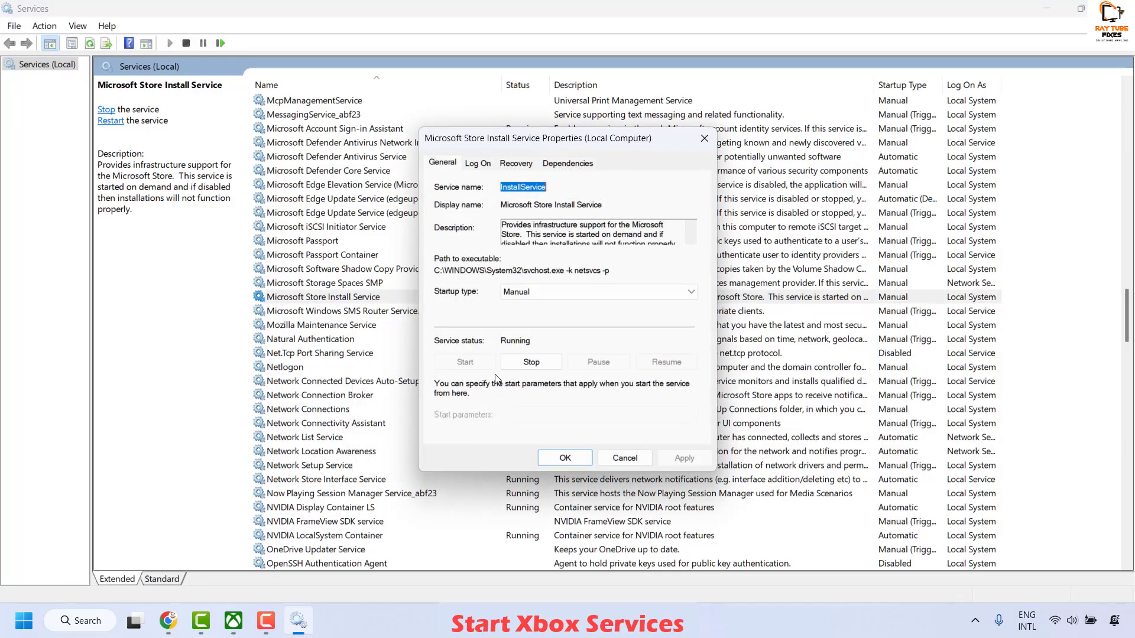
key(Escape)
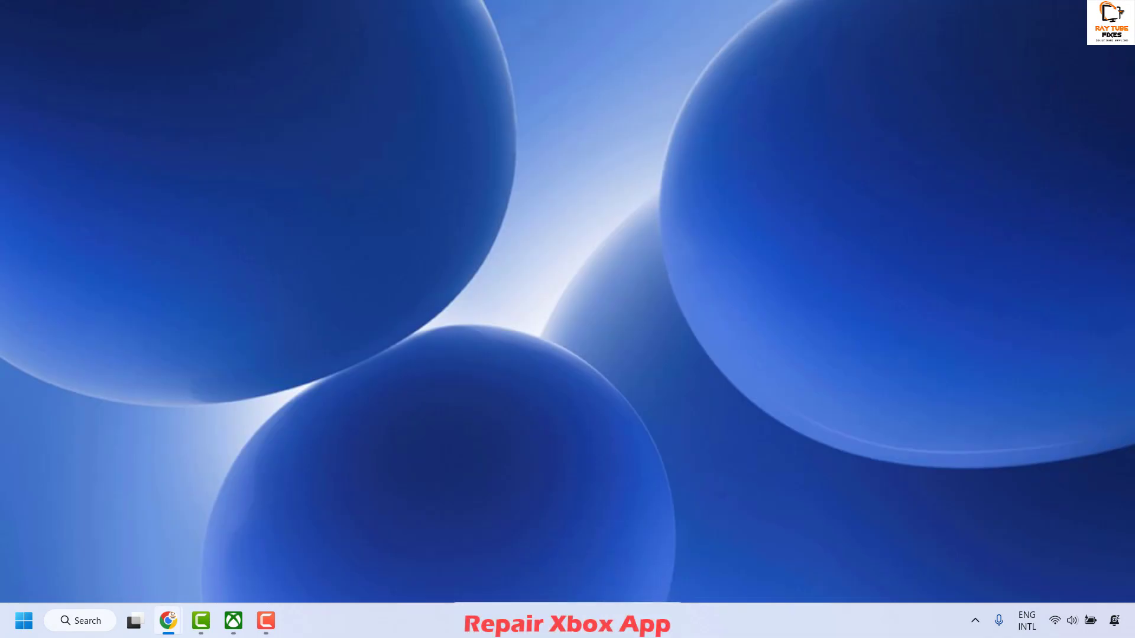
Search Windows for "xbox" and open the Xbox app's settings page
click(87, 621)
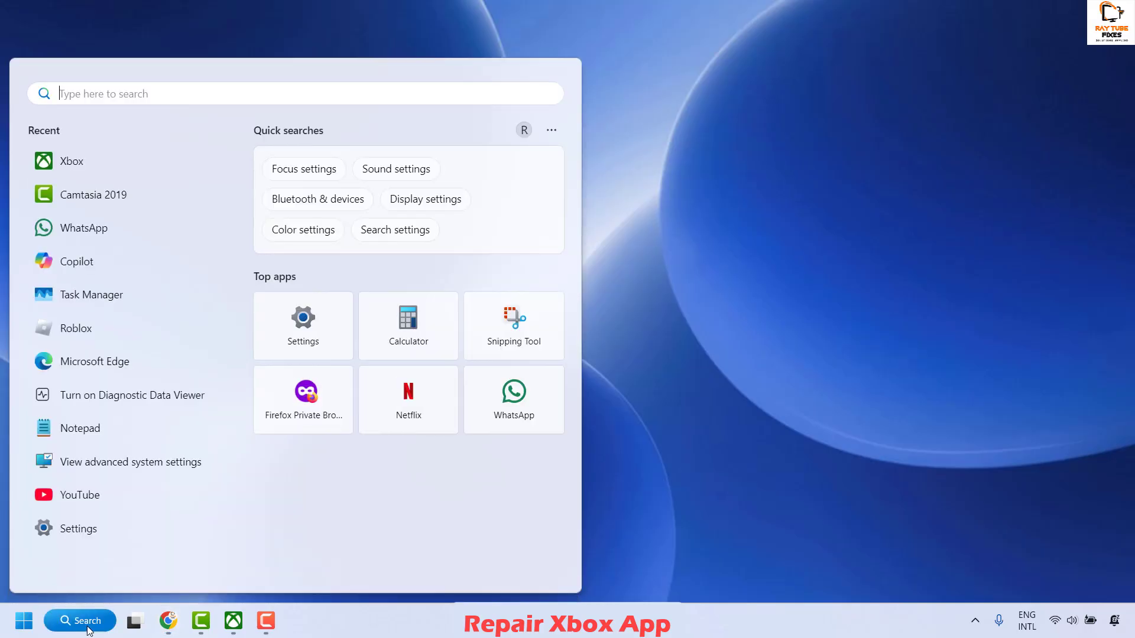
text(xbox)
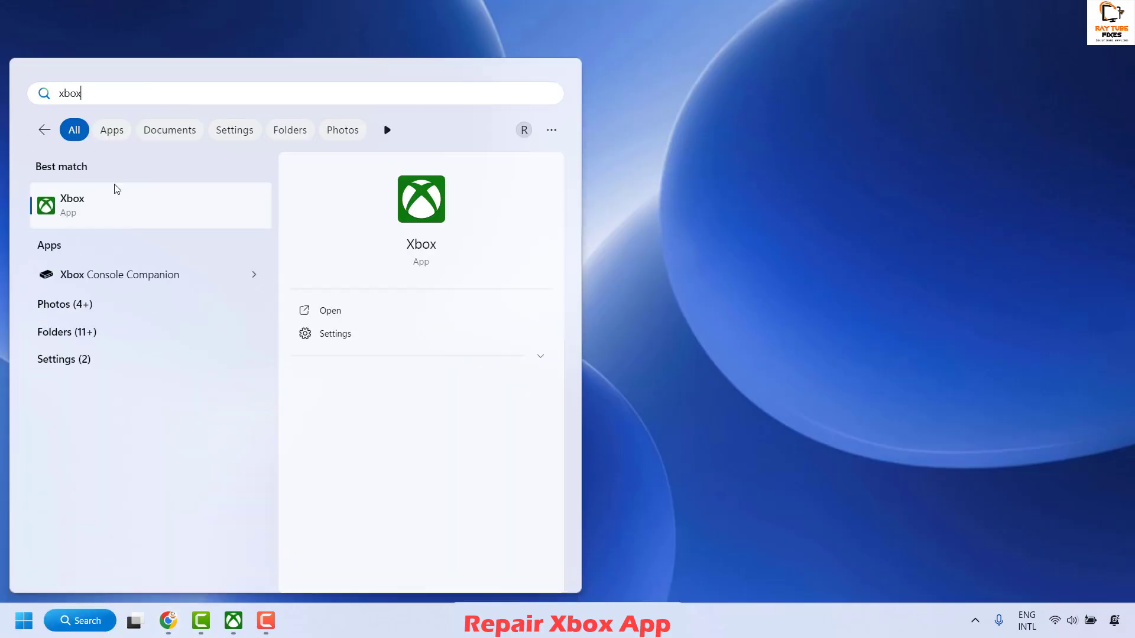
right_click(115, 186)
click(166, 337)
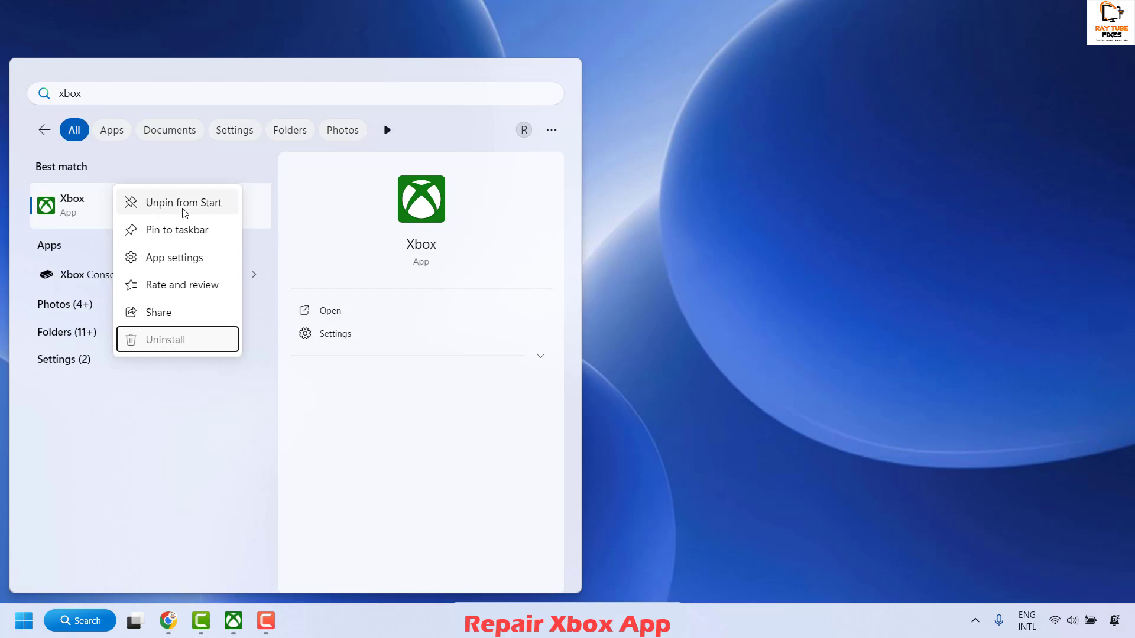
click(181, 264)
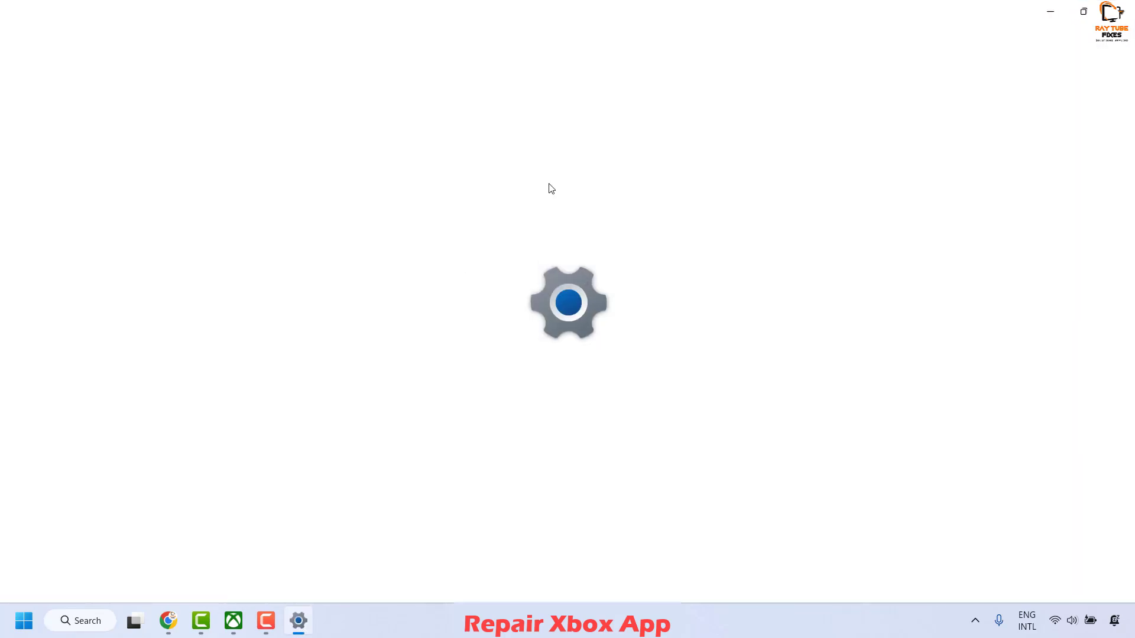
Terminate the Xbox app and its related processes from its settings page
scroll(641, 411, down, 2)
scroll(641, 410, down, 7)
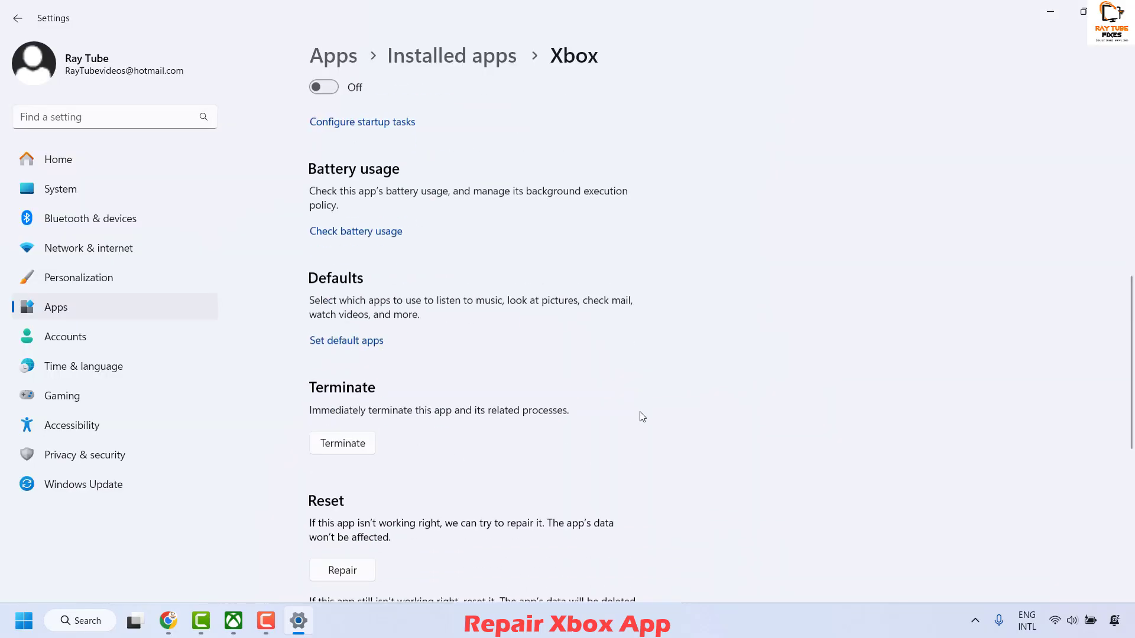
click(355, 442)
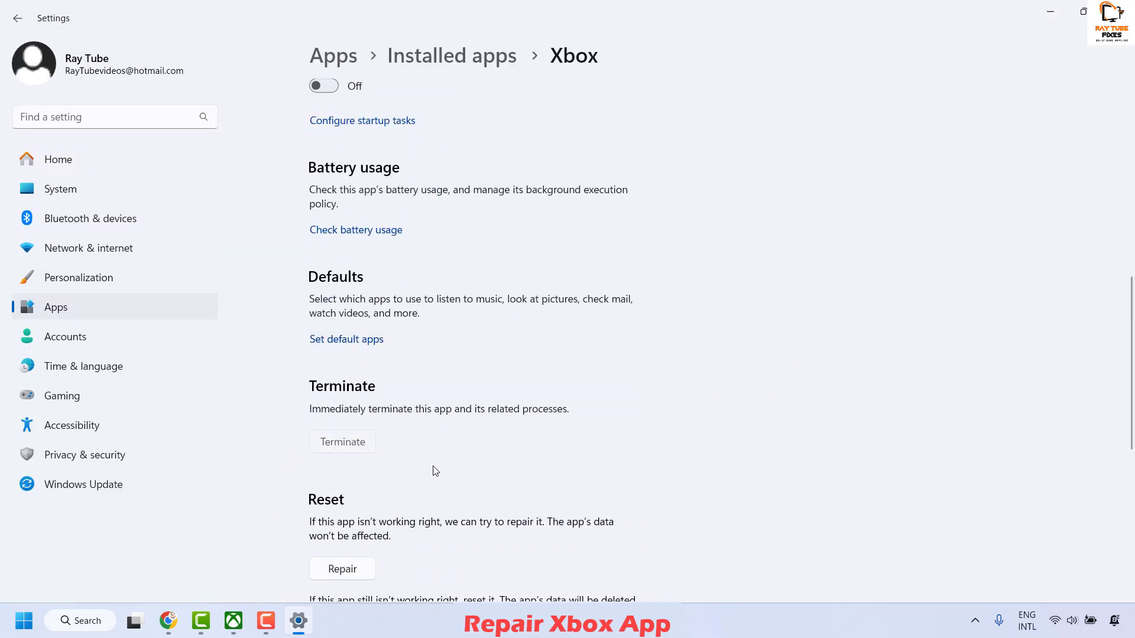
scroll(667, 492, down, 4)
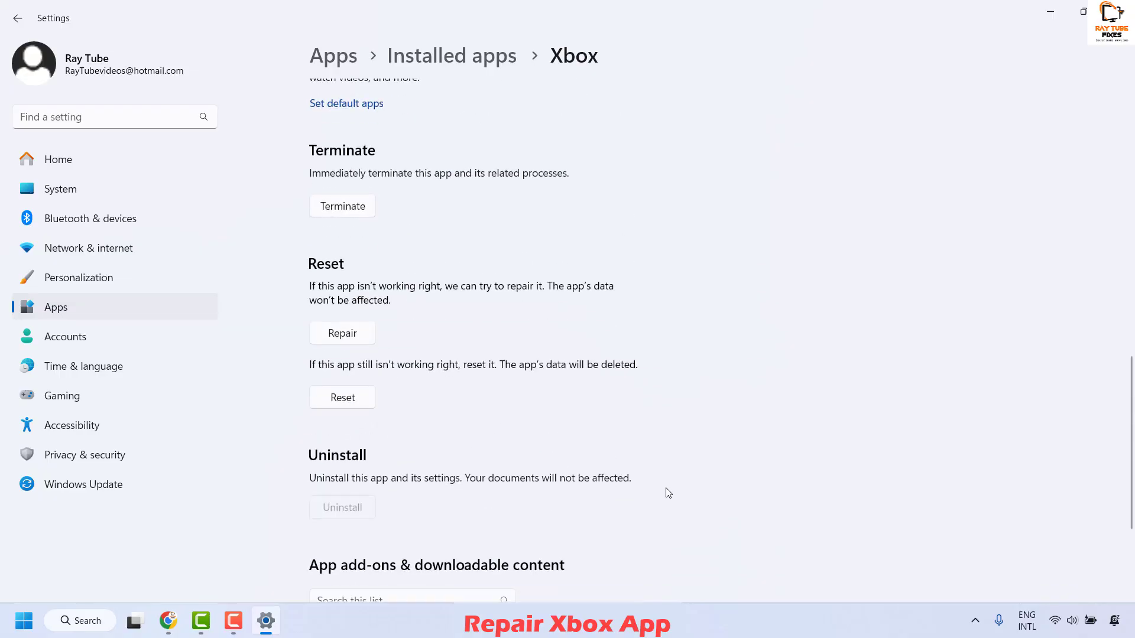
Repair the Xbox app, reset it including deletion of its data, and close its settings page
click(350, 341)
click(350, 399)
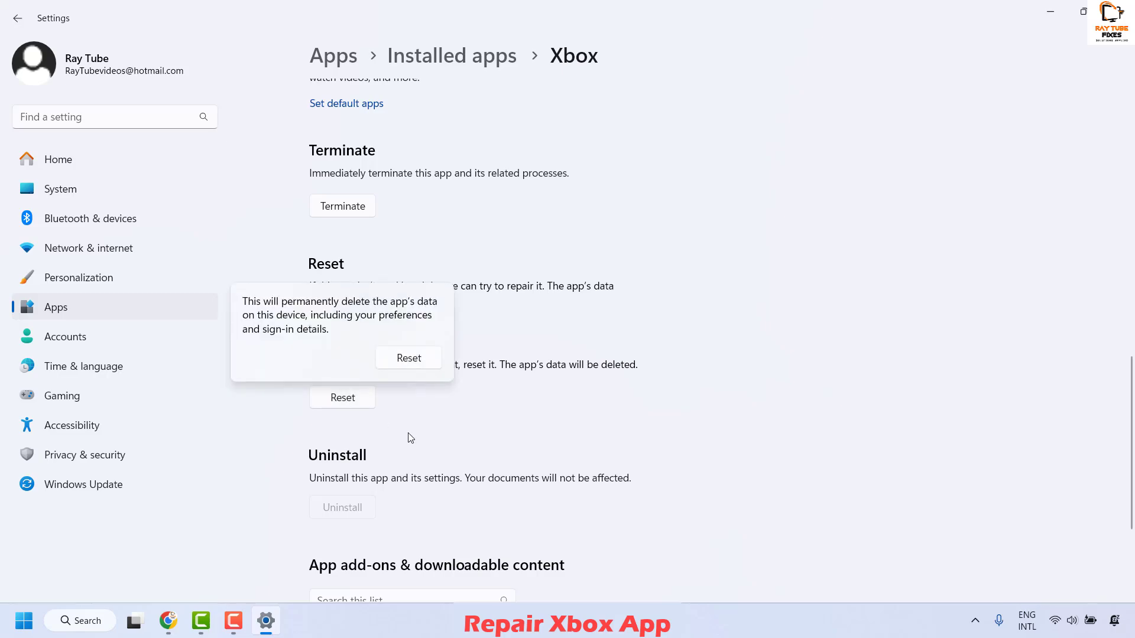
click(419, 359)
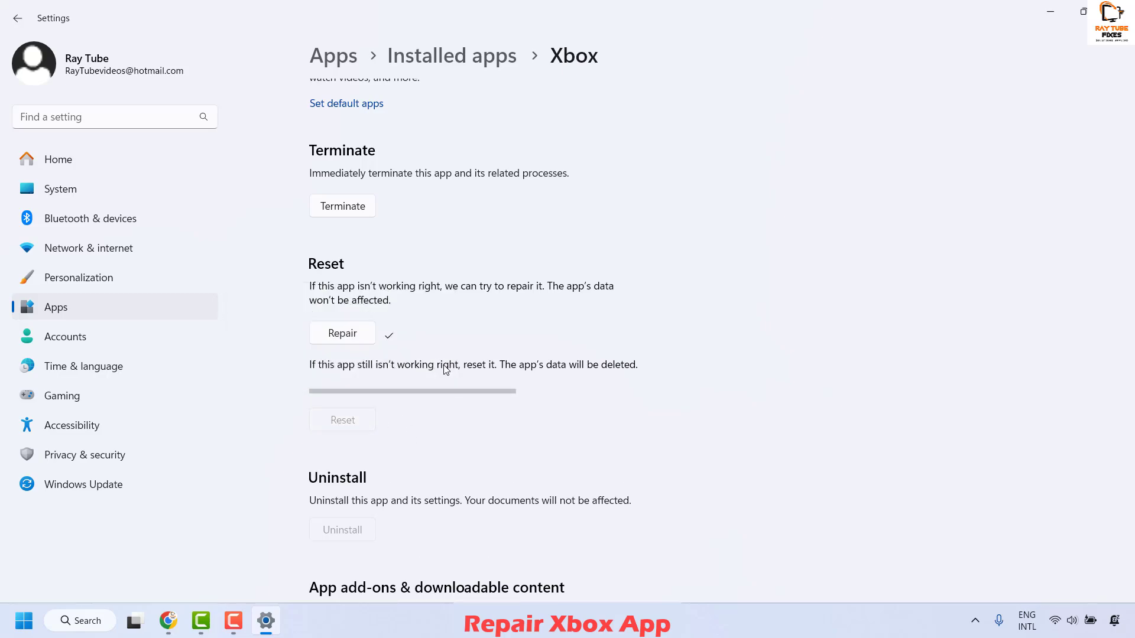
scroll(594, 372, down, 3)
scroll(620, 380, up, 5)
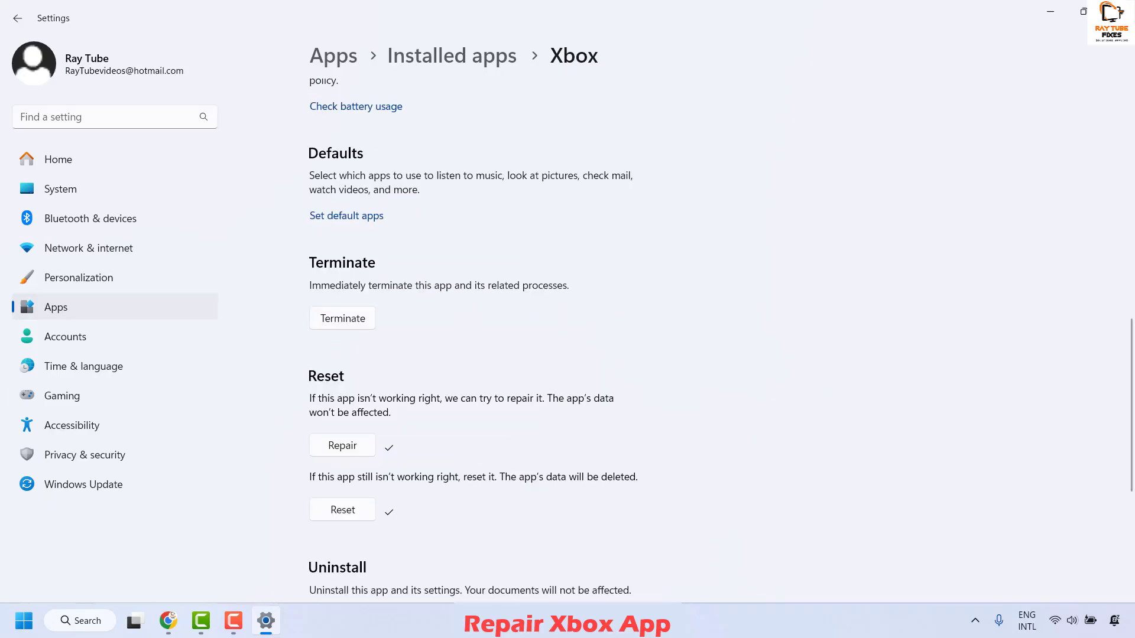
click(1116, 12)
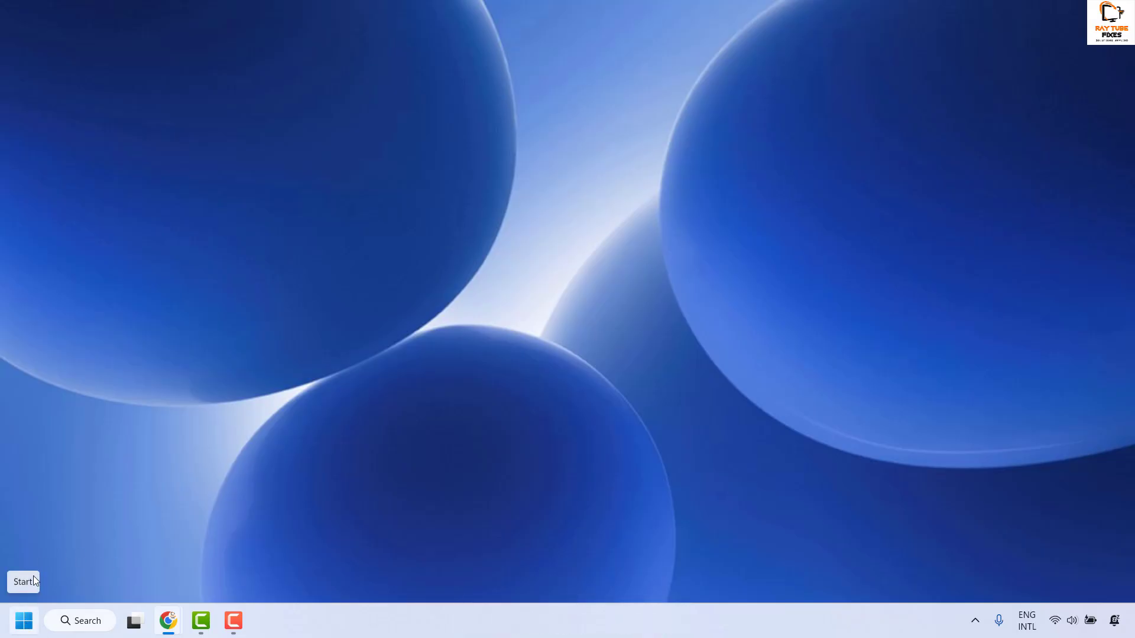
Open Windows Update in the system settings, check for updates, and close the settings window
right_click(25, 620)
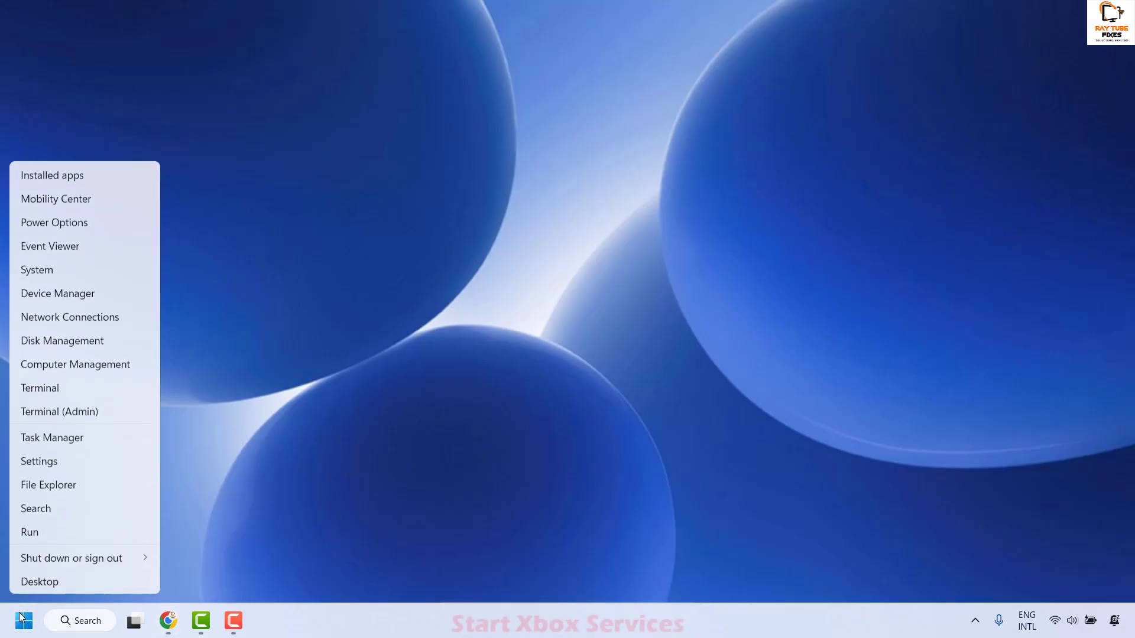
click(37, 464)
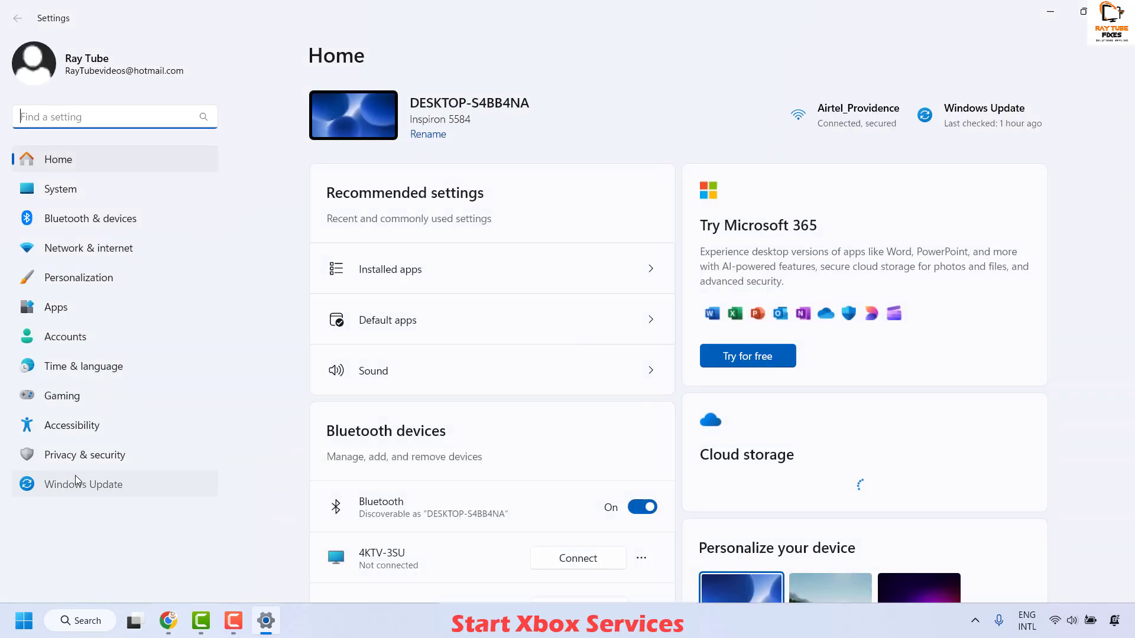
click(76, 479)
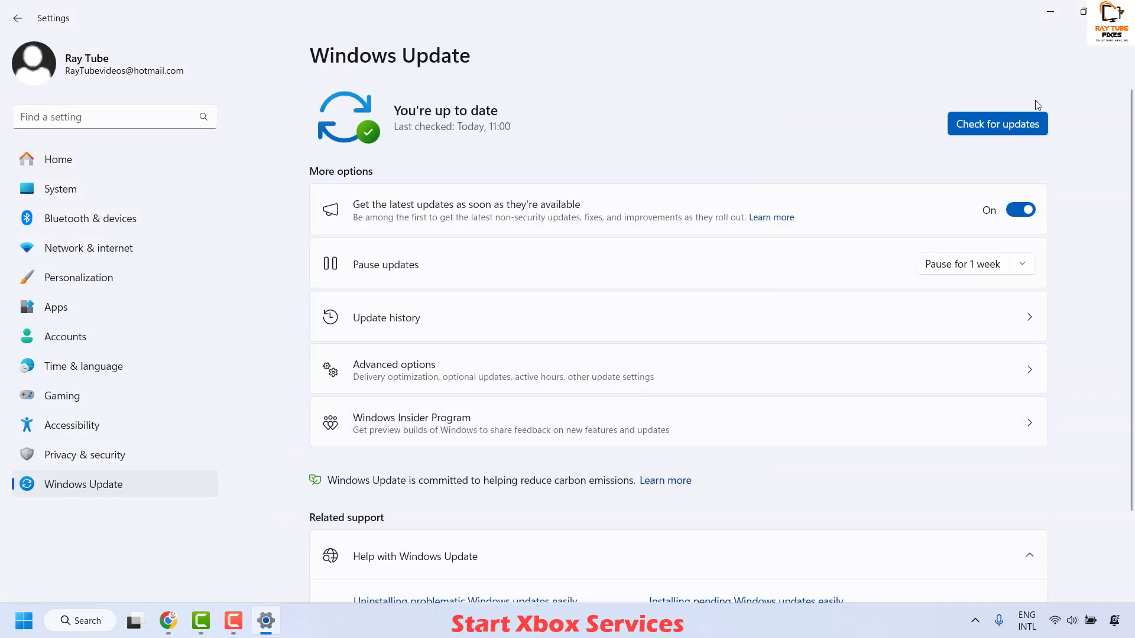
click(999, 124)
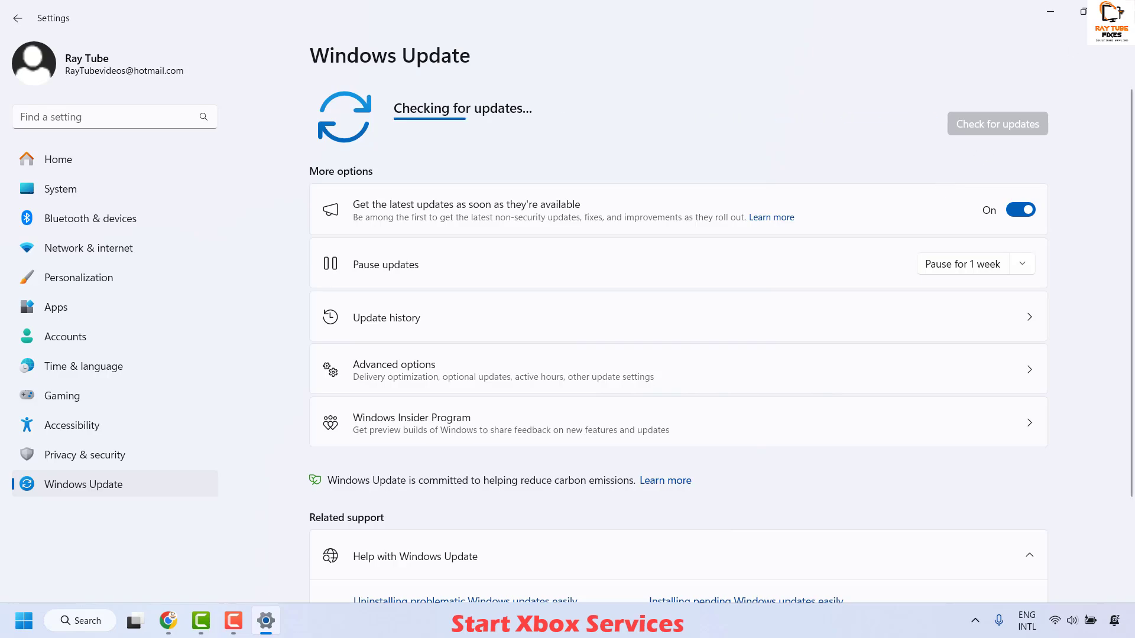
click(1116, 11)
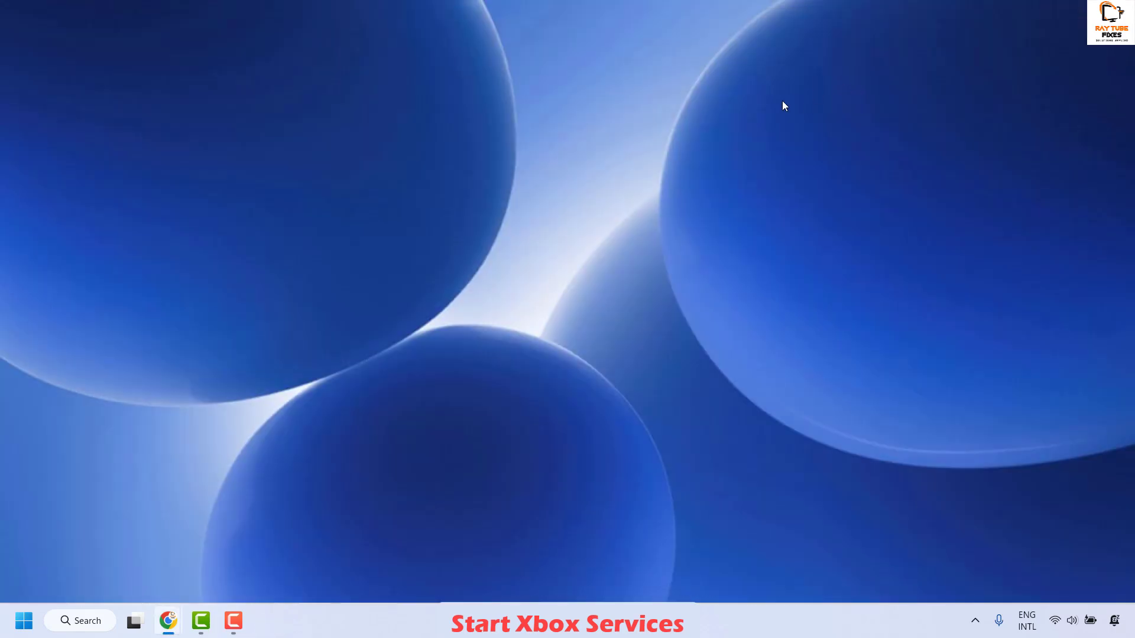